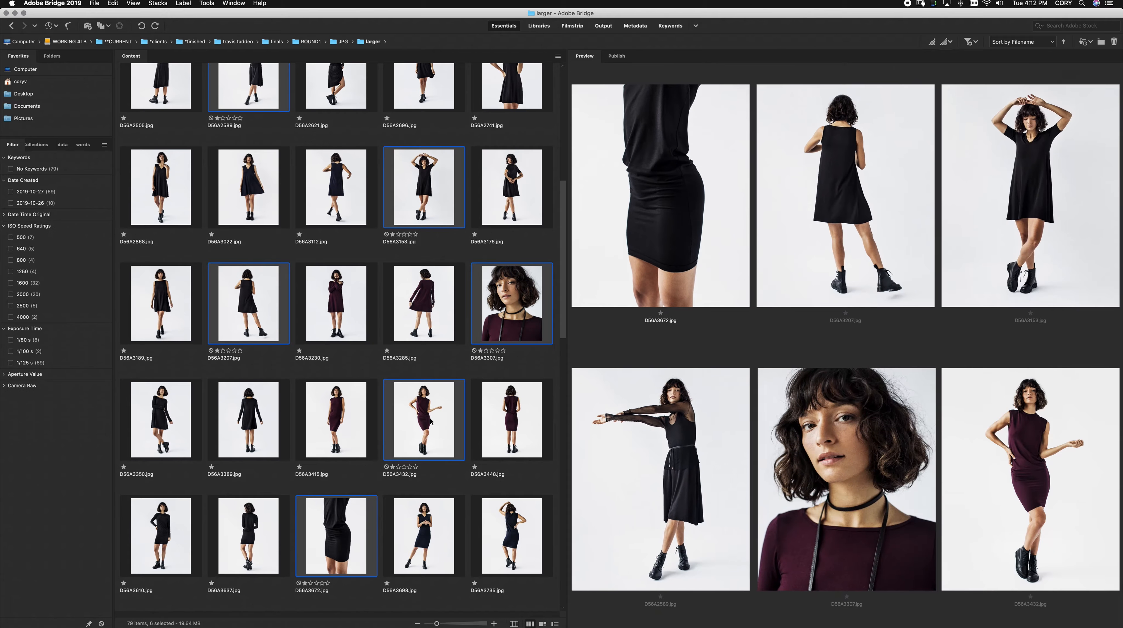
Compare the finished photos D56A6118, D56A4404, D56A4418, D56A4286, D56A5698 and D56A4738 side by side in the preview.
{"action": "scroll", "coordinate": [430, 418], "scroll_direction": "down", "scroll_amount": 10}
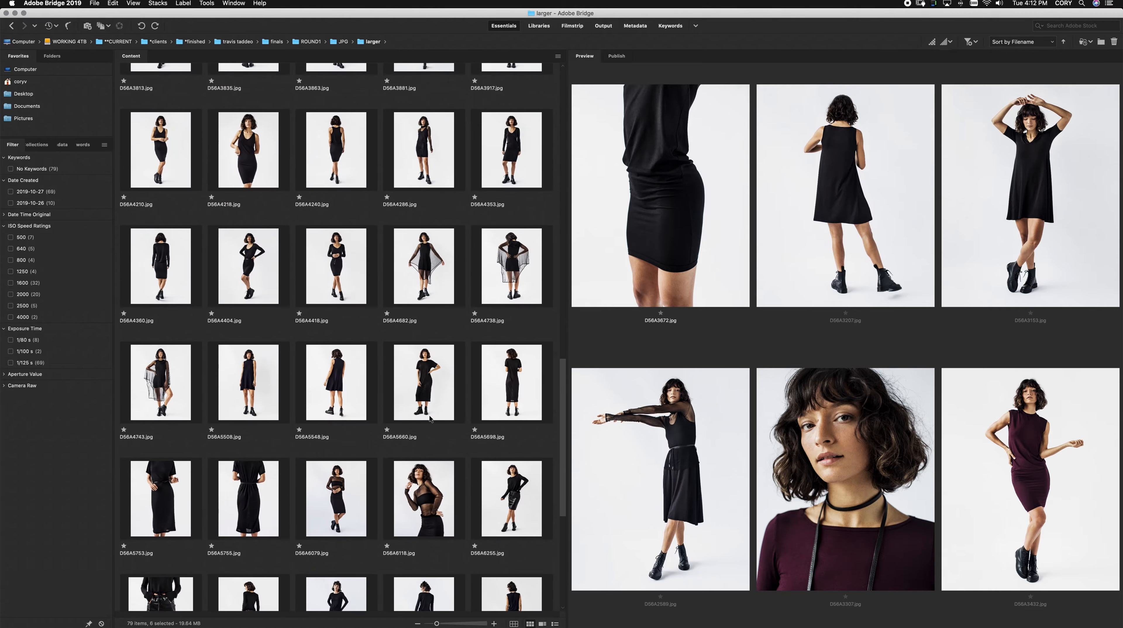
{"action": "left_click", "coordinate": [443, 495]}
{"action": "left_click", "coordinate": [249, 266], "text": "super"}
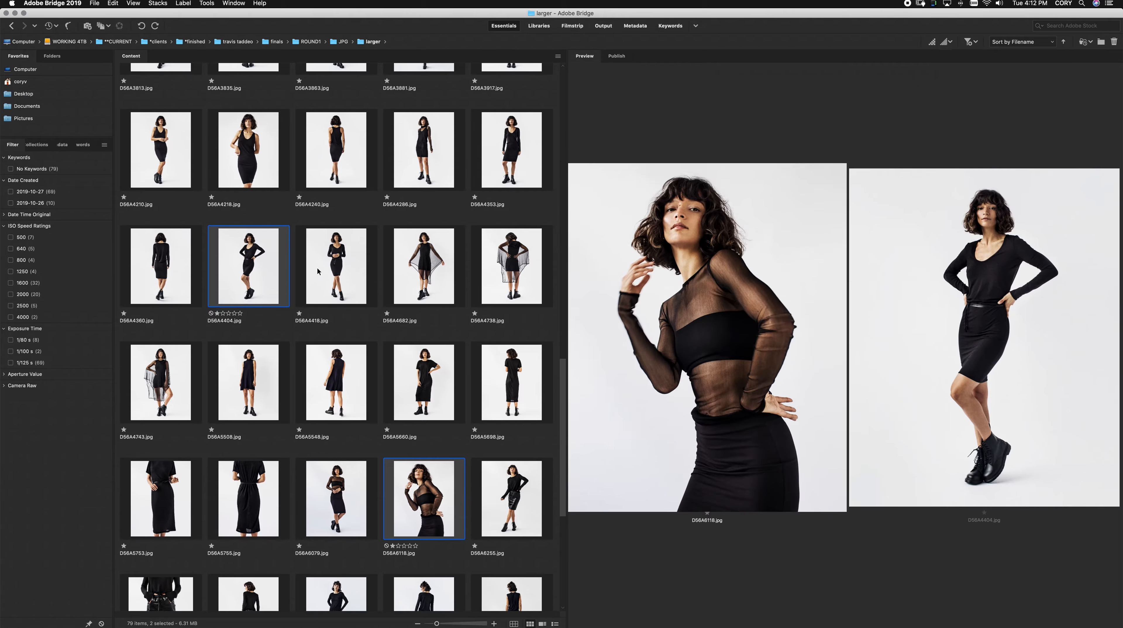
{"action": "left_click", "coordinate": [334, 272], "text": "super"}
{"action": "left_click", "coordinate": [444, 168], "text": "super"}
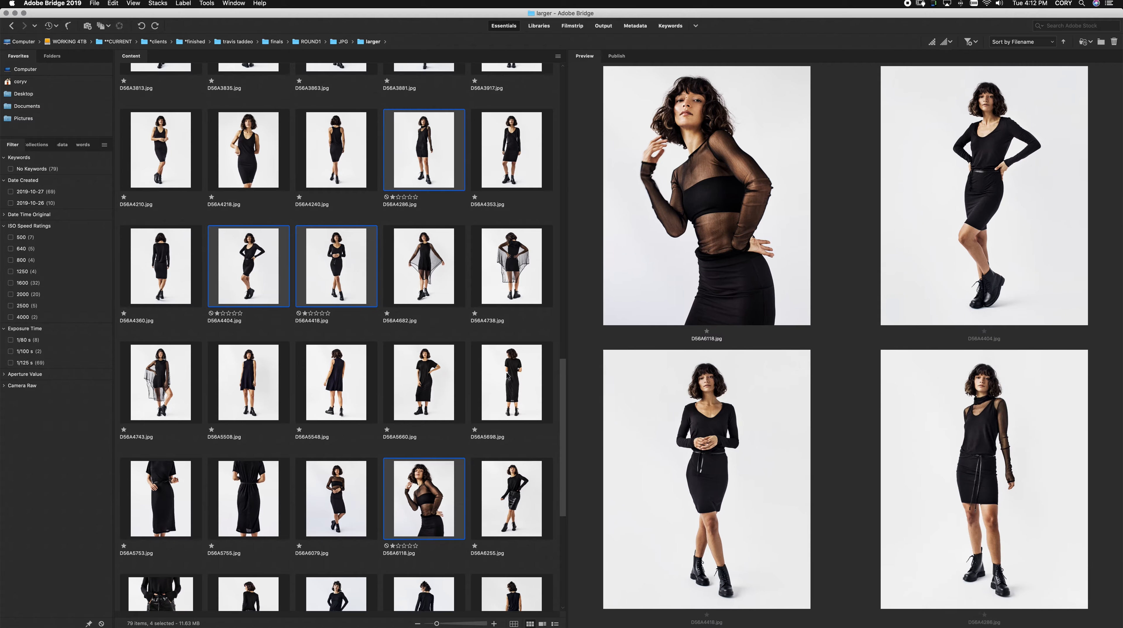
{"action": "left_click", "coordinate": [529, 398], "text": "super"}
{"action": "left_click", "coordinate": [520, 260], "text": "super"}
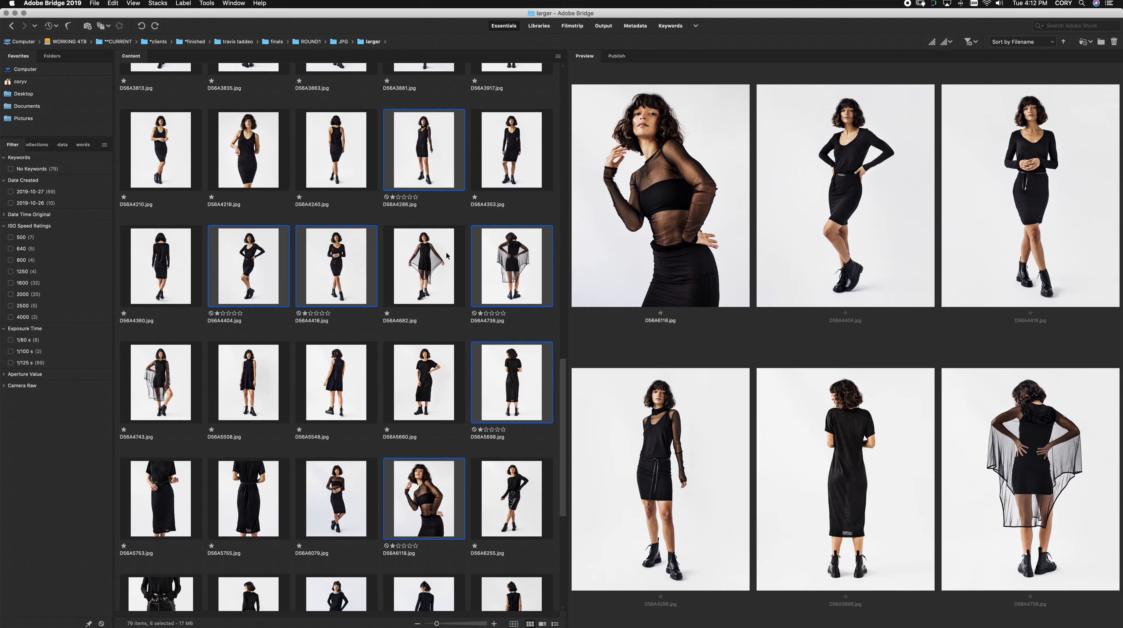
Compare another set of finished photos in the preview, starting with D56A8904, D56A2239 and D56A1796.
{"action": "scroll", "coordinate": [446, 255], "scroll_direction": "down", "scroll_amount": 5}
{"action": "left_click", "coordinate": [422, 422]}
{"action": "scroll", "coordinate": [162, 224], "scroll_direction": "up", "scroll_amount": 15}
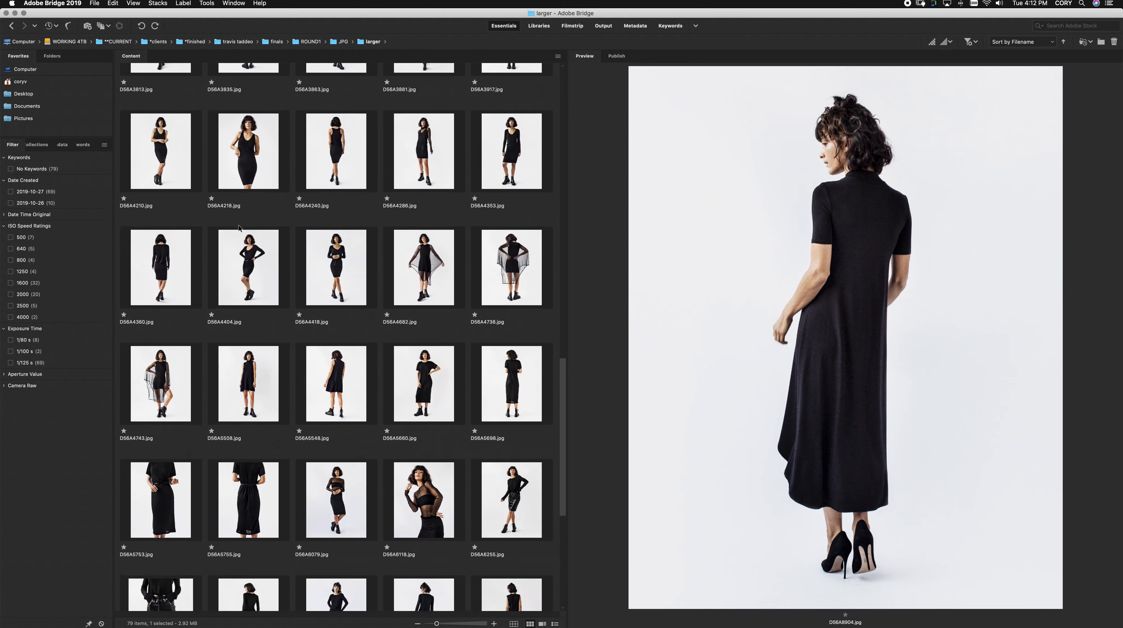
{"action": "left_click", "coordinate": [179, 325], "text": "super"}
{"action": "left_click", "coordinate": [424, 110], "text": "super"}
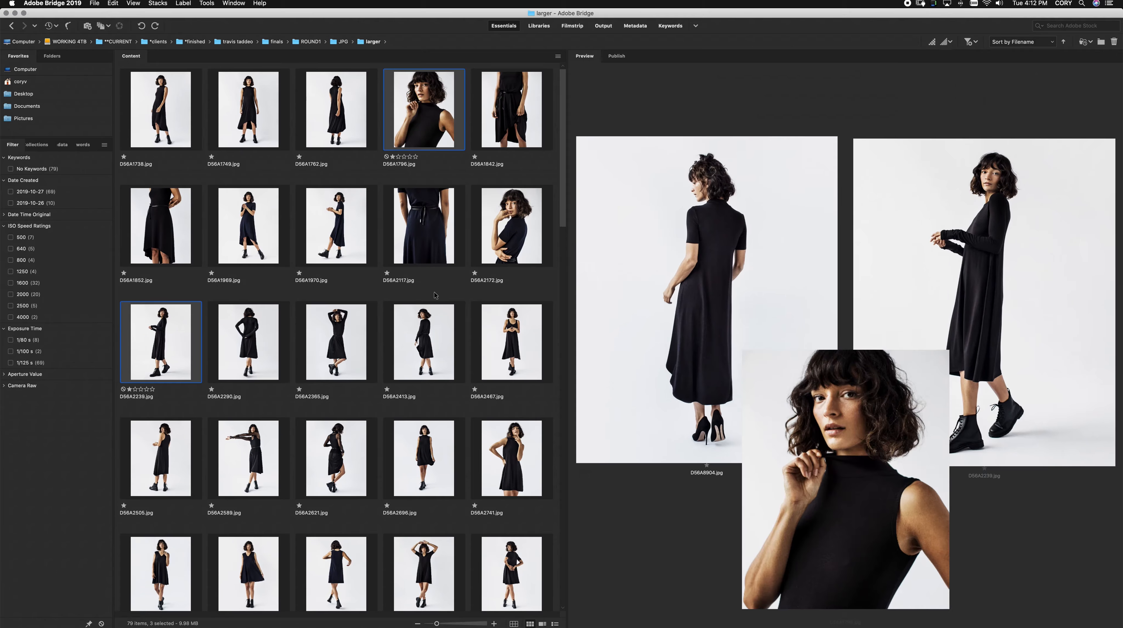
{"action": "left_click", "coordinate": [425, 343], "text": "super"}
{"action": "left_click", "coordinate": [347, 441], "text": "super"}
{"action": "left_click", "coordinate": [340, 334], "text": "super"}
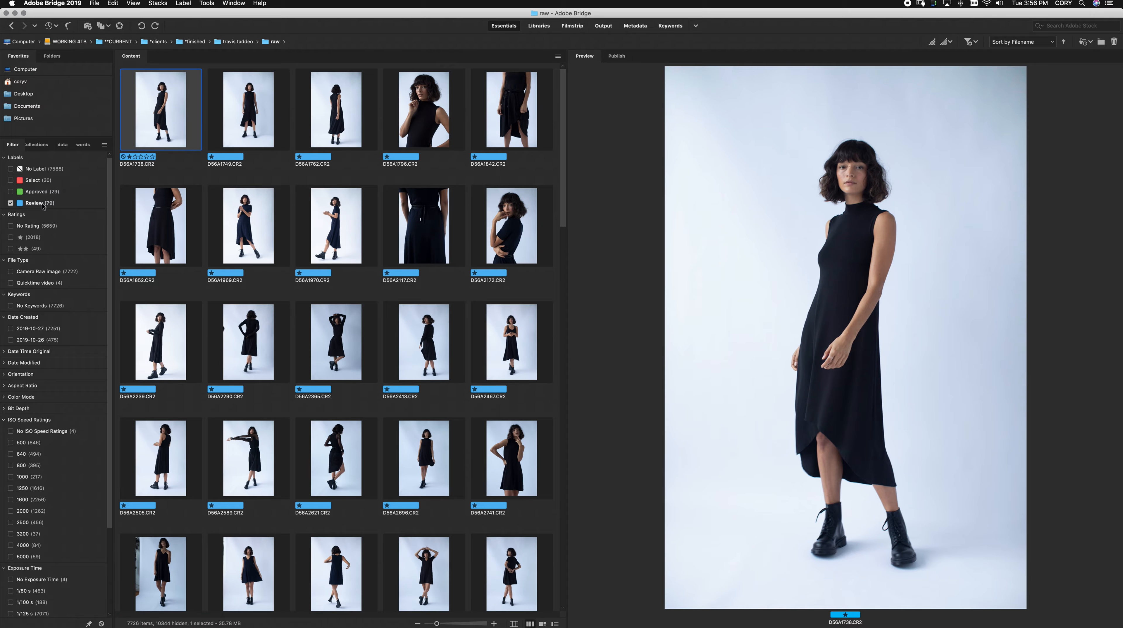
Examine the Review-labelled raw photos one by one in the preview to judge their color and exposure.
{"action": "left_click", "coordinate": [151, 223]}
{"action": "key", "text": "Right"}
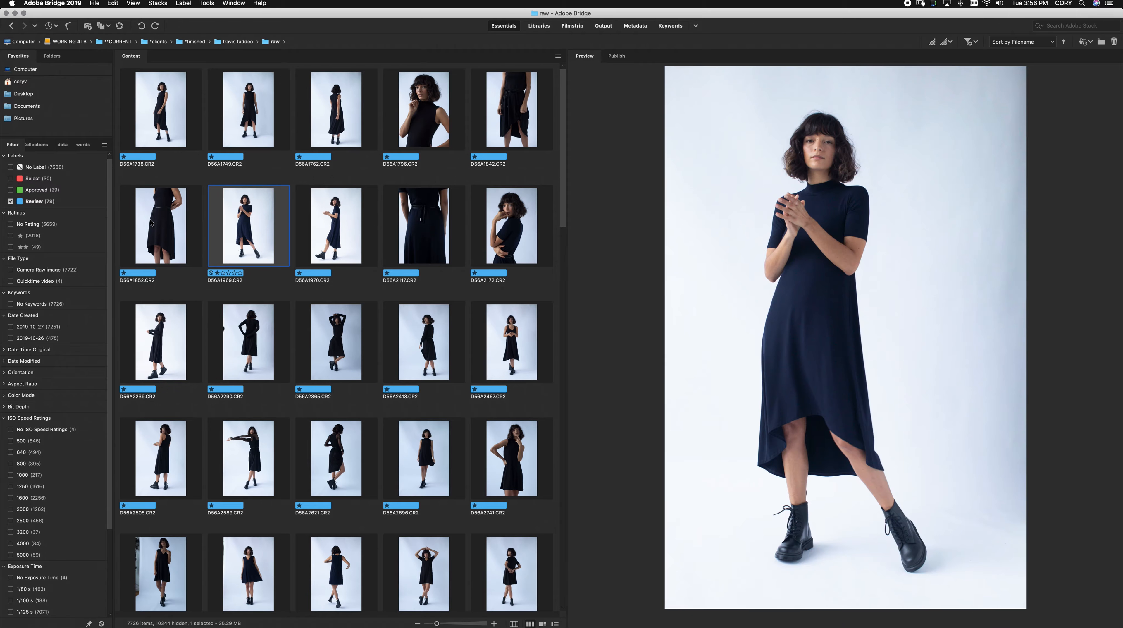
{"action": "key", "text": "Right"}
{"action": "key", "text": "Right"}
{"action": "key", "text": "Right"}
{"action": "key", "text": "Right"}
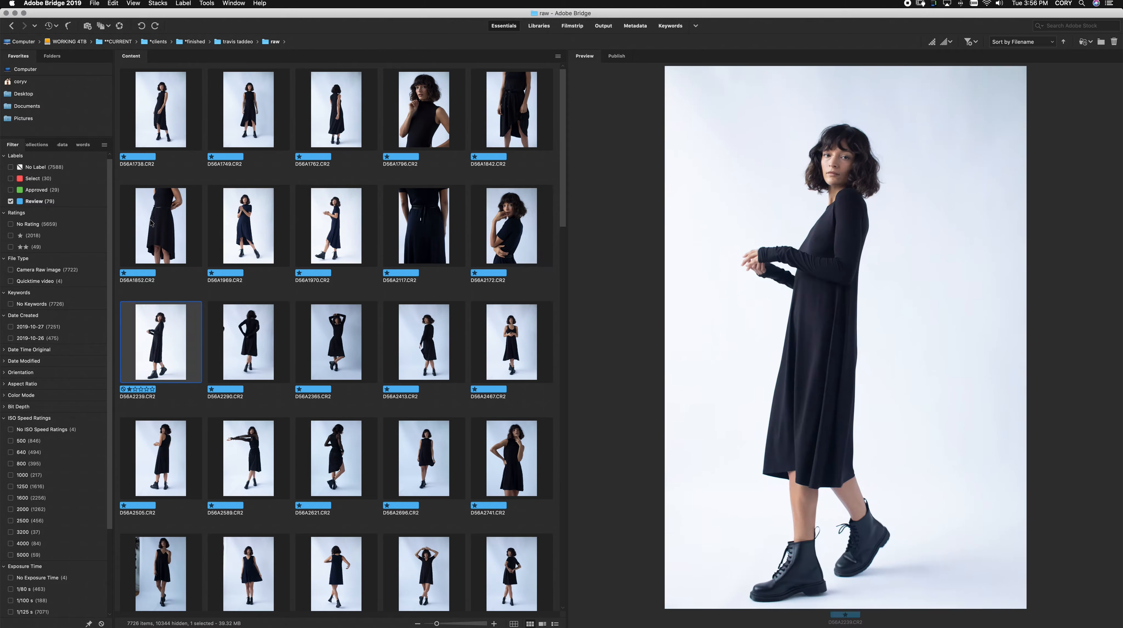
{"action": "key", "text": "Right"}
{"action": "key", "text": "Right"}
{"action": "key", "text": "Down"}
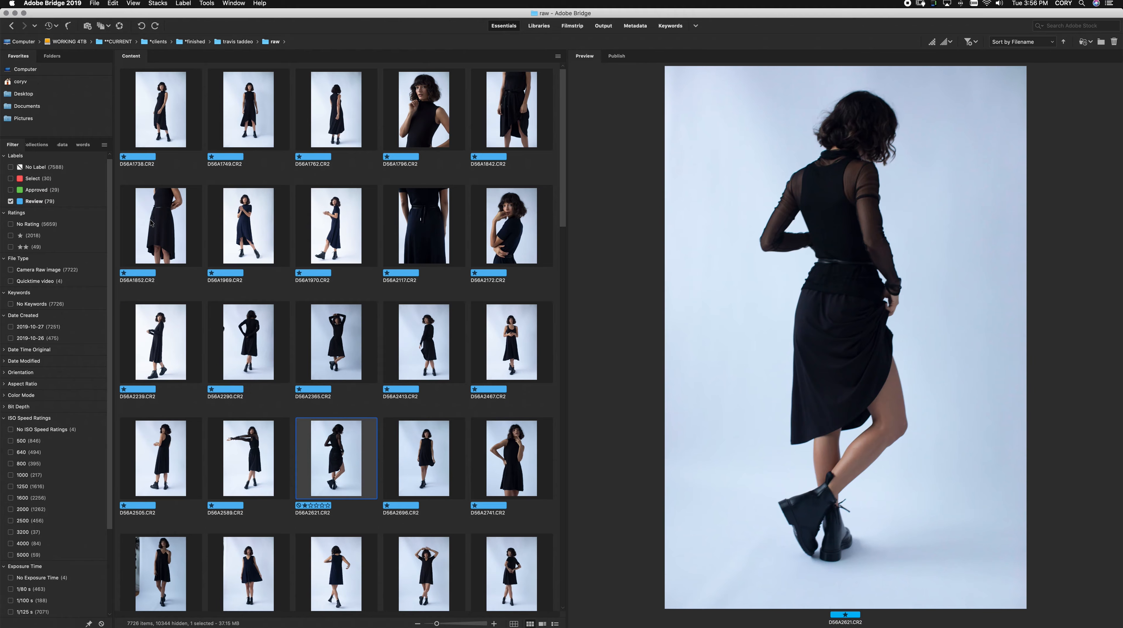
{"action": "key", "text": "Down"}
{"action": "key", "text": "Down"}
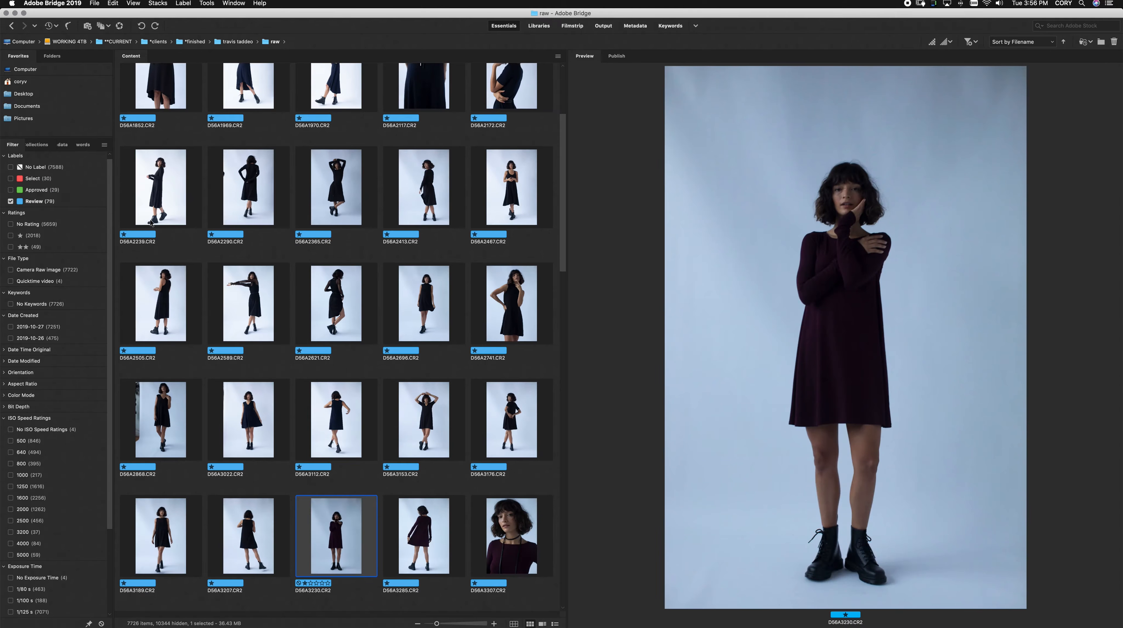
{"action": "key", "text": "Right"}
{"action": "key", "text": "Up"}
{"action": "key", "text": "Up"}
{"action": "key", "text": "Up"}
{"action": "key", "text": "Up"}
{"action": "key", "text": "Up"}
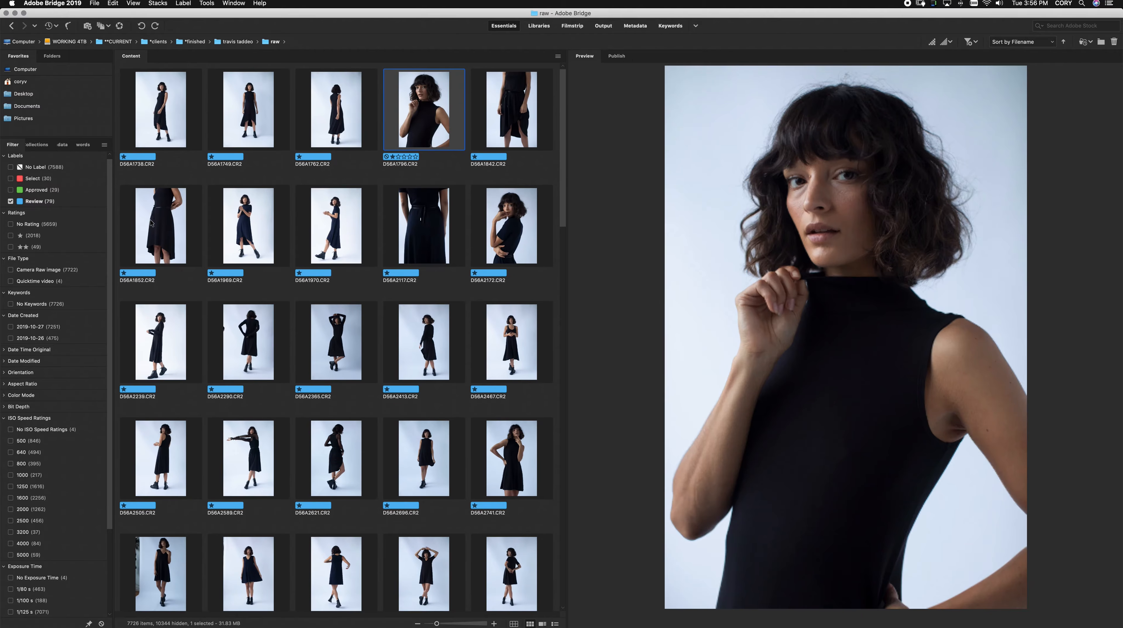
Open D56A1738.CR2 in Camera Raw and neutralize its white balance by sampling the background beside the model's head.
{"action": "left_click", "coordinate": [172, 131]}
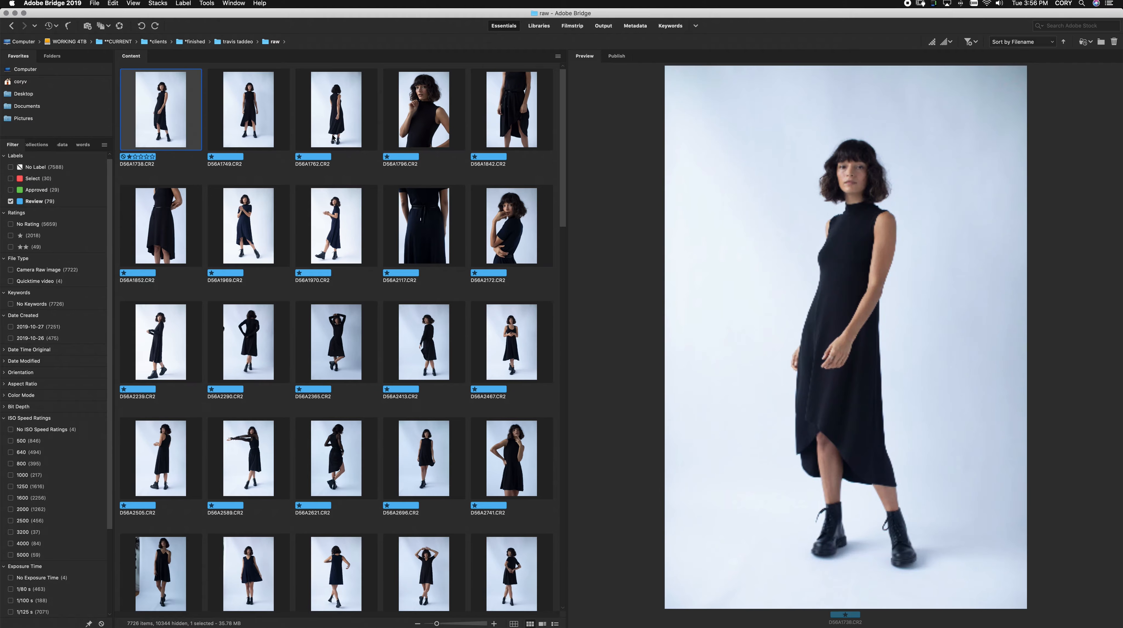
{"action": "right_click", "coordinate": [194, 115]}
{"action": "left_click", "coordinate": [440, 165]}
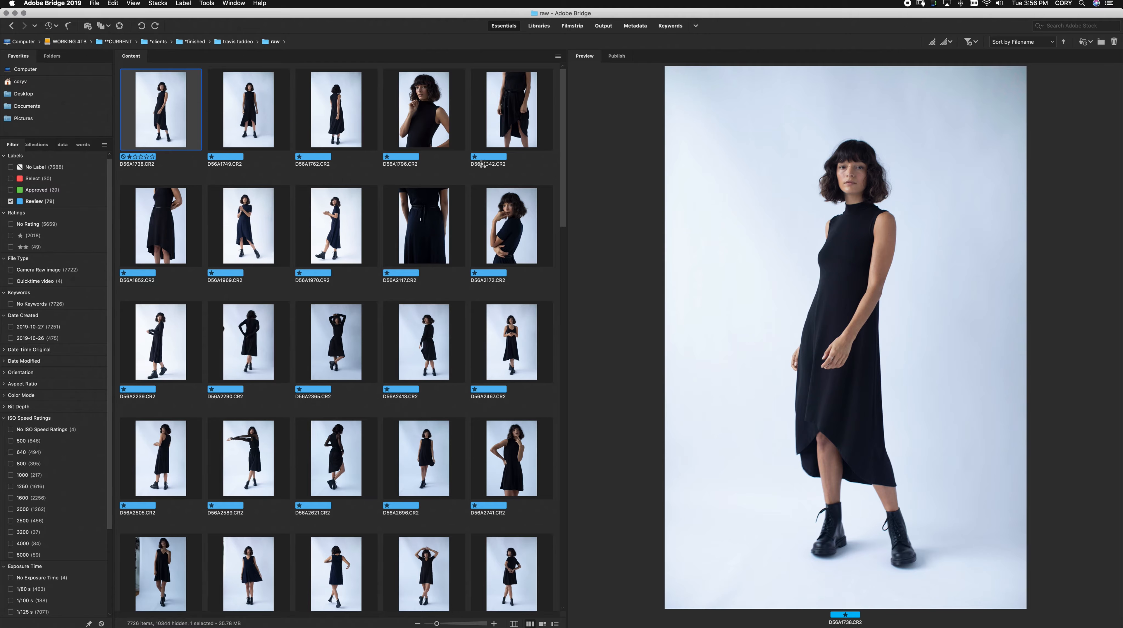
{"action": "key", "text": "super+r"}
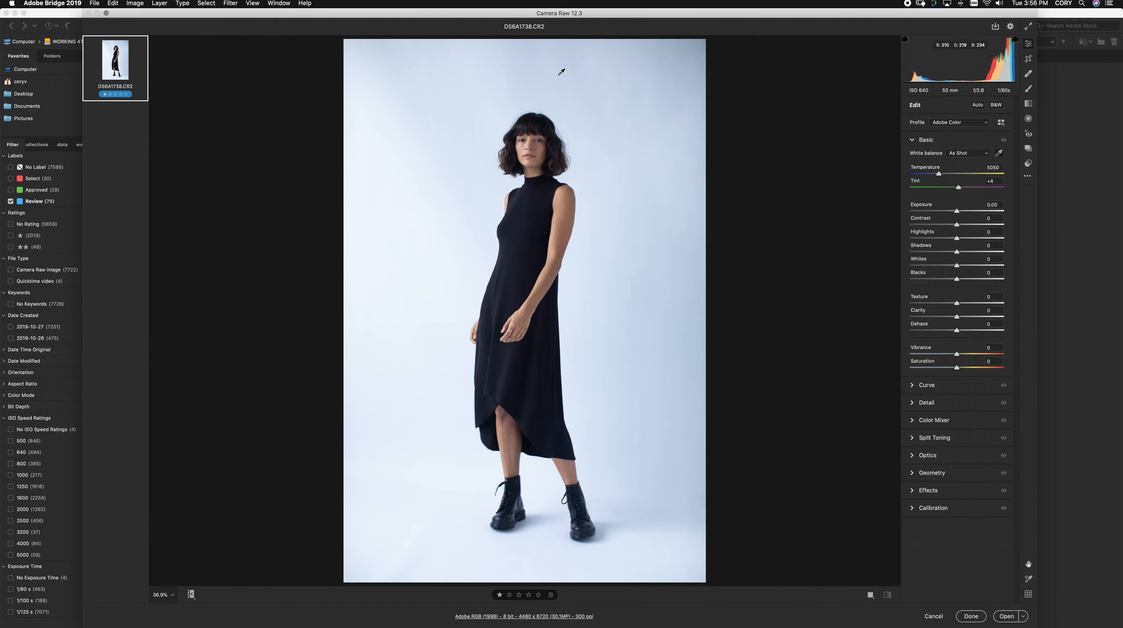
{"action": "left_click", "coordinate": [583, 142]}
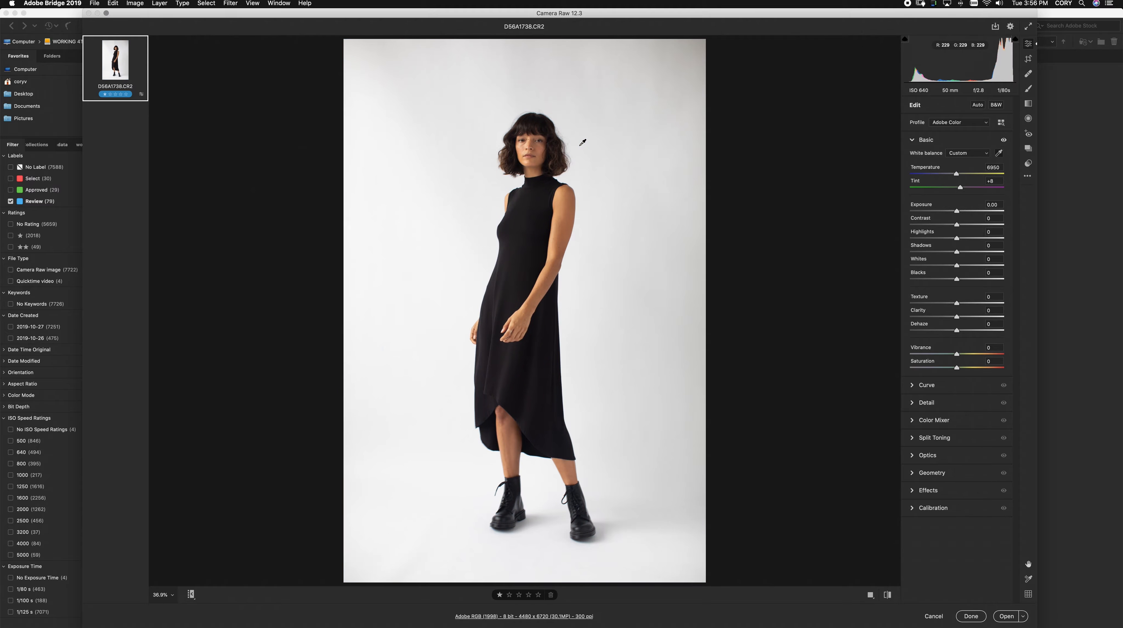
{"action": "left_click", "coordinate": [971, 616]}
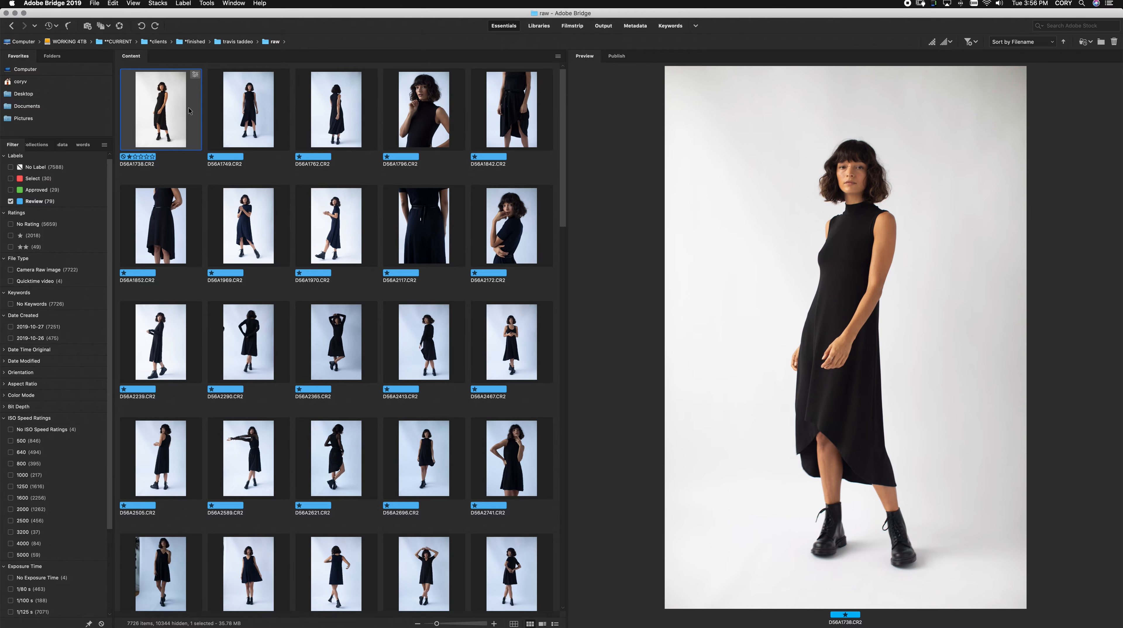
Copy the Camera Raw settings of D56A1738.CR2 and paste the default subset onto D56A1749.CR2 through D56A2467.CR2.
{"action": "key", "text": "alt+super+c"}
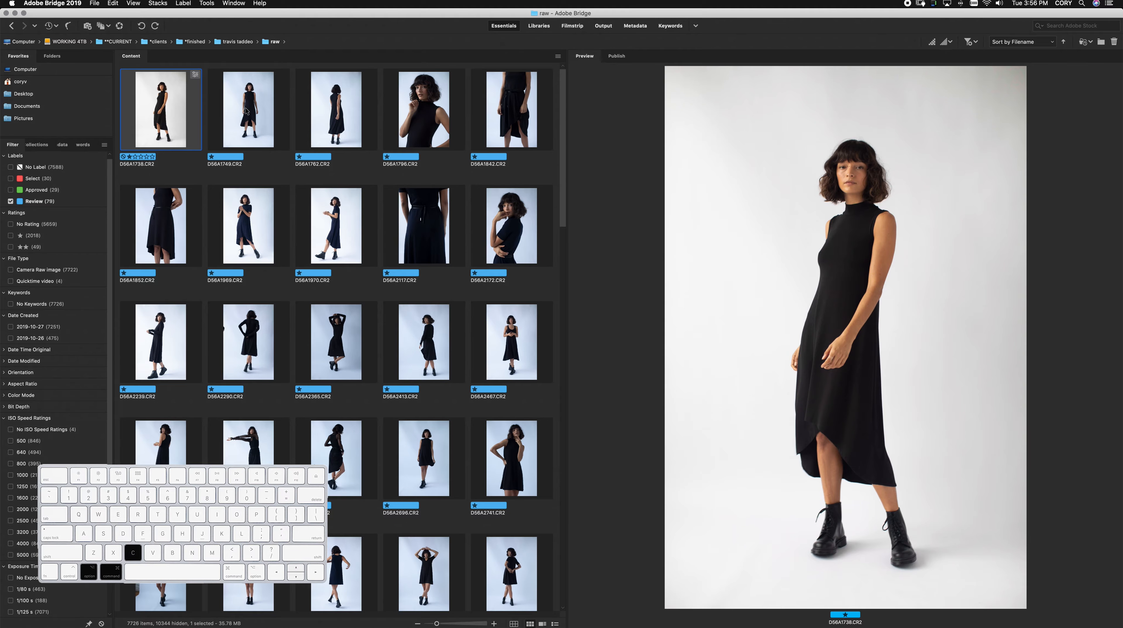
{"action": "key", "text": "Right"}
{"action": "left_click", "coordinate": [521, 357], "text": "shift"}
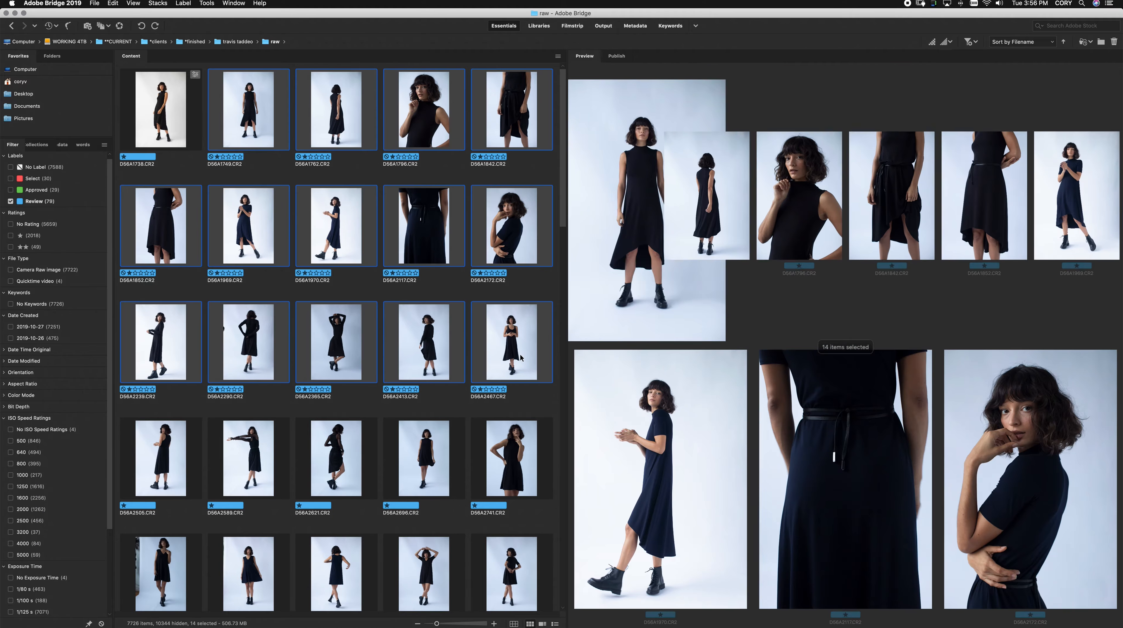
{"action": "key", "text": "alt+super+v"}
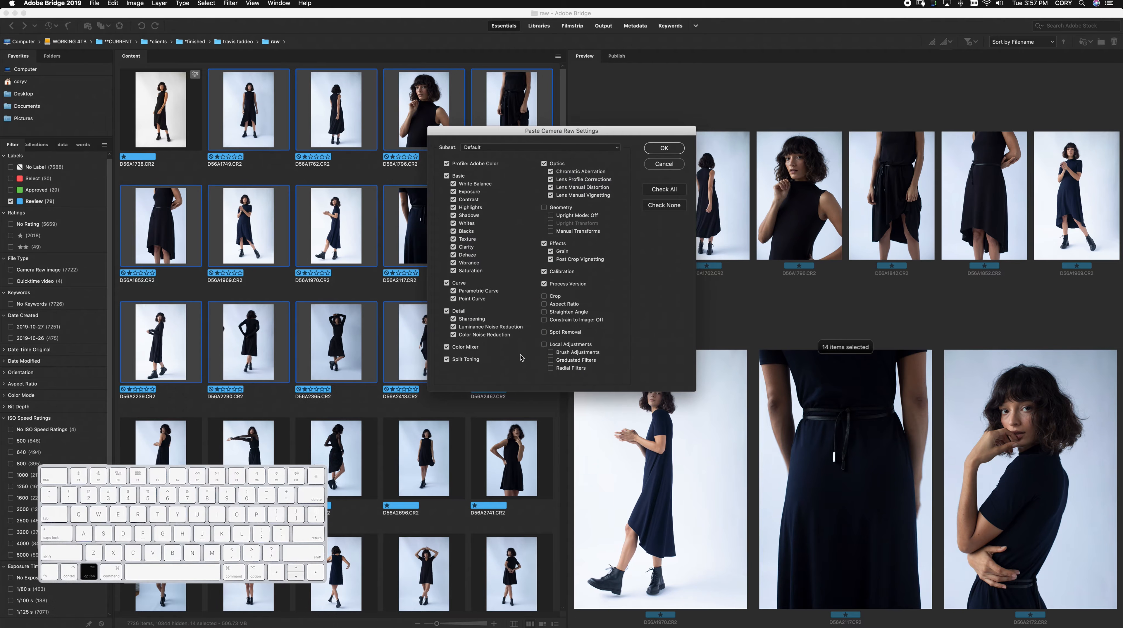
{"action": "key", "text": "Return"}
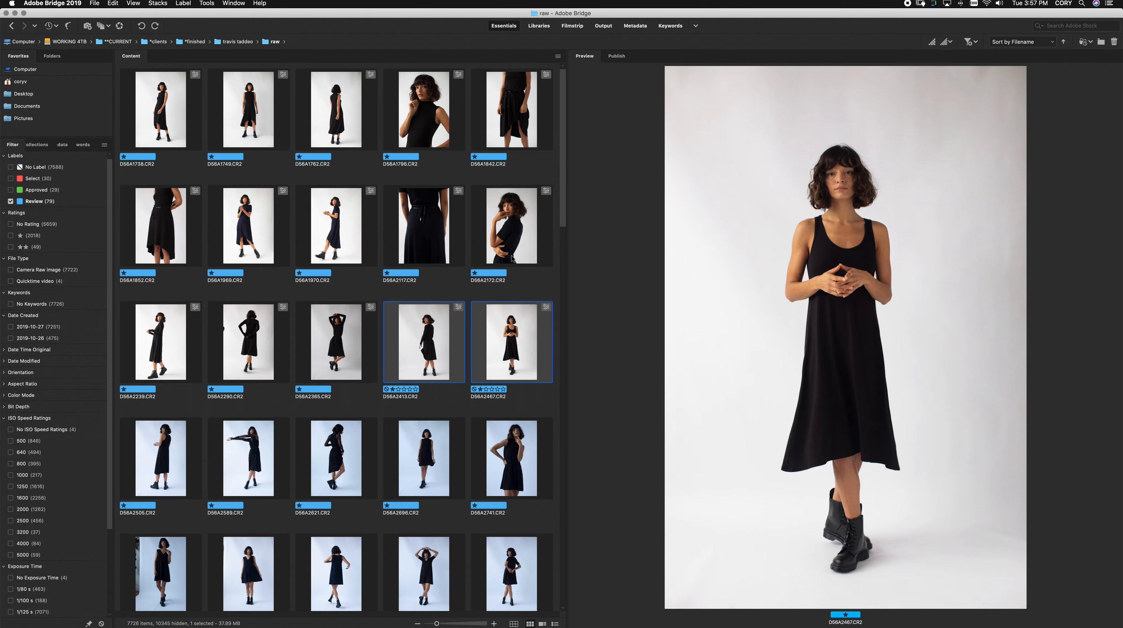
Check the corrected photos, comparing D56A1749, D56A2239, D56A2172 and D56A2467 side by side in the preview.
{"action": "key", "text": "Left"}
{"action": "key", "text": "Left"}
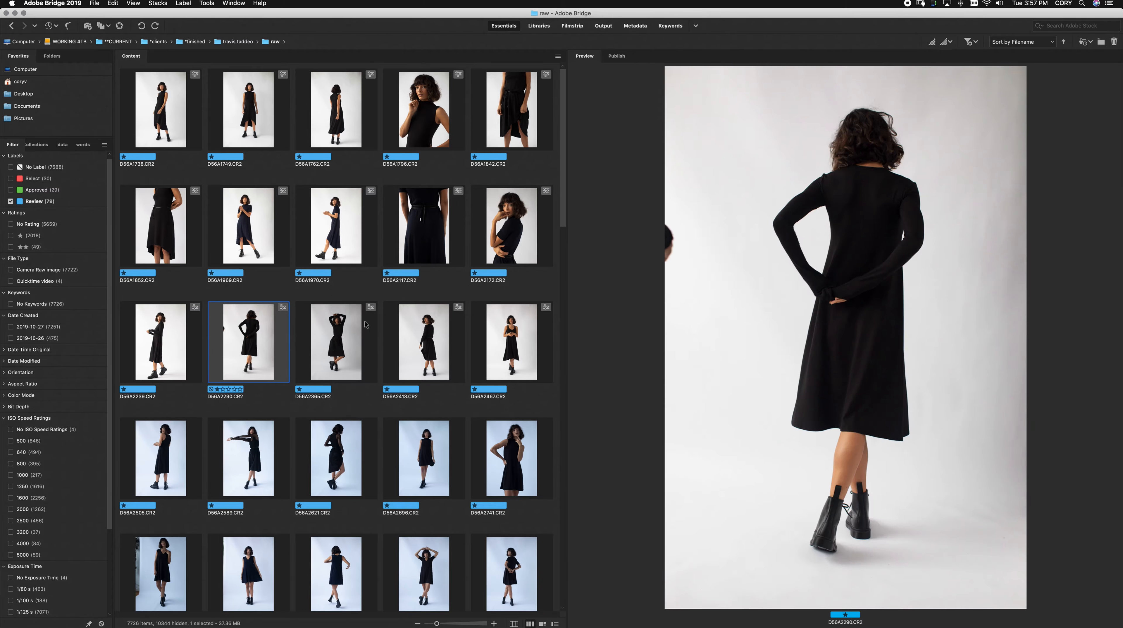
{"action": "key", "text": "Up"}
{"action": "left_click", "coordinate": [228, 96]}
{"action": "left_click", "coordinate": [180, 307], "text": "super"}
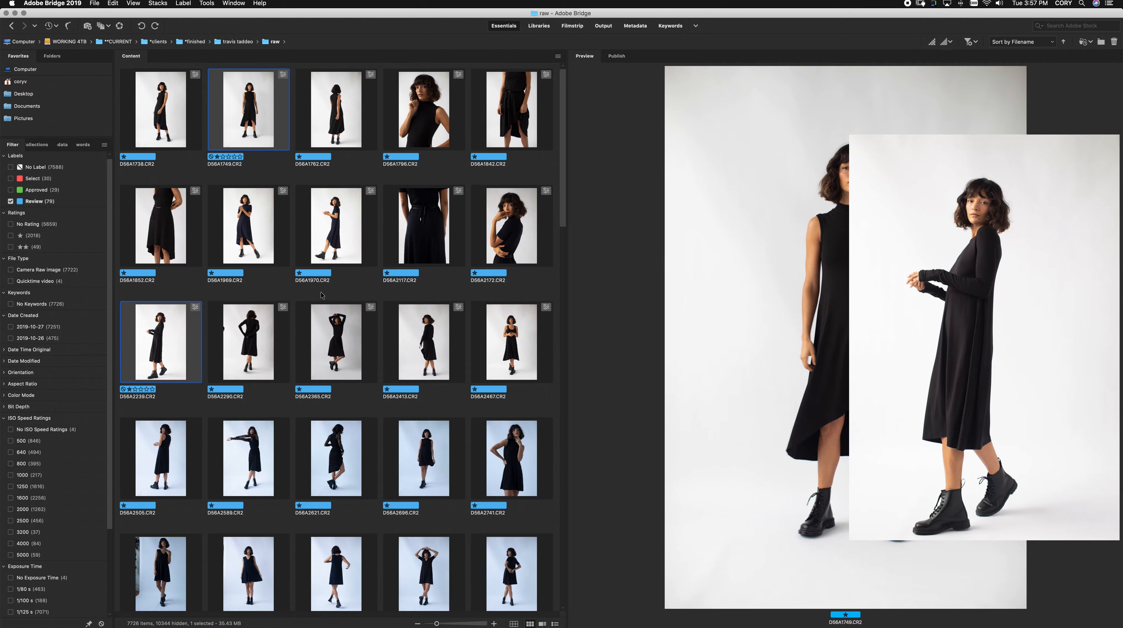
{"action": "left_click", "coordinate": [511, 219], "text": "super"}
{"action": "left_click", "coordinate": [509, 340], "text": "super"}
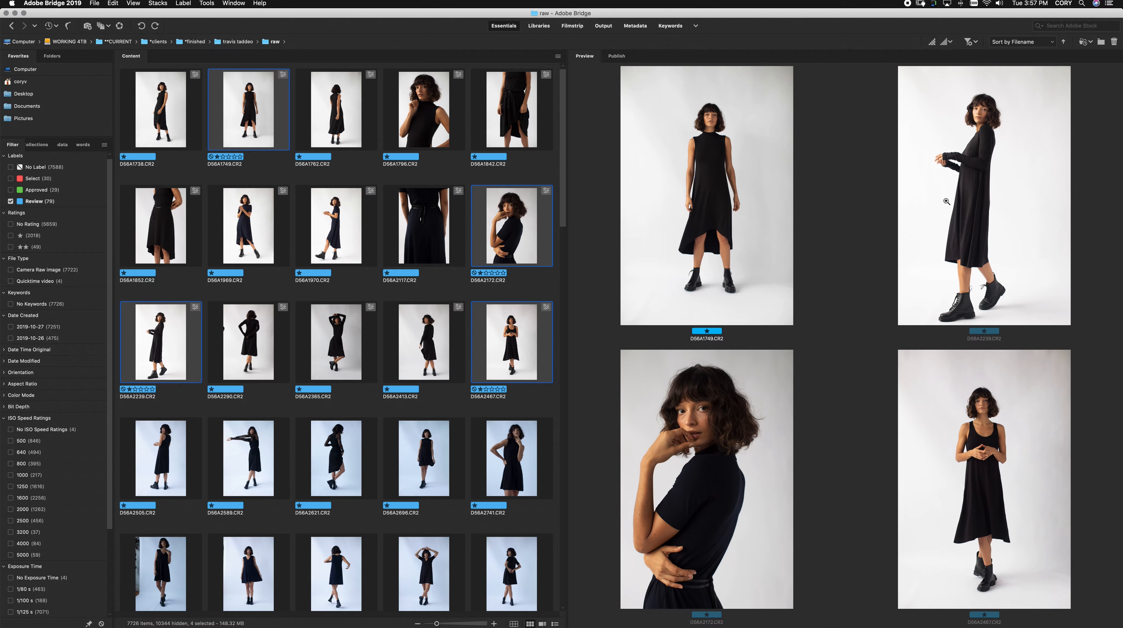
Open the first five raw photos, D56A1738.CR2 through D56A1842.CR2, in Photoshop.
{"action": "key", "text": "Left"}
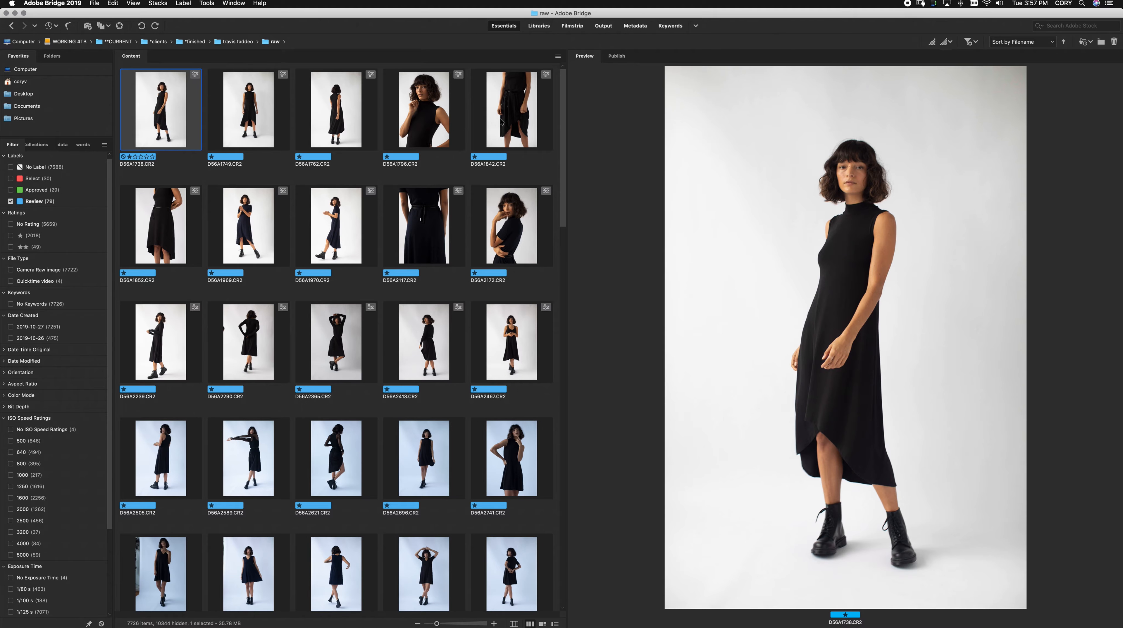
{"action": "left_click", "coordinate": [509, 121], "text": "shift"}
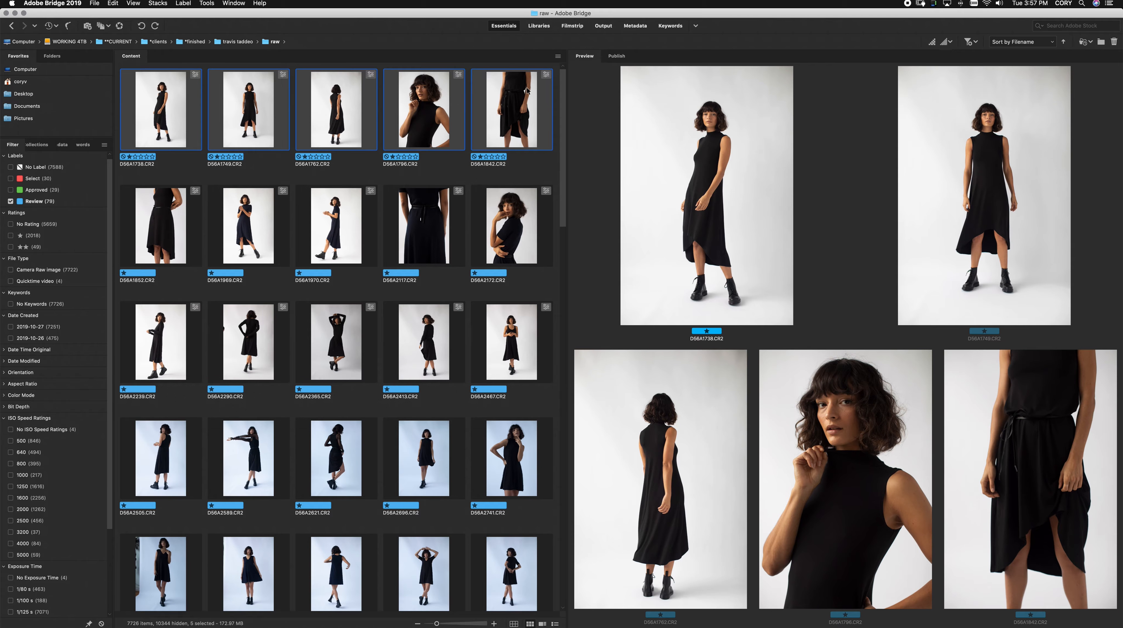
{"action": "double_click", "coordinate": [505, 112]}
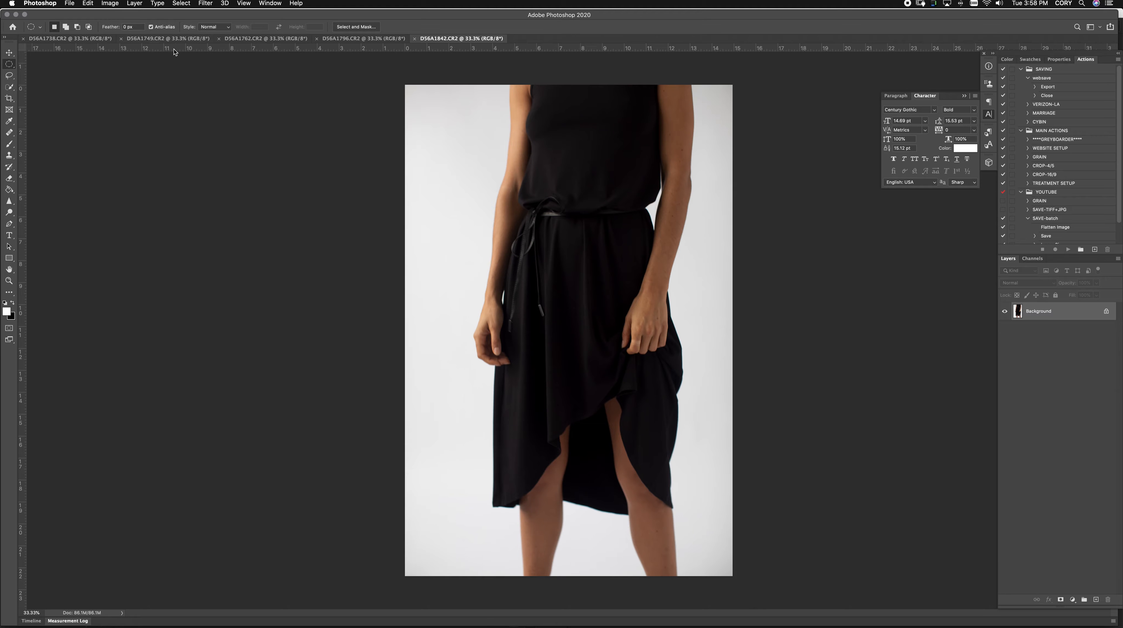
Look through the five open photos in turn, finishing on D56A1738.CR2.
{"action": "key", "text": "super+grave"}
{"action": "key", "text": "super+grave"}
{"action": "key", "text": "super+grave"}
{"action": "key", "text": "super+grave"}
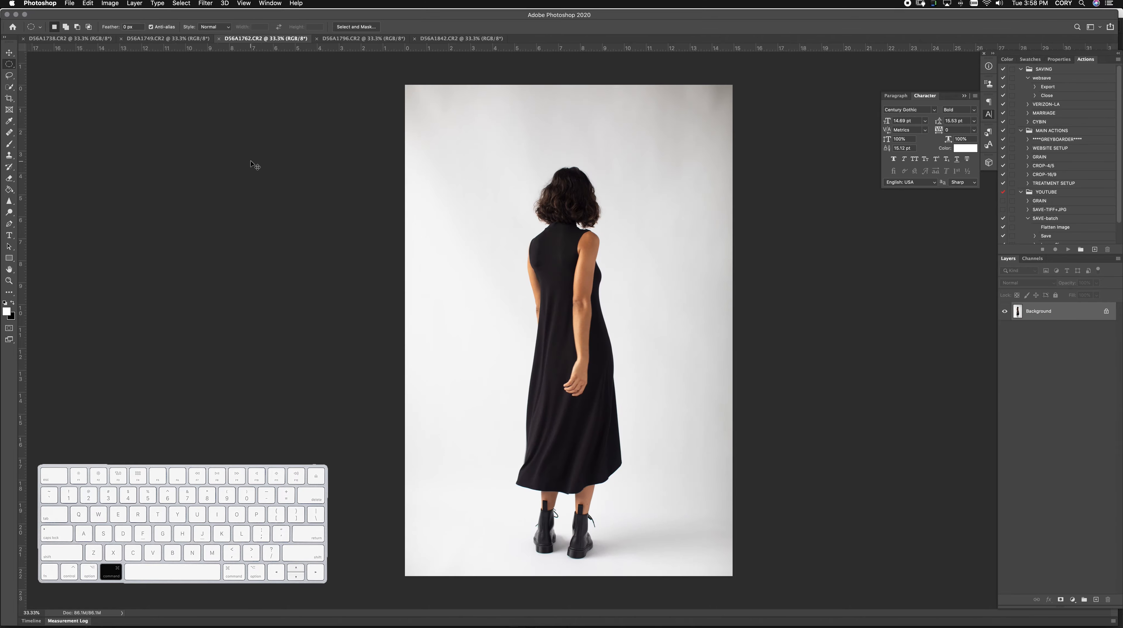
{"action": "key", "text": "super+grave"}
{"action": "key", "text": "super+grave"}
{"action": "key", "text": "super+grave"}
{"action": "key", "text": "super+grave"}
{"action": "key", "text": "super+grave"}
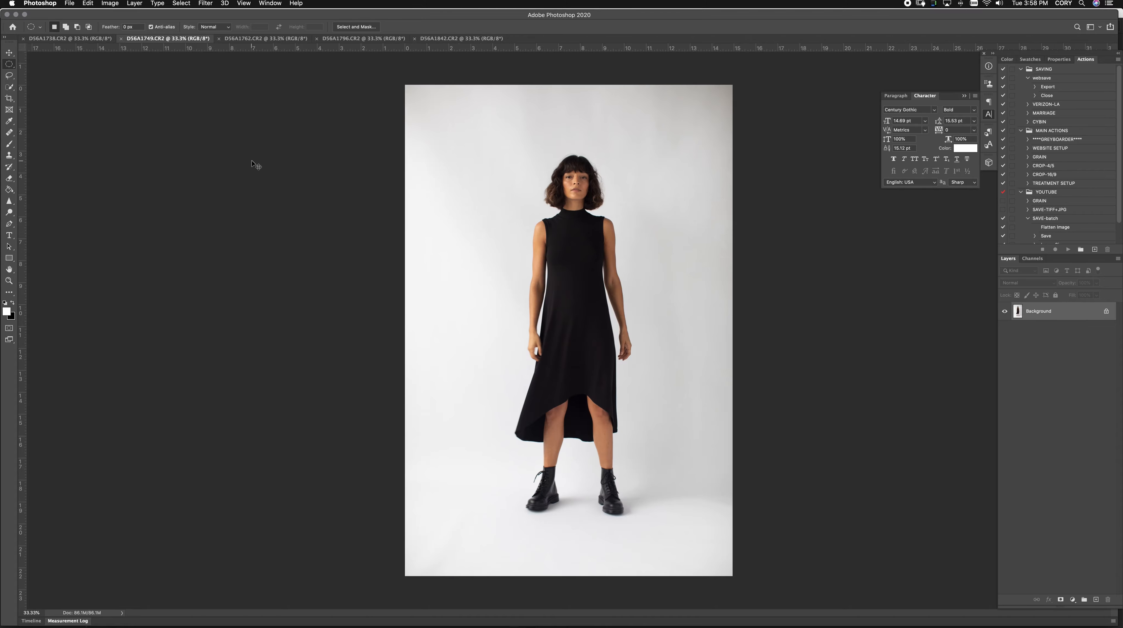
{"action": "key", "text": "super+grave"}
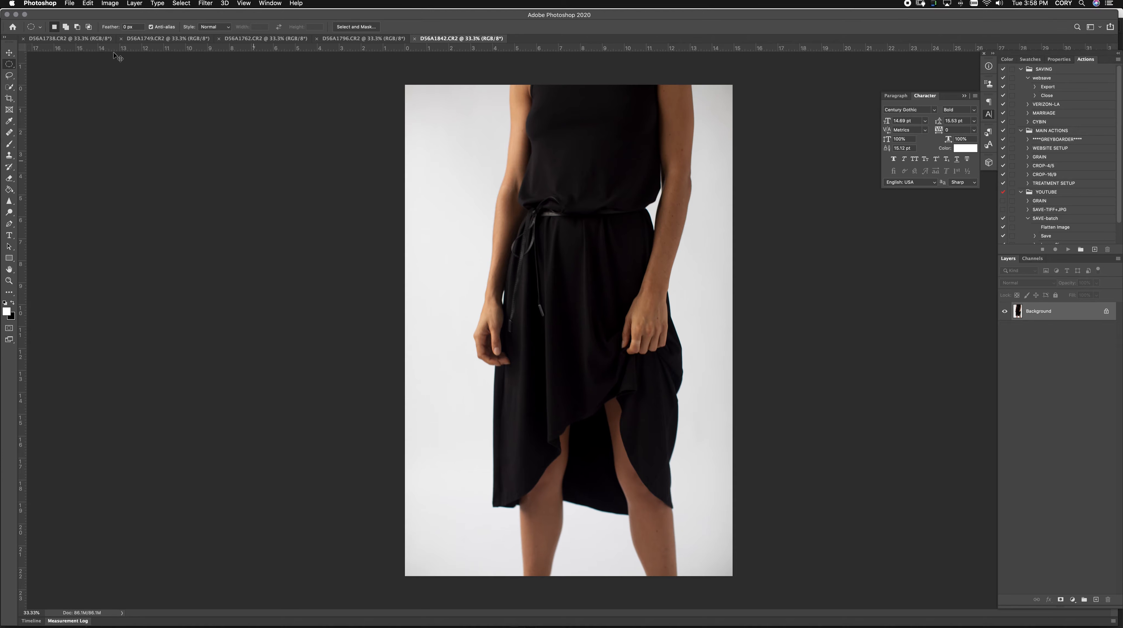
{"action": "key", "text": "super+grave"}
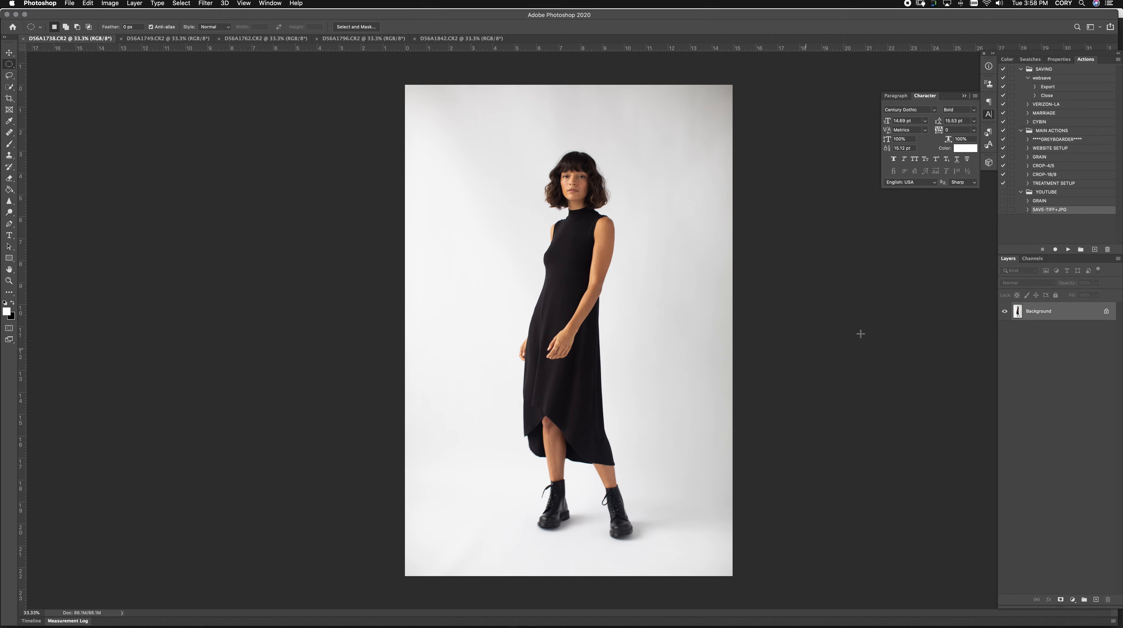
Run the CROP-4/5 action on D56A1738.CR2 and move the resulting layer mask down so the frame reaches the boots.
{"action": "left_click", "coordinate": [1043, 166]}
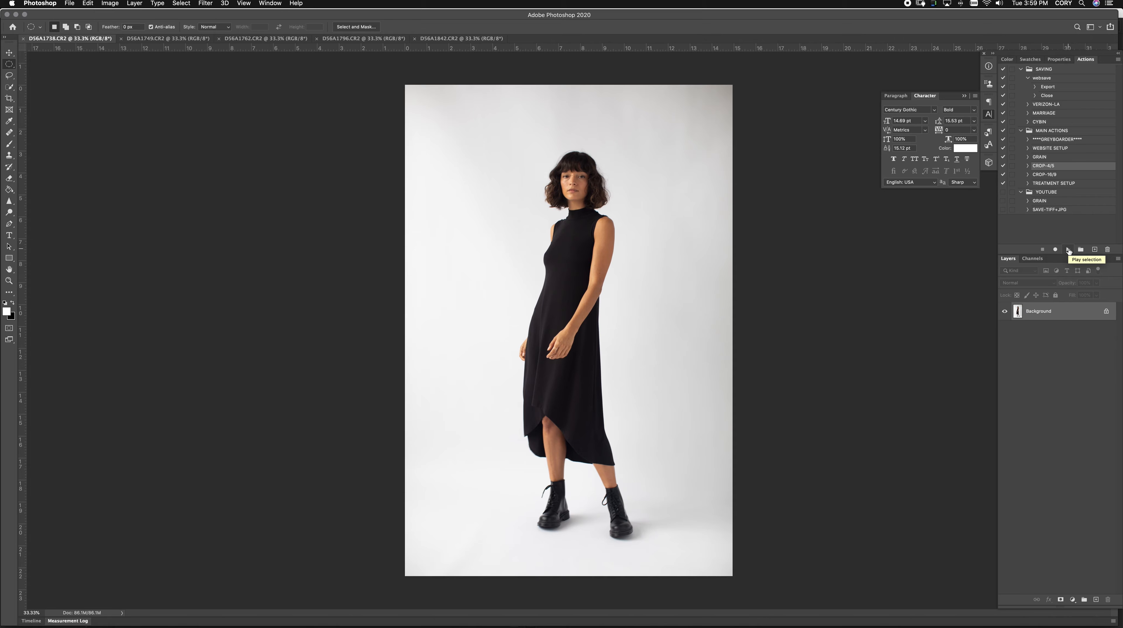
{"action": "left_click", "coordinate": [1069, 249]}
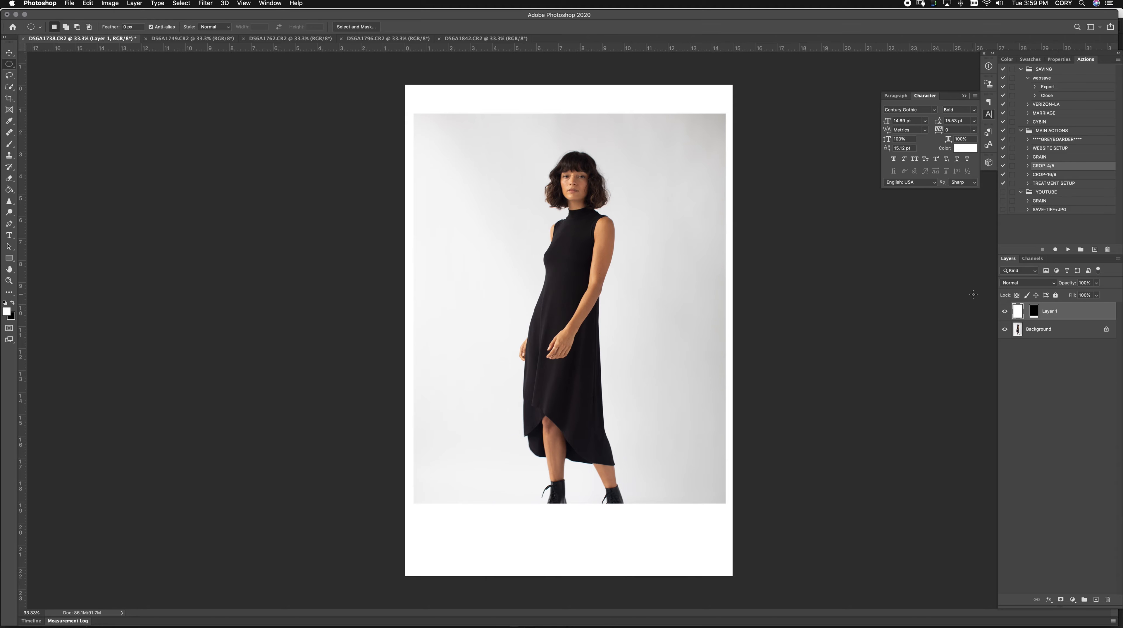
{"action": "left_click", "coordinate": [1034, 312]}
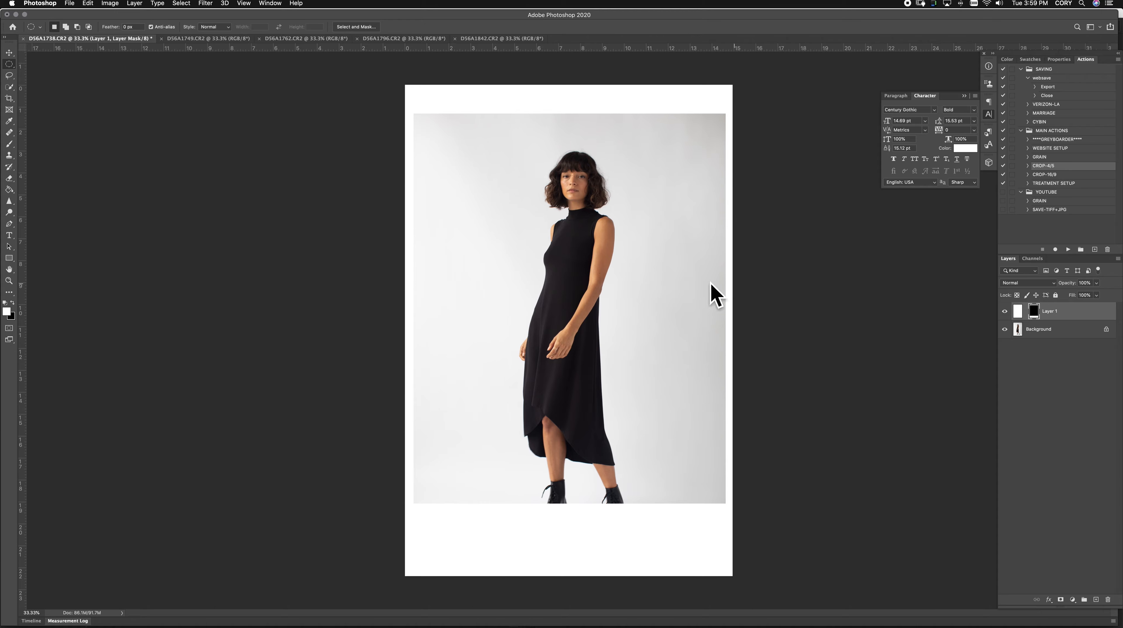
{"action": "key", "text": "v"}
{"action": "left_click_drag", "start_coordinate": [523, 218], "coordinate": [521, 252]}
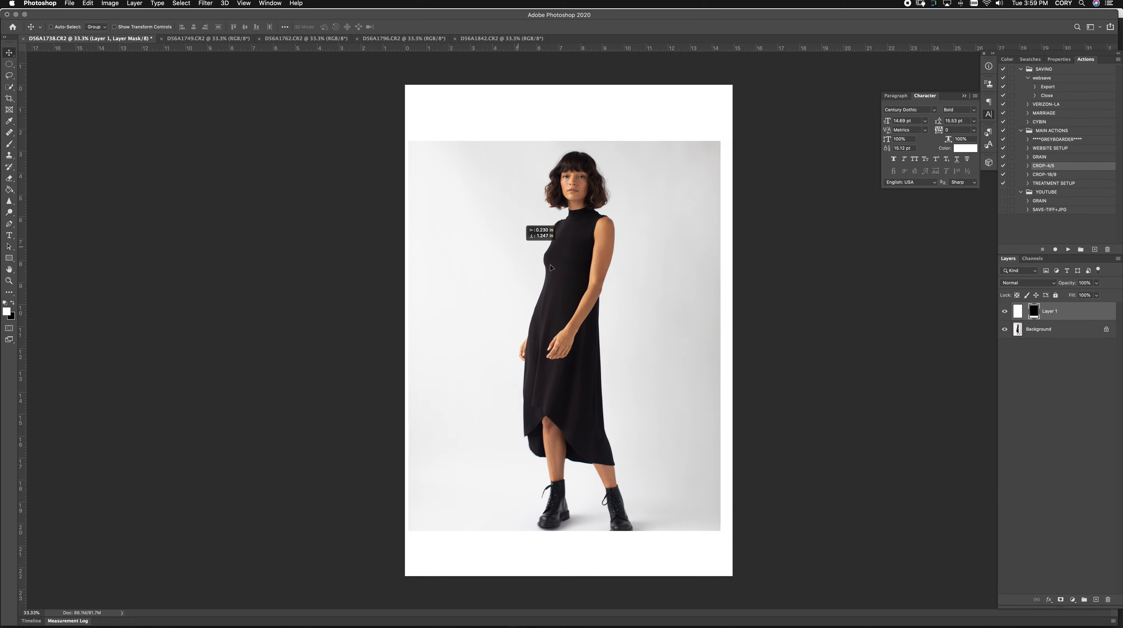
Scale the crop mask on D56A1738.CR2 to about 102.8% and shift it slightly down to frame the whole figure.
{"action": "key", "text": "super+t"}
{"action": "left_click_drag", "start_coordinate": [725, 531], "coordinate": [733, 545]}
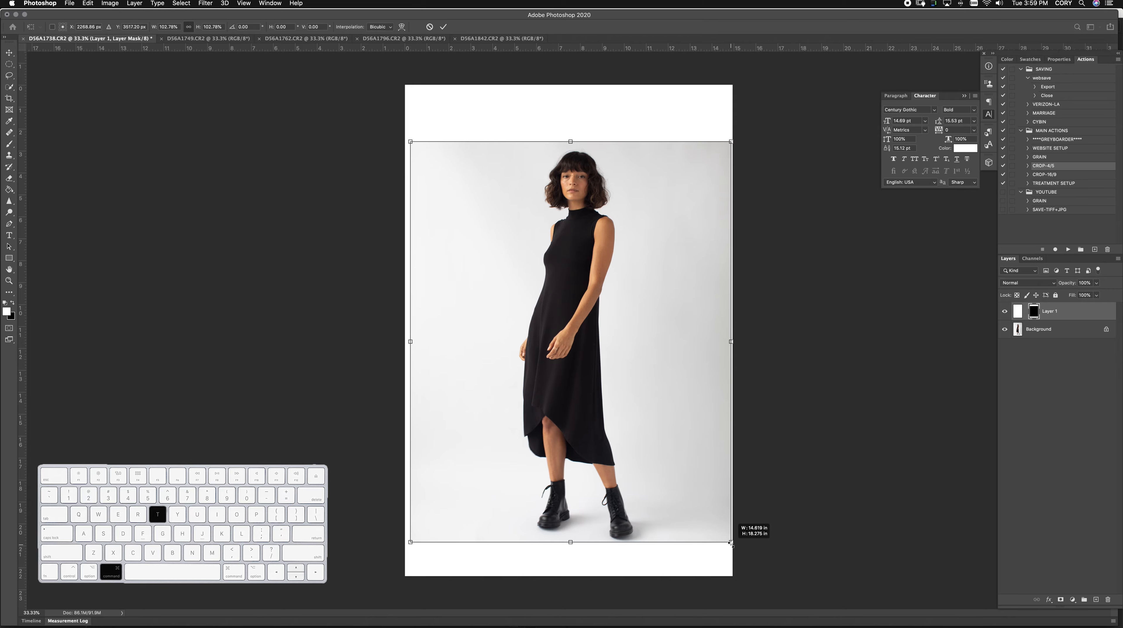
{"action": "left_click_drag", "start_coordinate": [669, 461], "coordinate": [669, 466]}
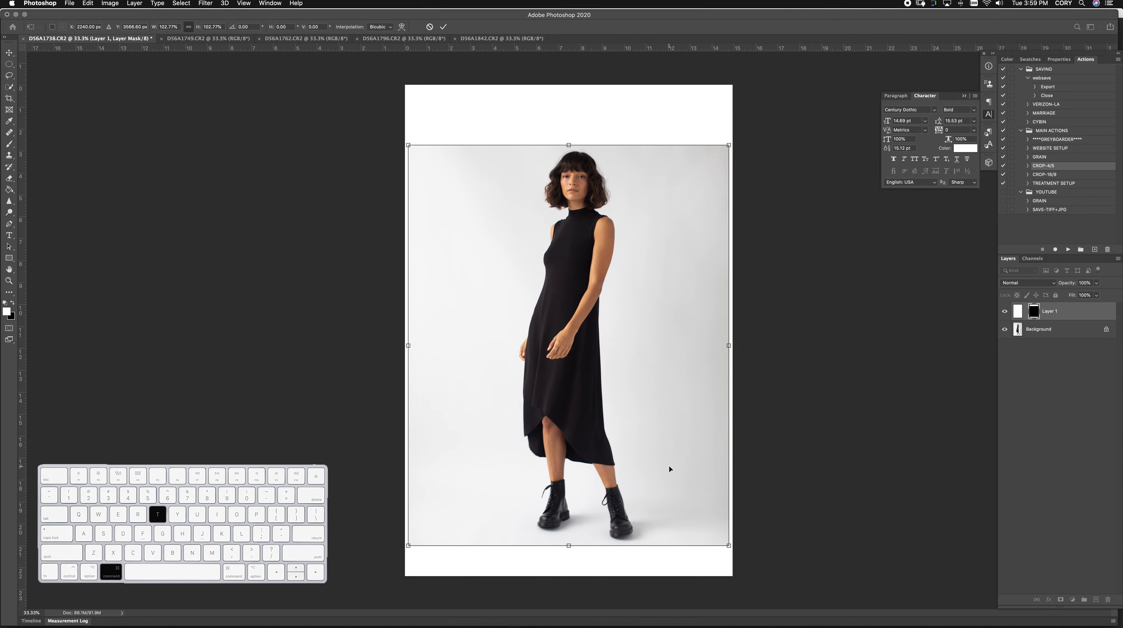
{"action": "key", "text": "Return"}
Run the CROP-4/5 action on D56A1749.CR2 and move its crop mask down to include the boots.
{"action": "left_click", "coordinate": [223, 39]}
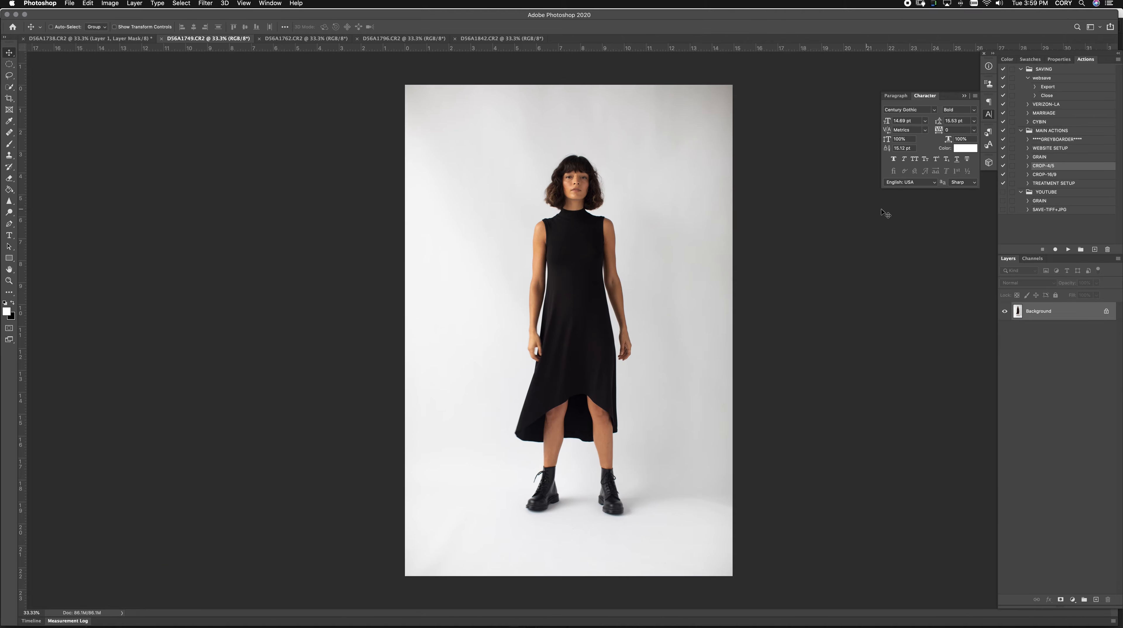
{"action": "left_click", "coordinate": [1069, 250]}
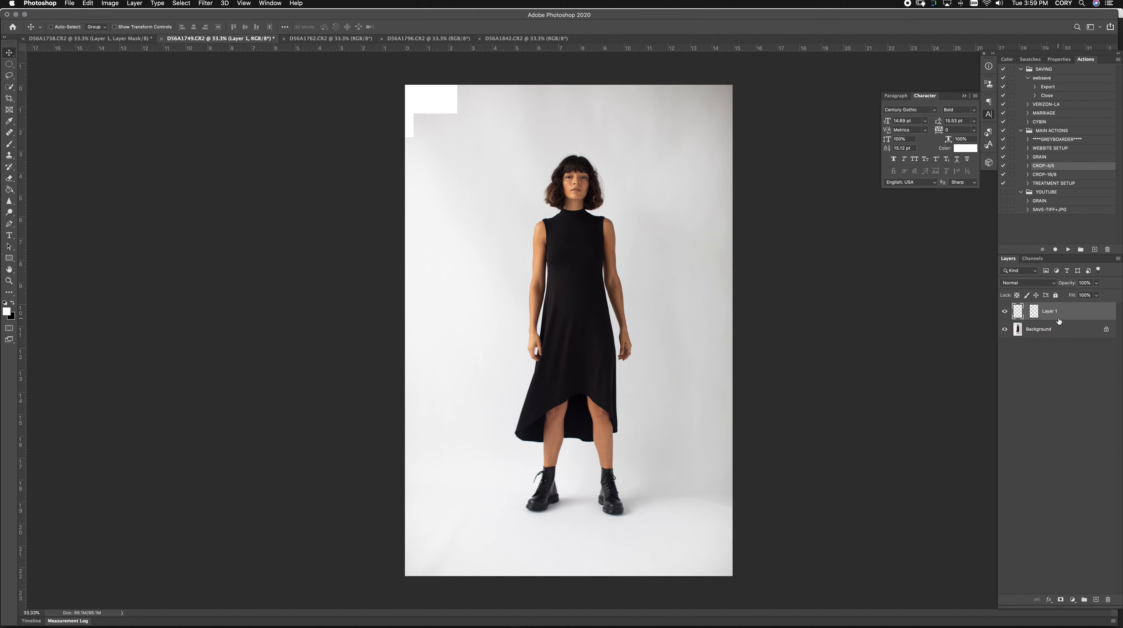
{"action": "left_click", "coordinate": [1034, 312]}
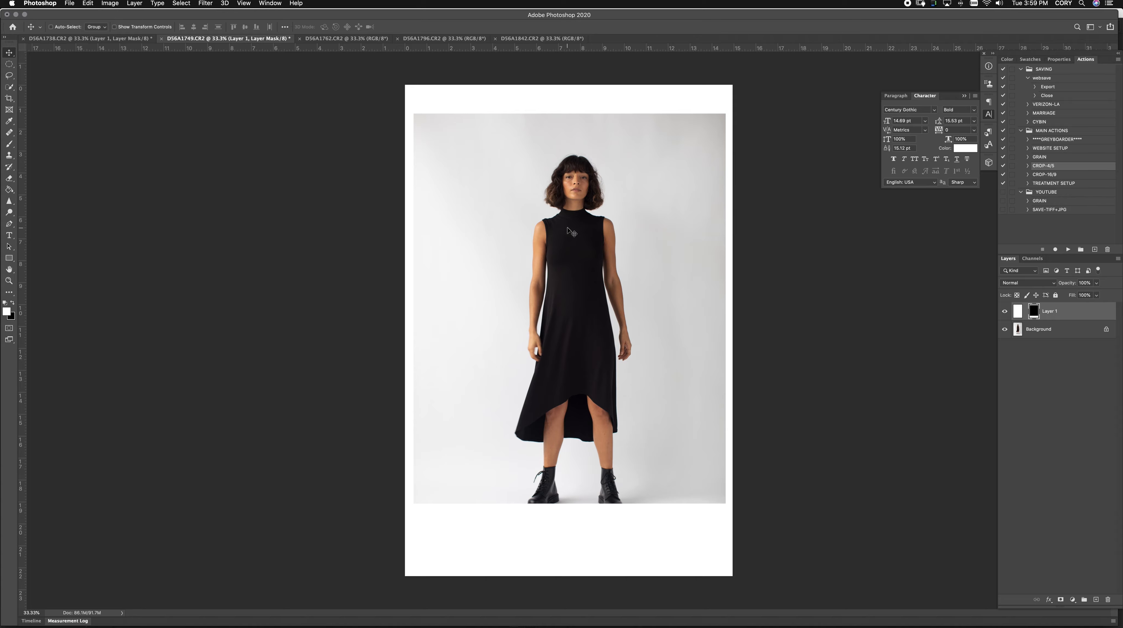
{"action": "key", "text": "super+t"}
{"action": "left_click_drag", "start_coordinate": [562, 457], "coordinate": [562, 482]}
{"action": "double_click", "coordinate": [562, 482]}
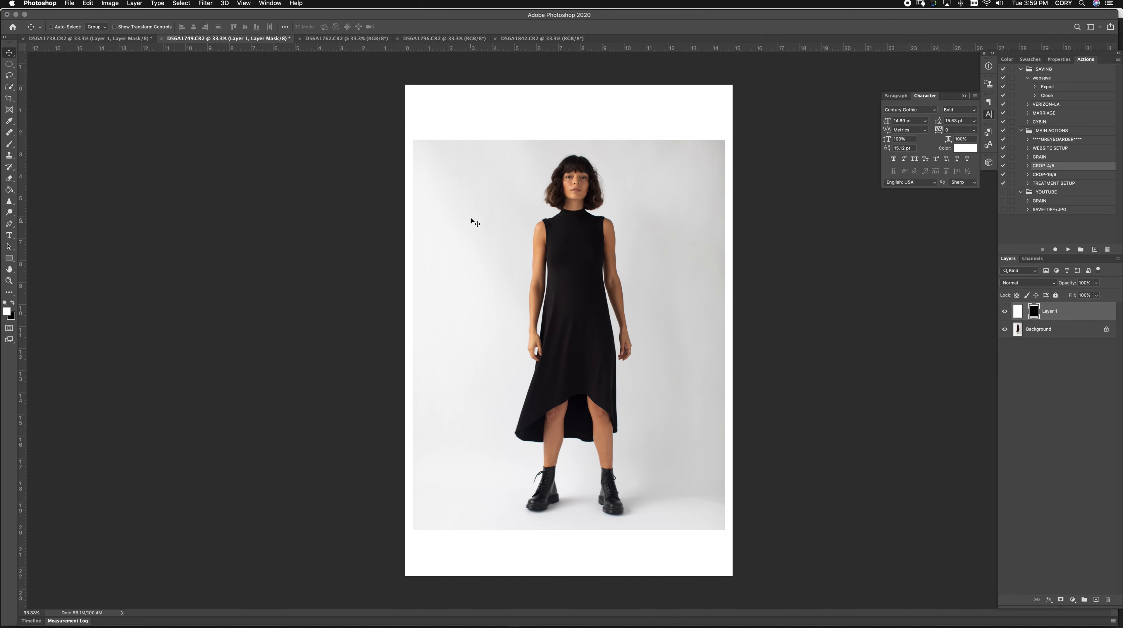
Run the CROP-4/5 action on D56A1762.CR2, then enlarge and lower its crop mask to frame the whole figure.
{"action": "left_click", "coordinate": [355, 39]}
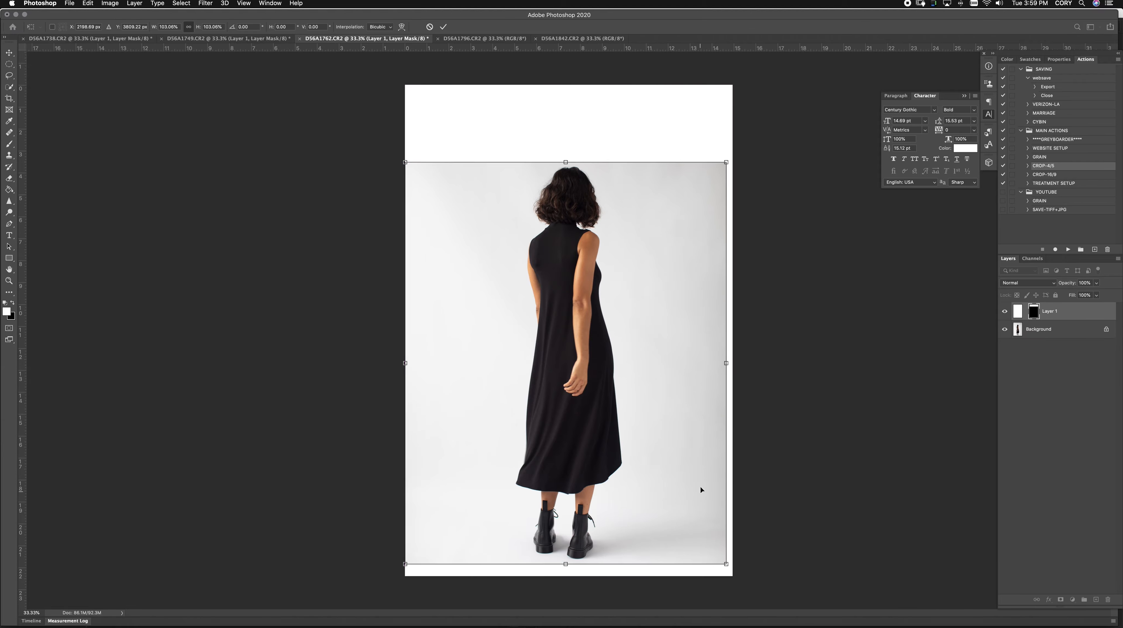
{"action": "key", "text": "Return"}
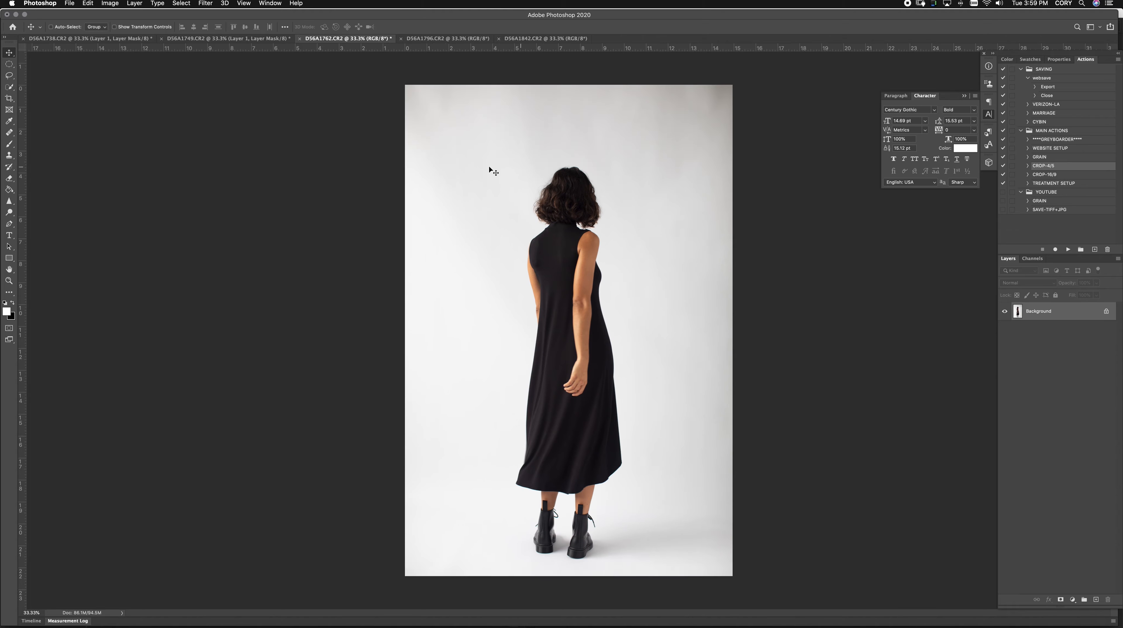
{"action": "left_click", "coordinate": [1067, 249]}
{"action": "key", "text": "super+t"}
{"action": "left_click_drag", "start_coordinate": [726, 504], "coordinate": [739, 534]}
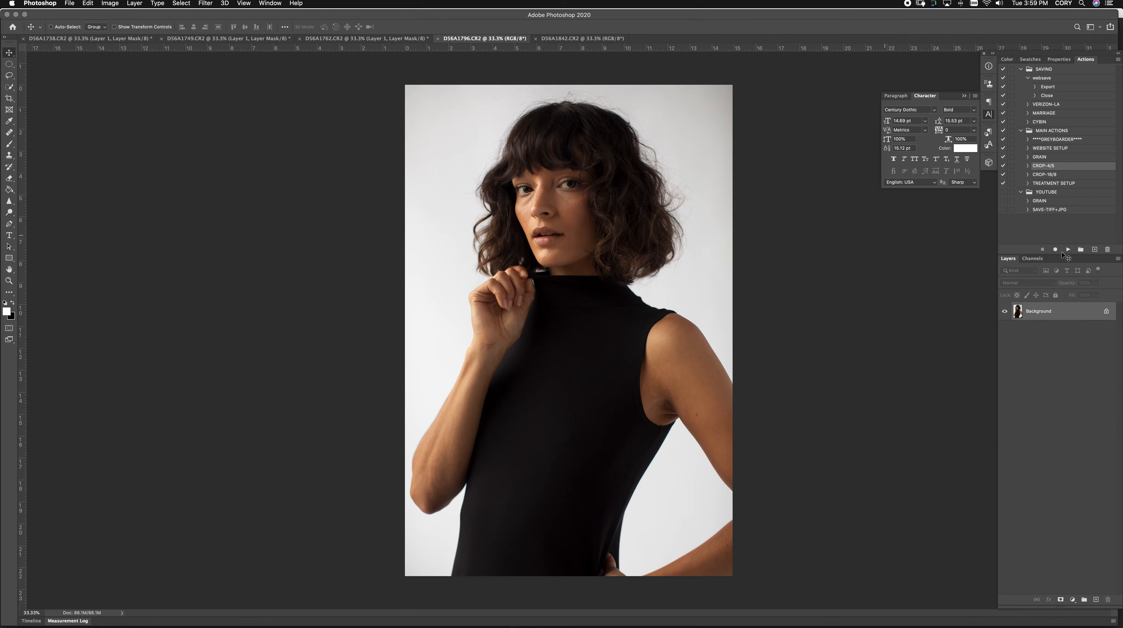
Run the CROP-4/5 action on D56A1796.CR2 and D56A1842.CR2, moving the crop mask on D56A1842.CR2 down and to the right.
{"action": "left_click", "coordinate": [1068, 249]}
{"action": "left_click", "coordinate": [623, 38]}
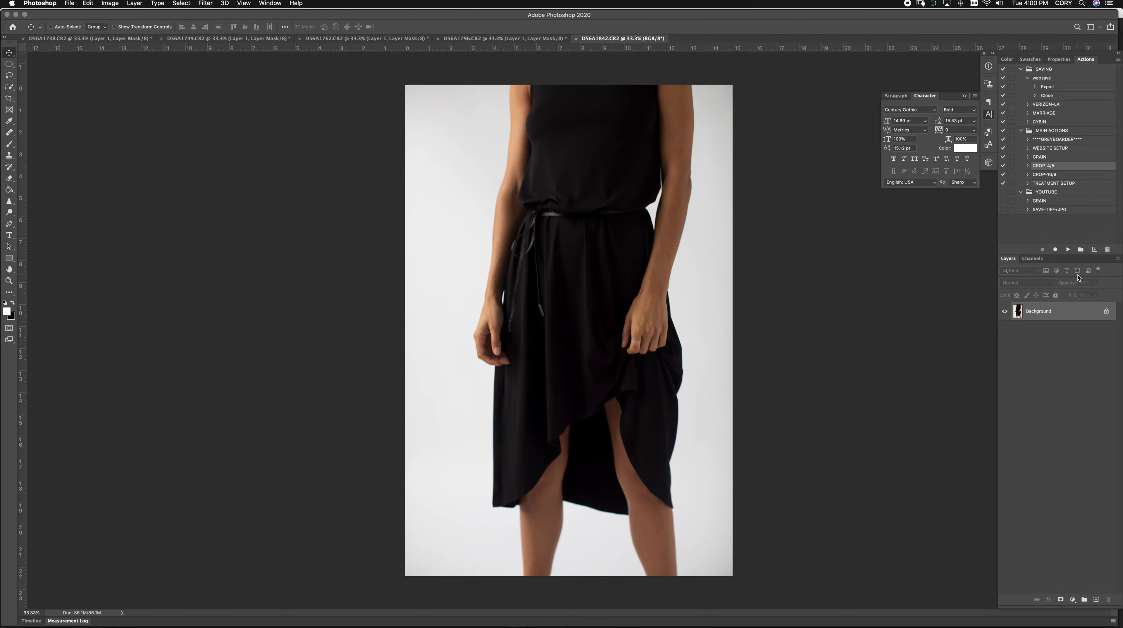
{"action": "left_click", "coordinate": [1068, 249]}
{"action": "key", "text": "super+t"}
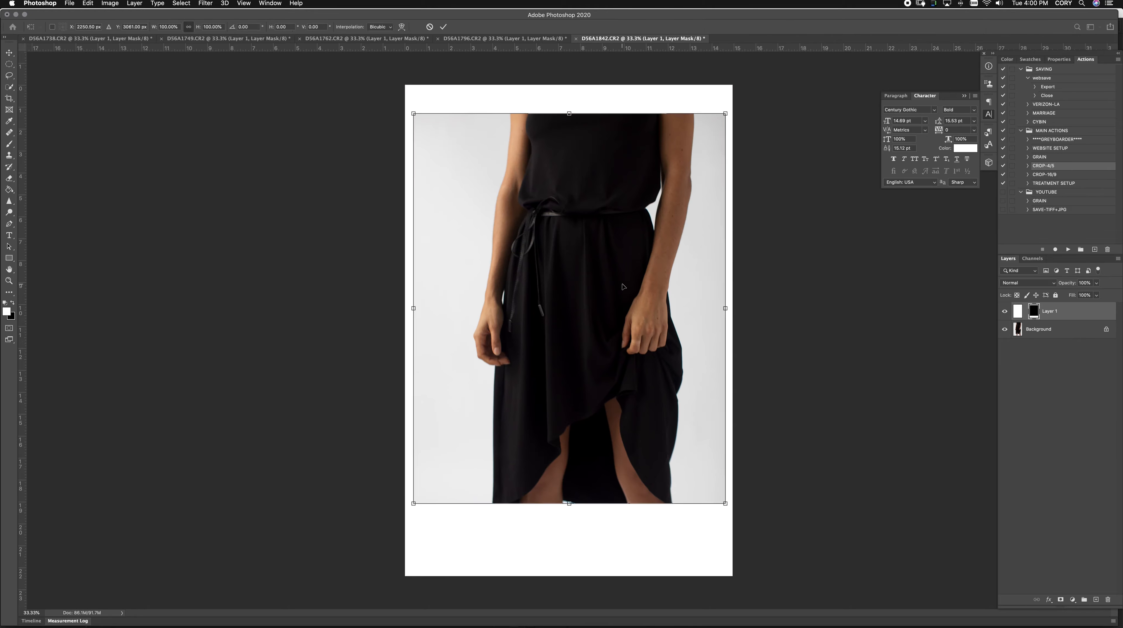
{"action": "left_click_drag", "start_coordinate": [624, 274], "coordinate": [634, 291]}
{"action": "key", "text": "Return"}
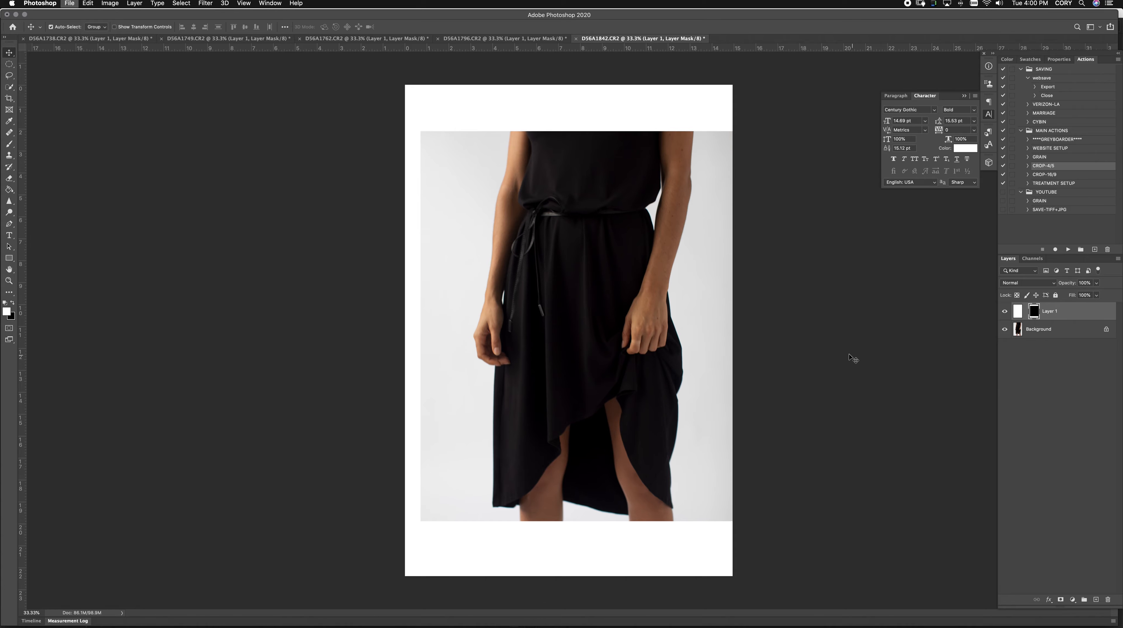
Save D56A1842 in Photoshop format in the youtube folder inside the client's finals folder, with Maximize Compatibility on.
{"action": "key", "text": "super+s"}
{"action": "left_click", "coordinate": [555, 125]}
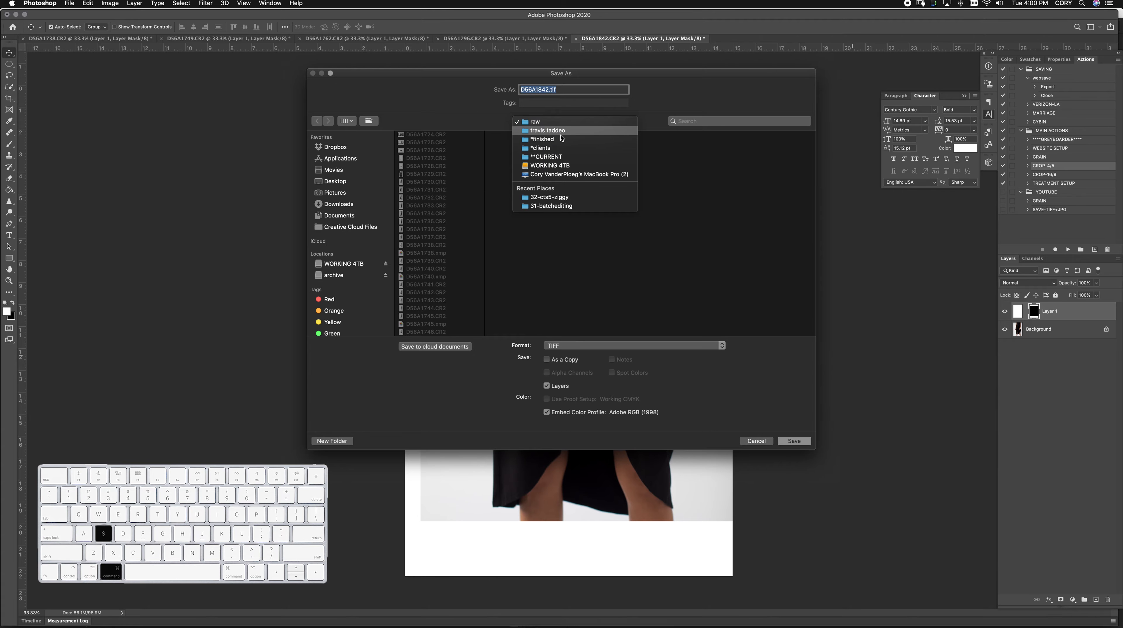
{"action": "left_click", "coordinate": [560, 131]}
{"action": "left_click", "coordinate": [756, 143]}
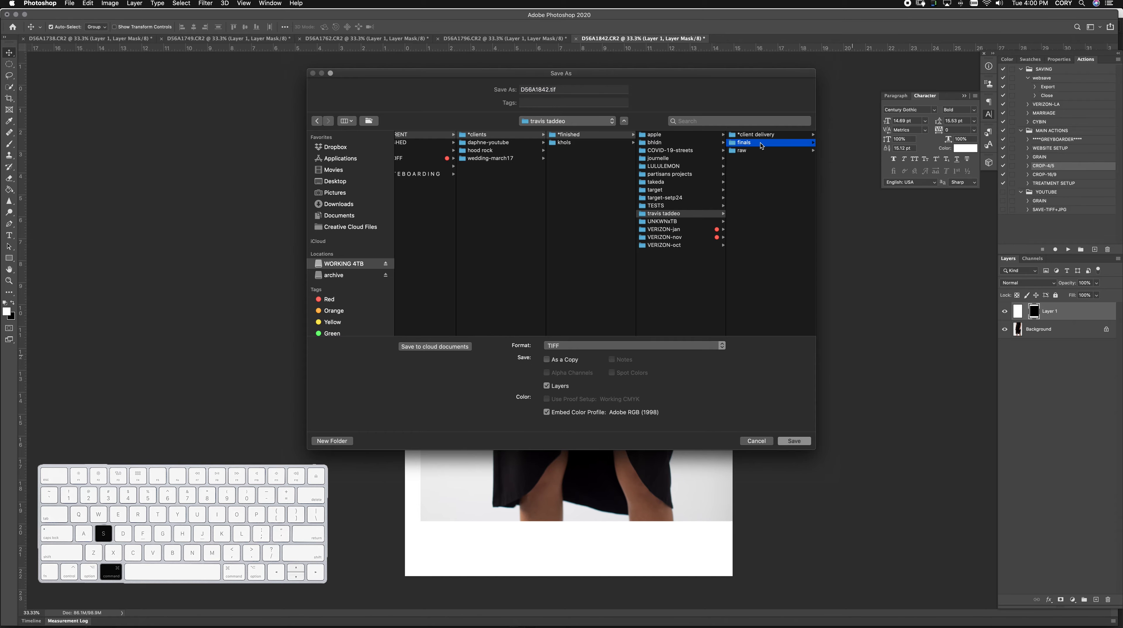
{"action": "left_click", "coordinate": [751, 157]}
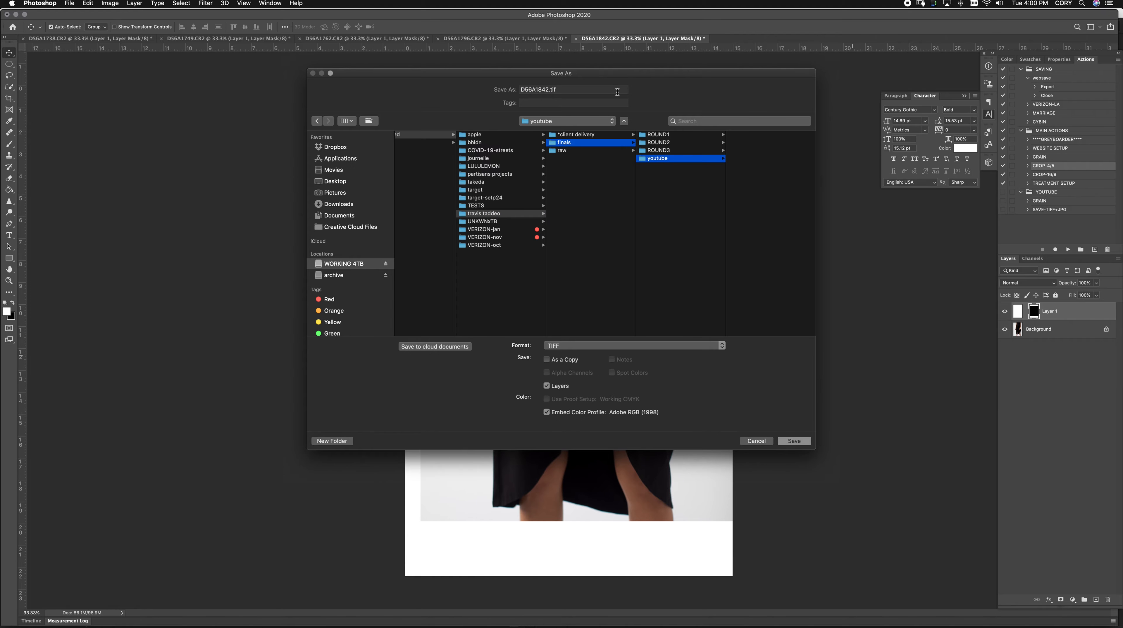
{"action": "left_click", "coordinate": [659, 345]}
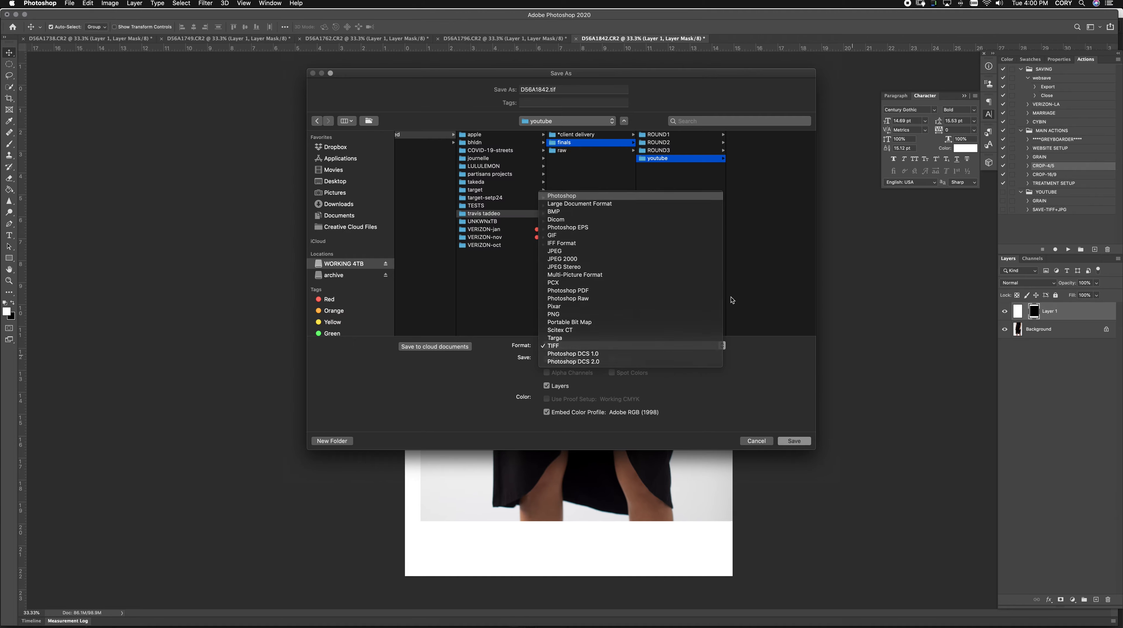
{"action": "key", "text": "Return"}
{"action": "left_click", "coordinate": [794, 441]}
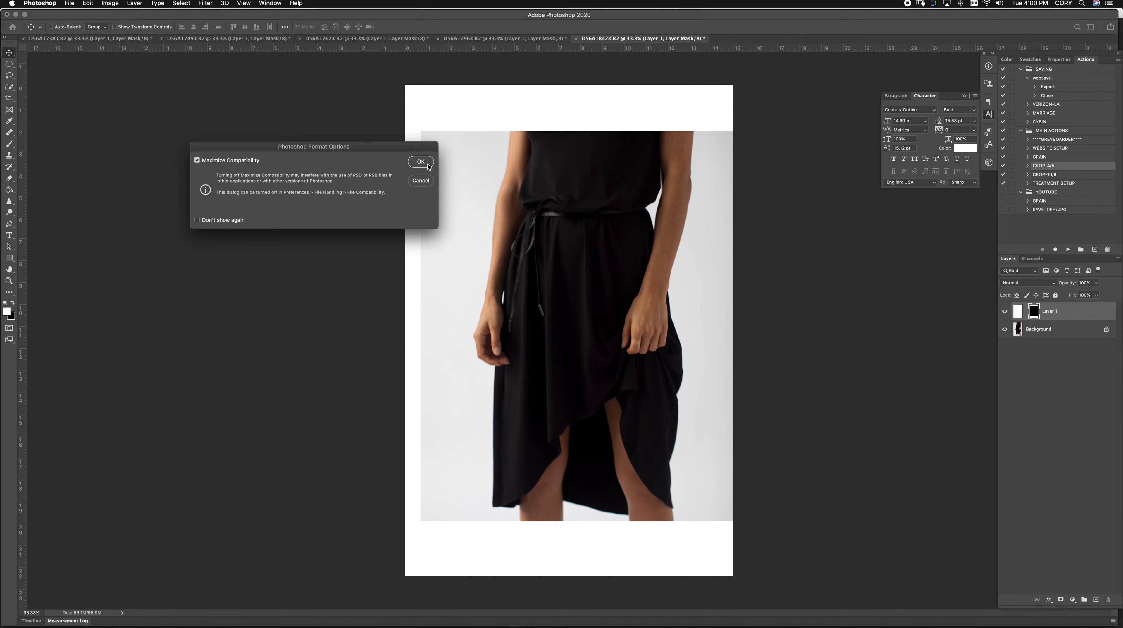
{"action": "left_click", "coordinate": [428, 166]}
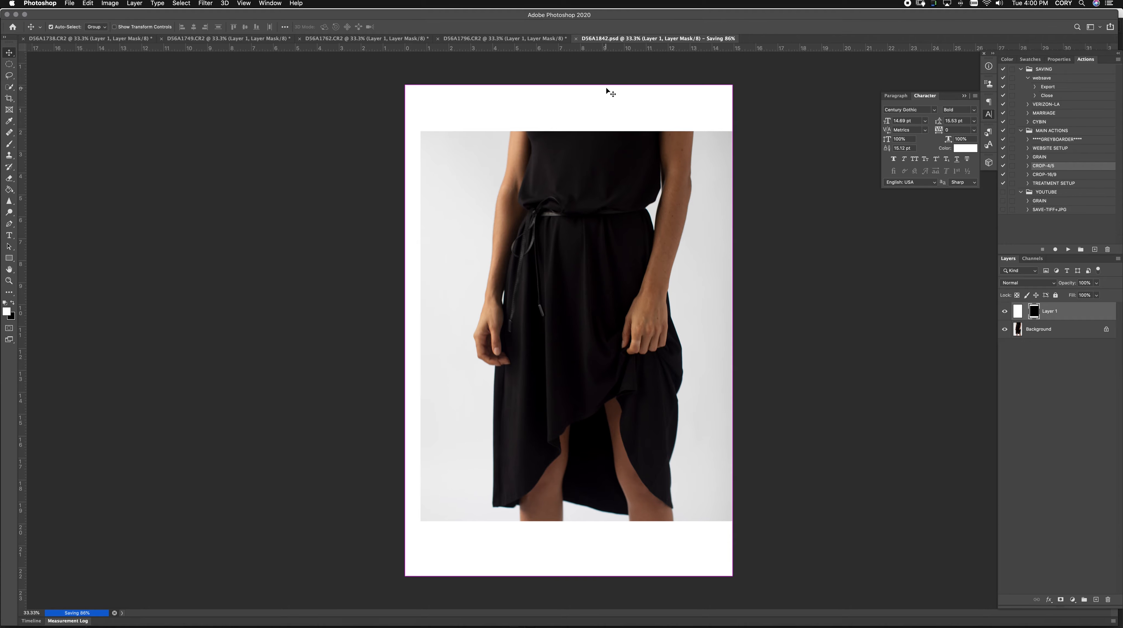
Save D56A1796 and D56A1762 as PSD files in the youtube folder, with Maximize Compatibility on.
{"action": "left_click", "coordinate": [538, 38]}
{"action": "key", "text": "super+shift+s"}
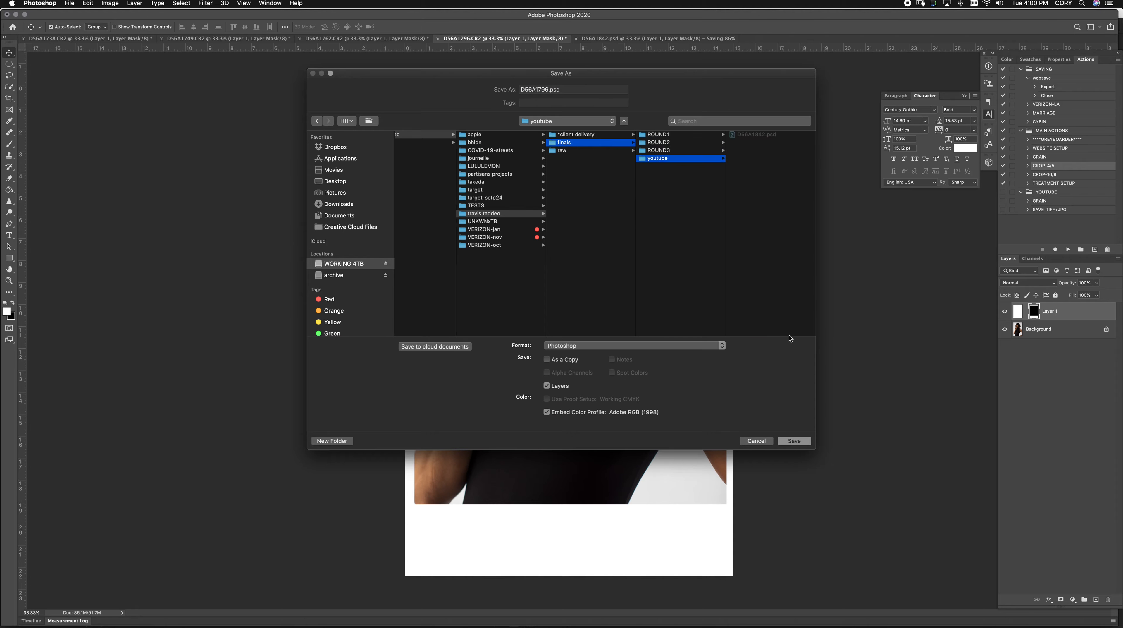
{"action": "left_click", "coordinate": [795, 440]}
{"action": "left_click", "coordinate": [419, 162]}
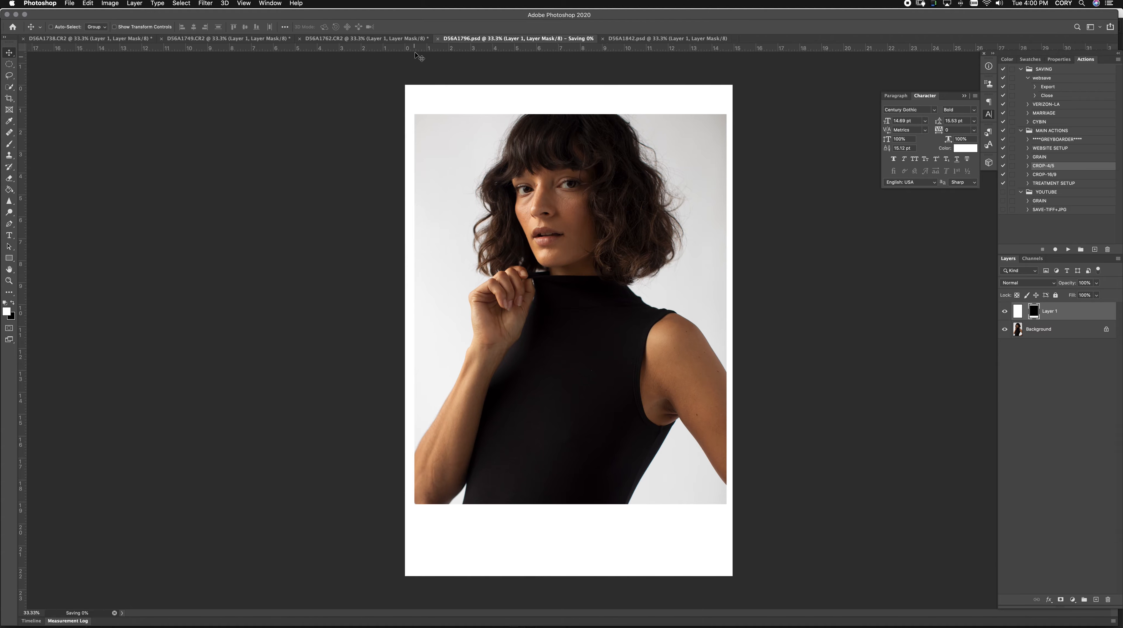
{"action": "left_click", "coordinate": [387, 38]}
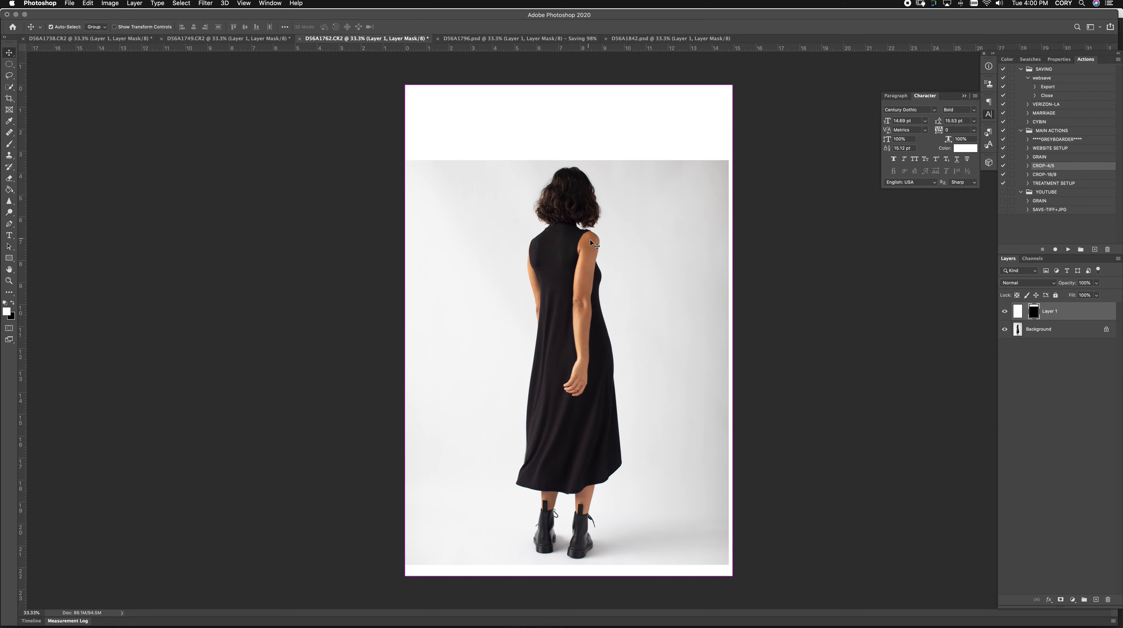
{"action": "key", "text": "super+s"}
{"action": "left_click", "coordinate": [796, 441]}
{"action": "left_click", "coordinate": [420, 162]}
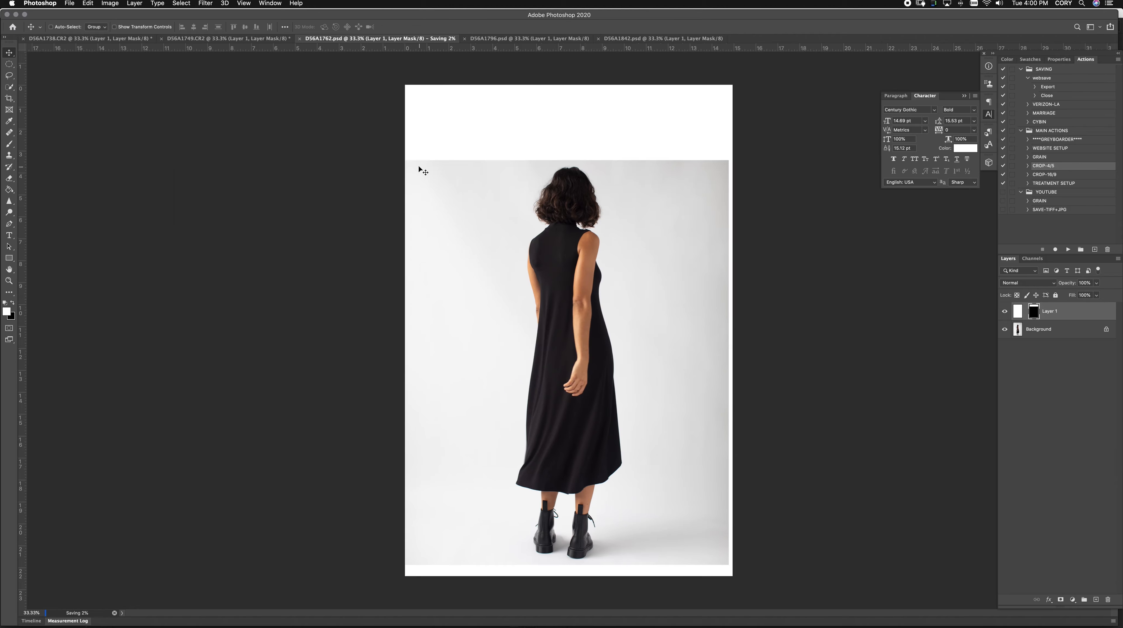
Save D56A1749 and D56A1738 as PSD files in the finals/youtube folder, with Maximize Compatibility on.
{"action": "left_click", "coordinate": [263, 39]}
{"action": "key", "text": "super+s"}
{"action": "left_click", "coordinate": [655, 143]}
{"action": "left_click", "coordinate": [747, 158]}
{"action": "left_click", "coordinate": [800, 441]}
{"action": "key", "text": "Return"}
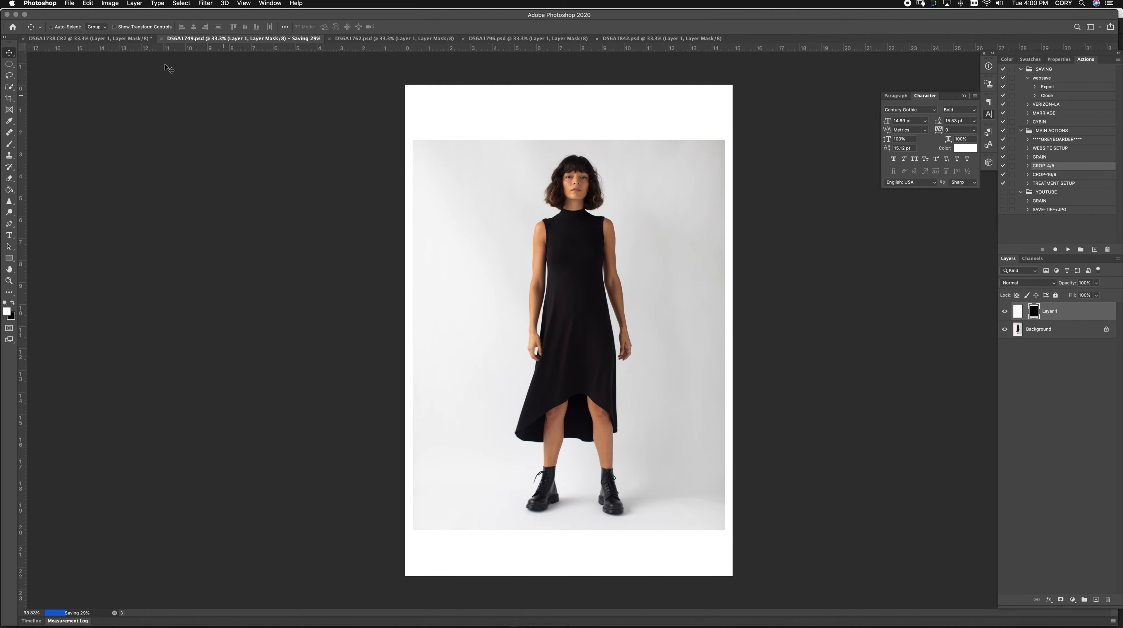
{"action": "left_click", "coordinate": [88, 39]}
{"action": "key", "text": "super+s"}
{"action": "left_click", "coordinate": [794, 441]}
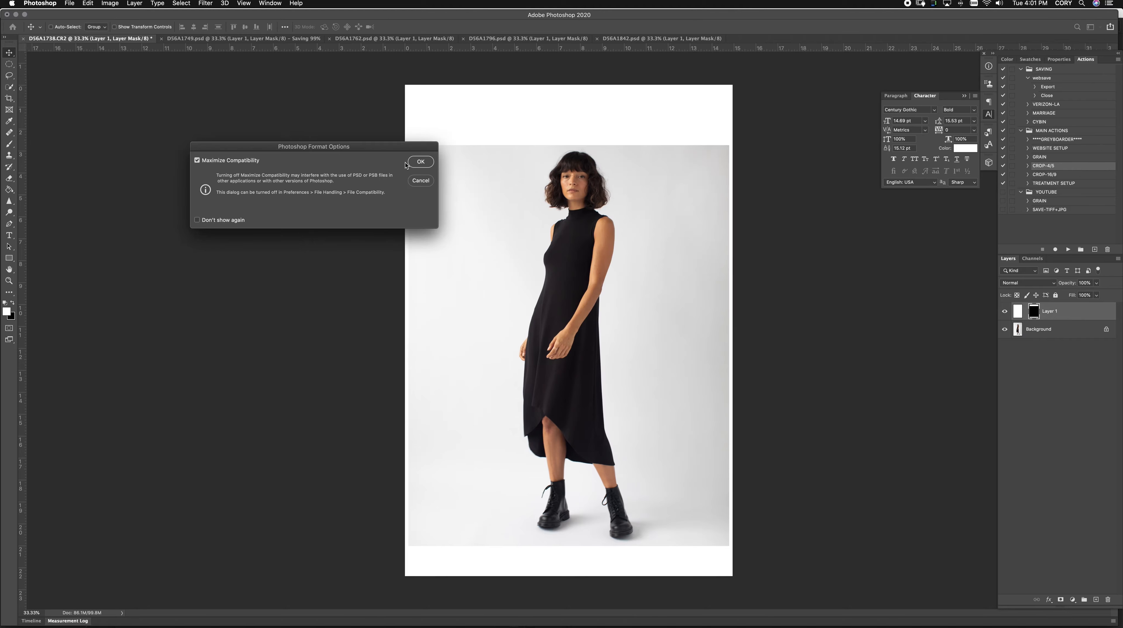
{"action": "left_click", "coordinate": [420, 161]}
Run the TREATMENT SETUP action on the Background layer of D56A1738.psd and look over the layers it adds.
{"action": "left_click", "coordinate": [1075, 184]}
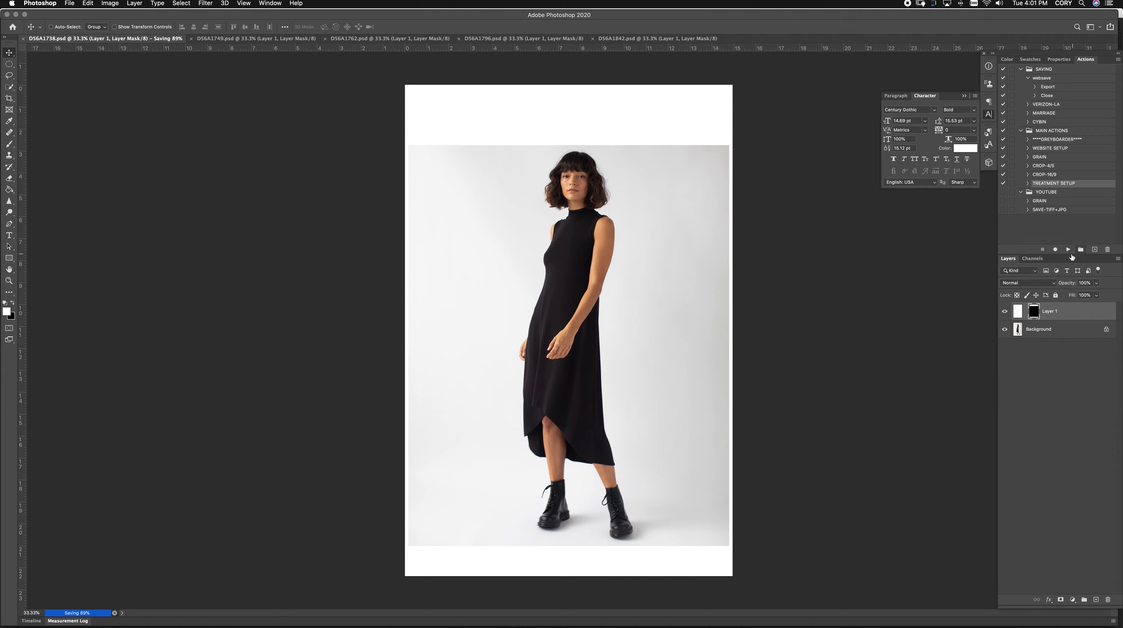
{"action": "left_click", "coordinate": [1059, 334]}
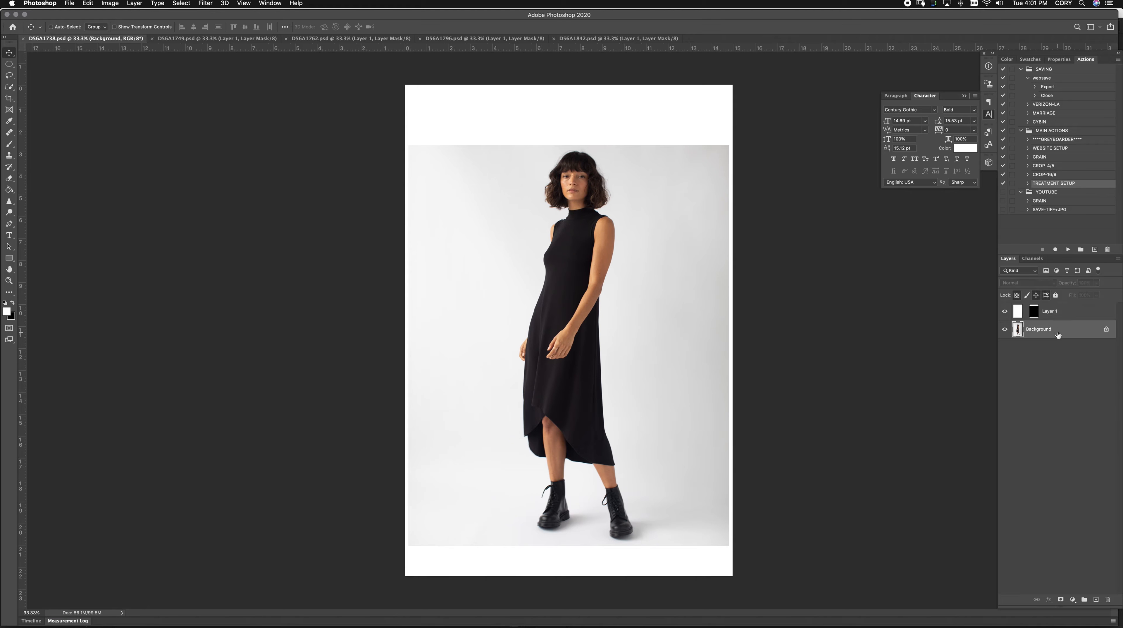
{"action": "left_click", "coordinate": [1069, 249]}
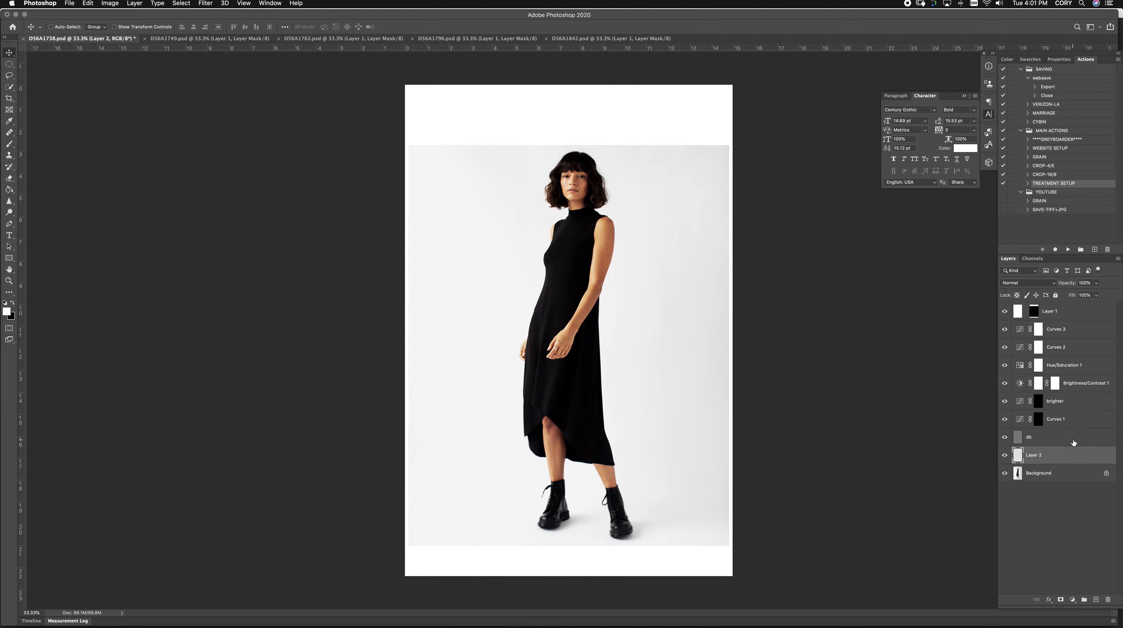
{"action": "left_click", "coordinate": [1063, 440]}
{"action": "left_click", "coordinate": [1059, 424]}
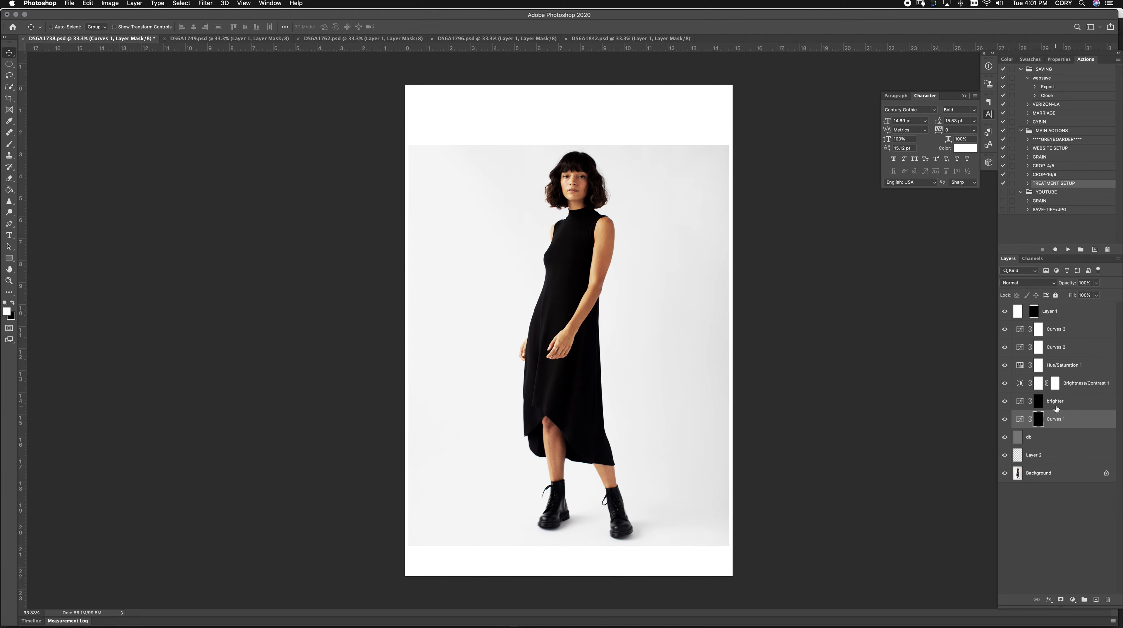
Delete all the treatment layers between Background and the crop frame layer in D56A1738.psd.
{"action": "left_click", "coordinate": [1066, 460]}
{"action": "left_click", "coordinate": [1058, 336], "text": "shift"}
{"action": "key", "text": "Delete"}
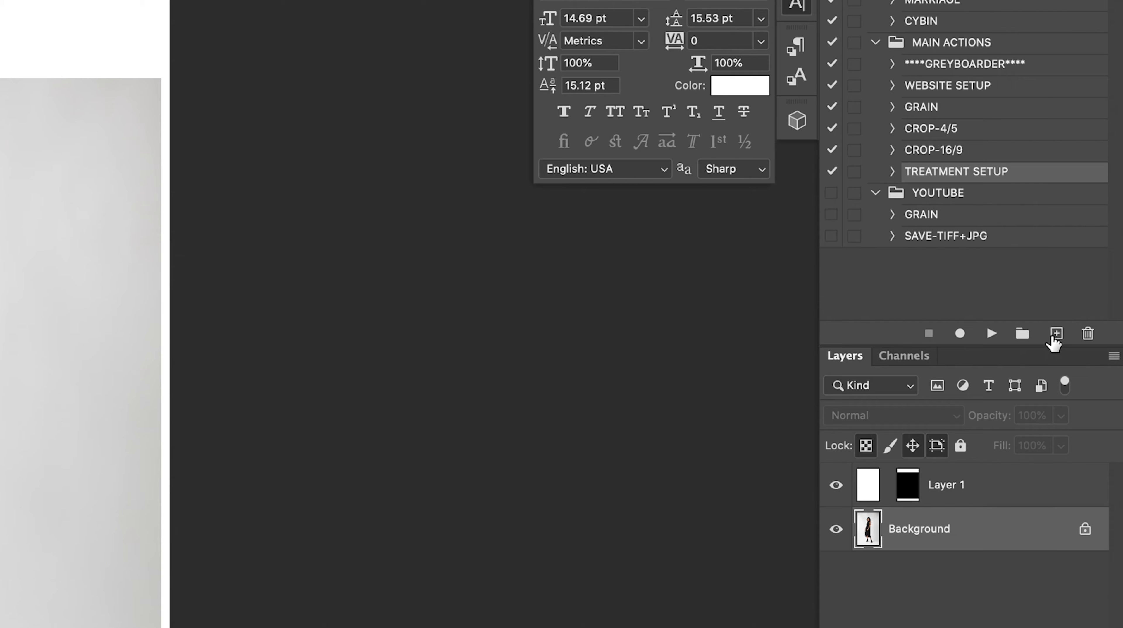
Create a new action named ACTION in the MAIN ACTIONS set and start recording it.
{"action": "left_click", "coordinate": [1055, 334]}
{"action": "type", "text": "ACTION"}
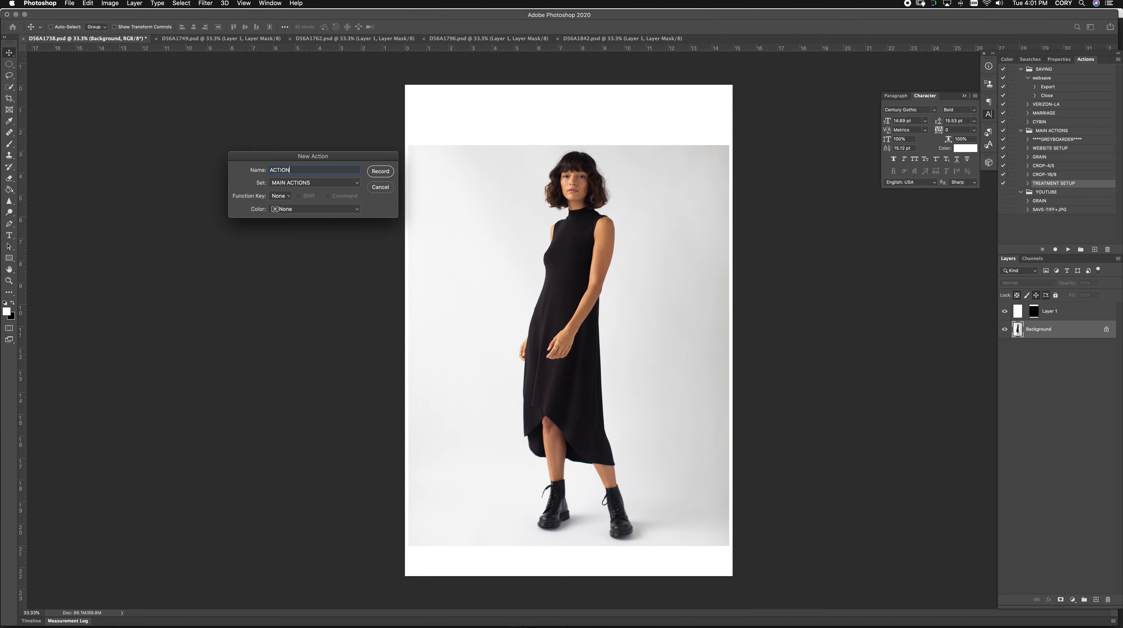
{"action": "key", "text": "Return"}
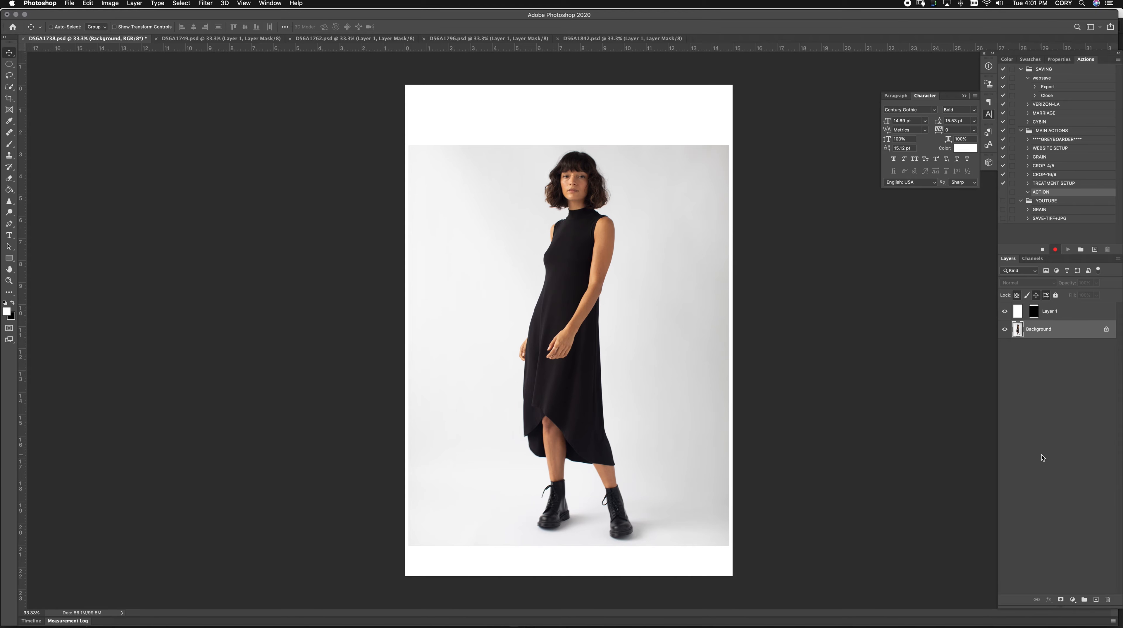
Add a blank layer above Background, then a Soft Light layer named db filled with 50% gray.
{"action": "key", "text": "super+shift+n"}
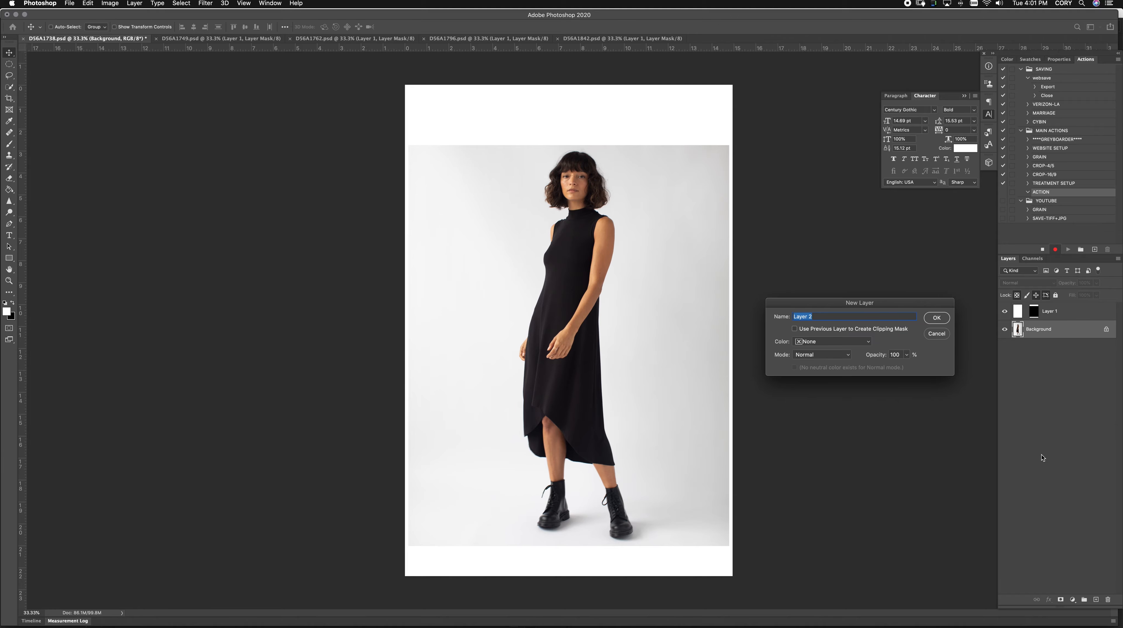
{"action": "left_click", "coordinate": [939, 318]}
{"action": "key", "text": "super+shift+n"}
{"action": "type", "text": "db"}
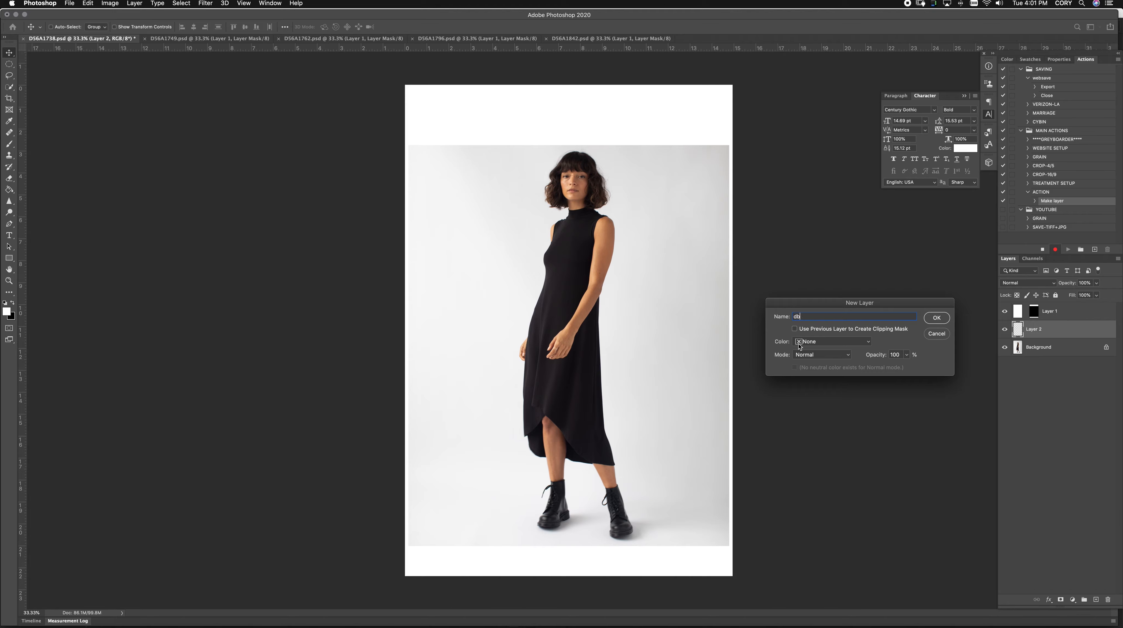
{"action": "left_click", "coordinate": [810, 343]}
{"action": "left_click", "coordinate": [872, 355]}
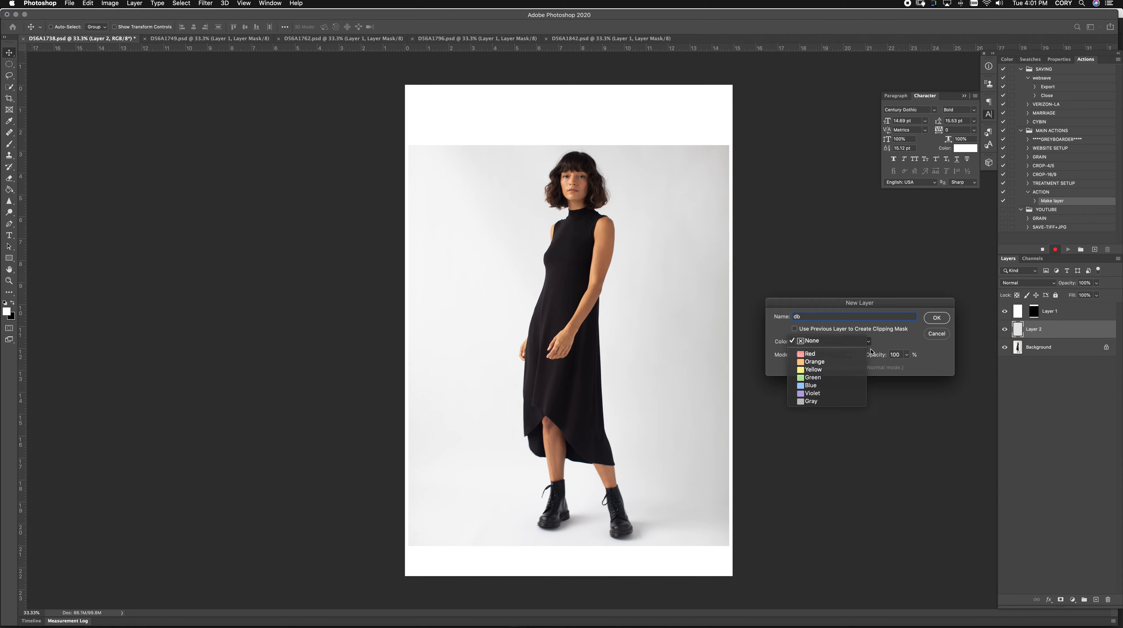
{"action": "left_click", "coordinate": [829, 354]}
{"action": "left_click", "coordinate": [808, 466]}
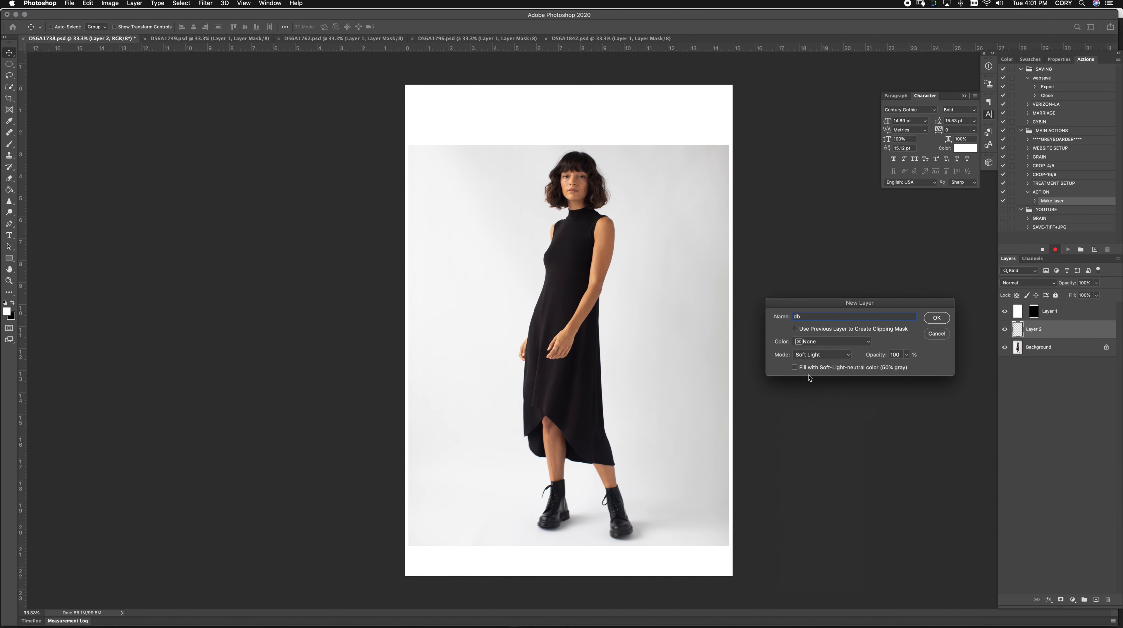
{"action": "left_click", "coordinate": [937, 318]}
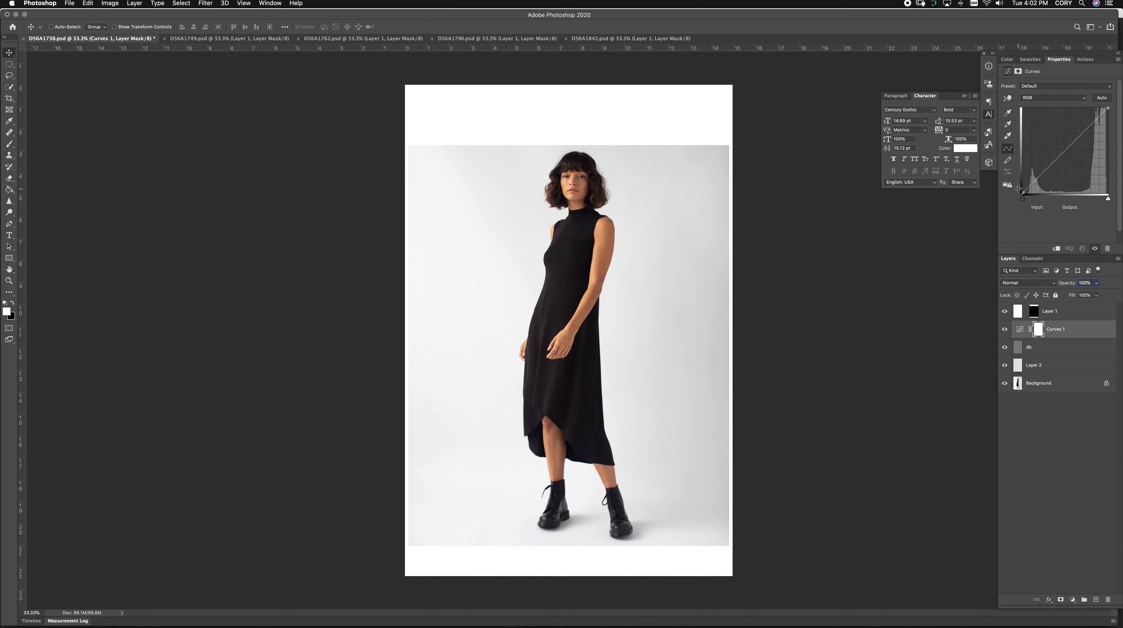
Add a brightening Curves layer (input 24, output 58) and a darkening one (input 221, output 177), inverting each mask to black.
{"action": "left_click_drag", "start_coordinate": [1037, 179], "coordinate": [1031, 173]}
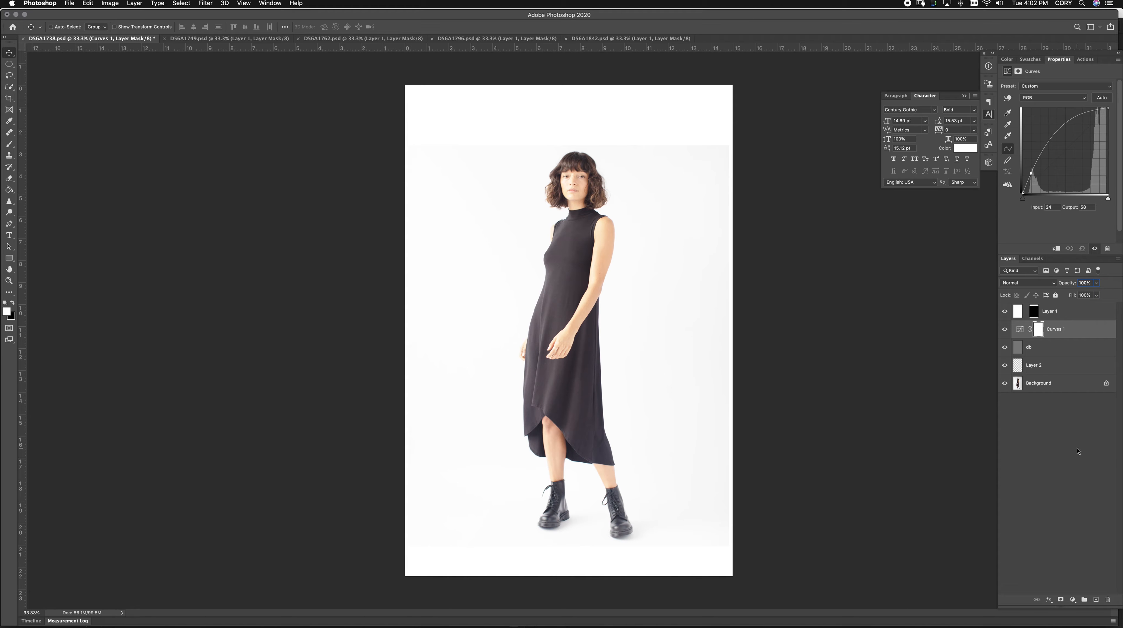
{"action": "key", "text": "super+i"}
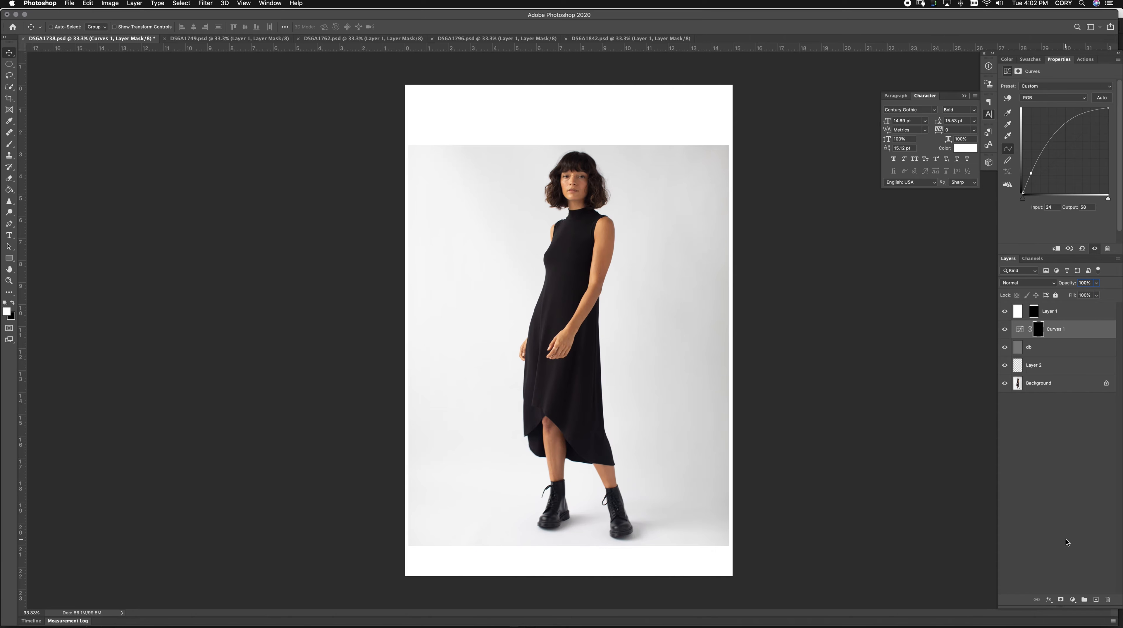
{"action": "left_click", "coordinate": [1072, 599]}
{"action": "left_click", "coordinate": [1068, 492]}
{"action": "left_click_drag", "start_coordinate": [1096, 120], "coordinate": [1098, 133]}
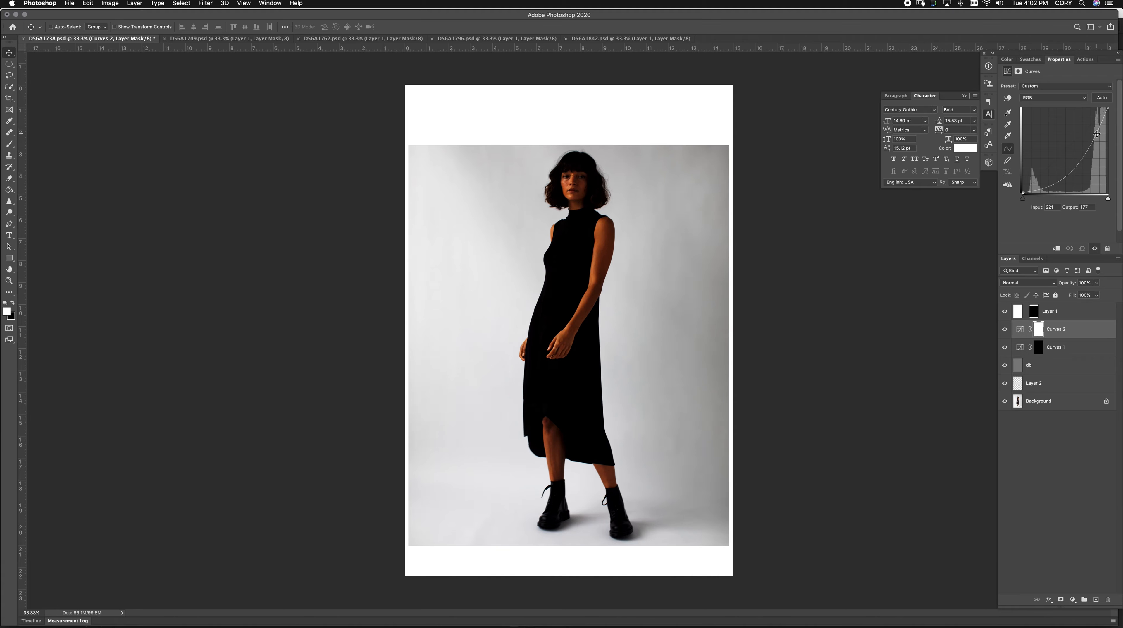
{"action": "key", "text": "super+i"}
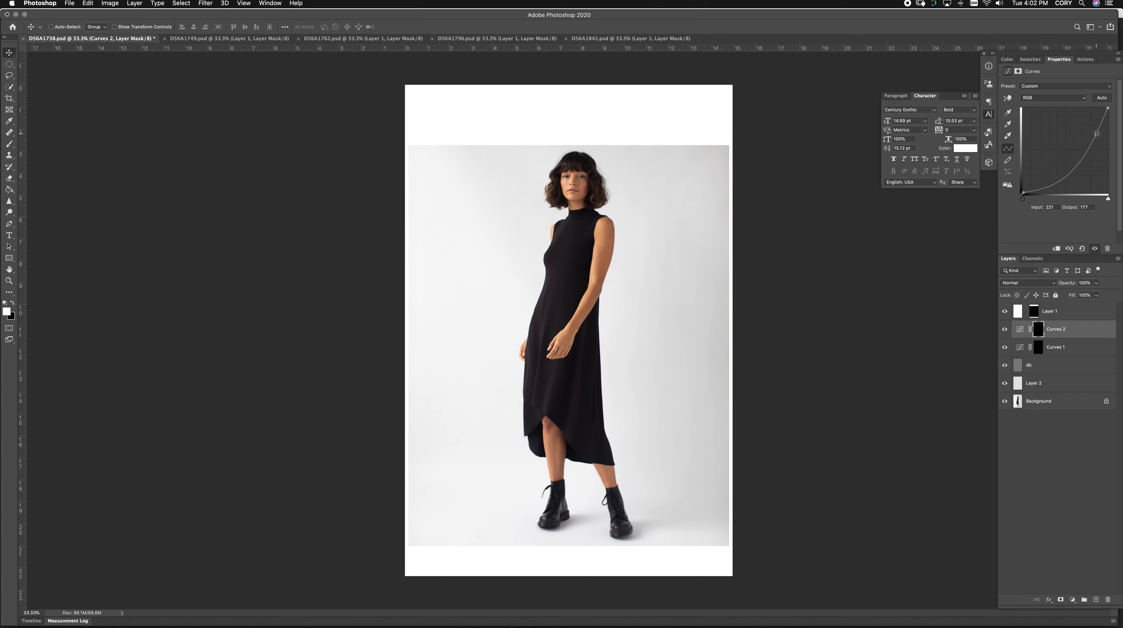
Add a Brightness/Contrast layer with contrast 100 and a Hue/Saturation layer with saturation -30.
{"action": "left_click", "coordinate": [1073, 599]}
{"action": "left_click", "coordinate": [1084, 477]}
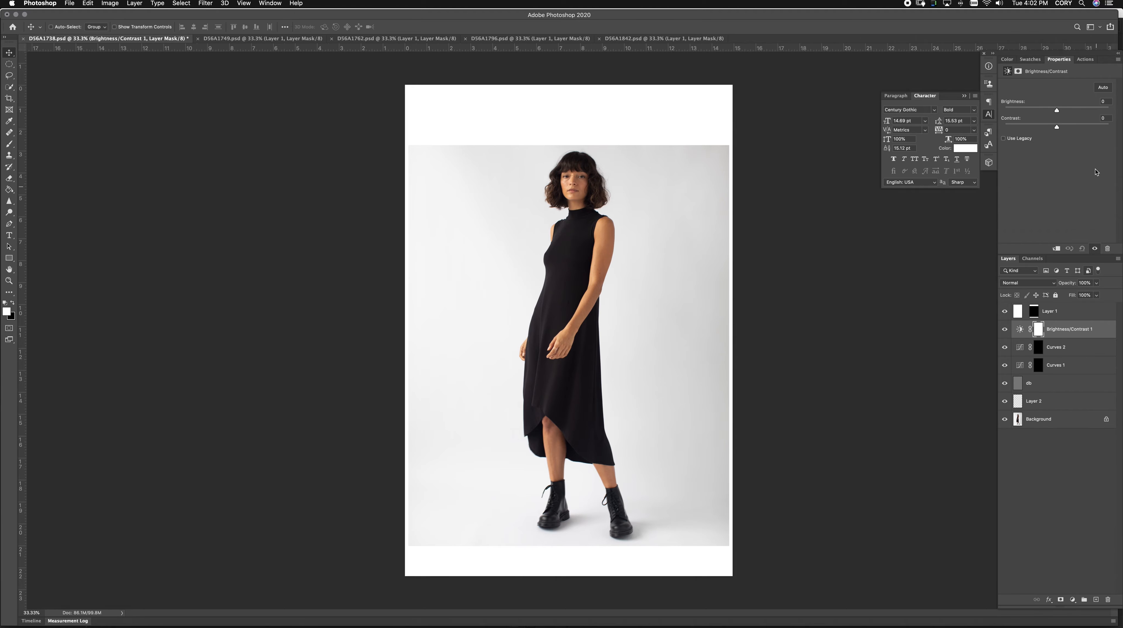
{"action": "left_click_drag", "start_coordinate": [1100, 126], "coordinate": [1109, 127]}
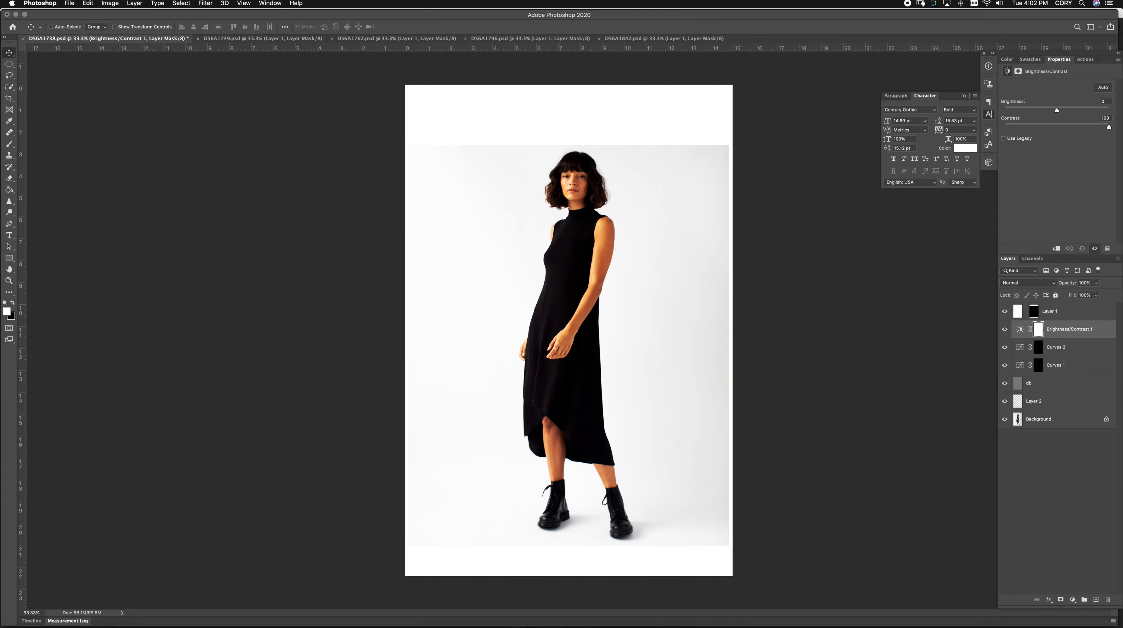
{"action": "left_click", "coordinate": [1072, 599]}
{"action": "left_click", "coordinate": [1072, 520]}
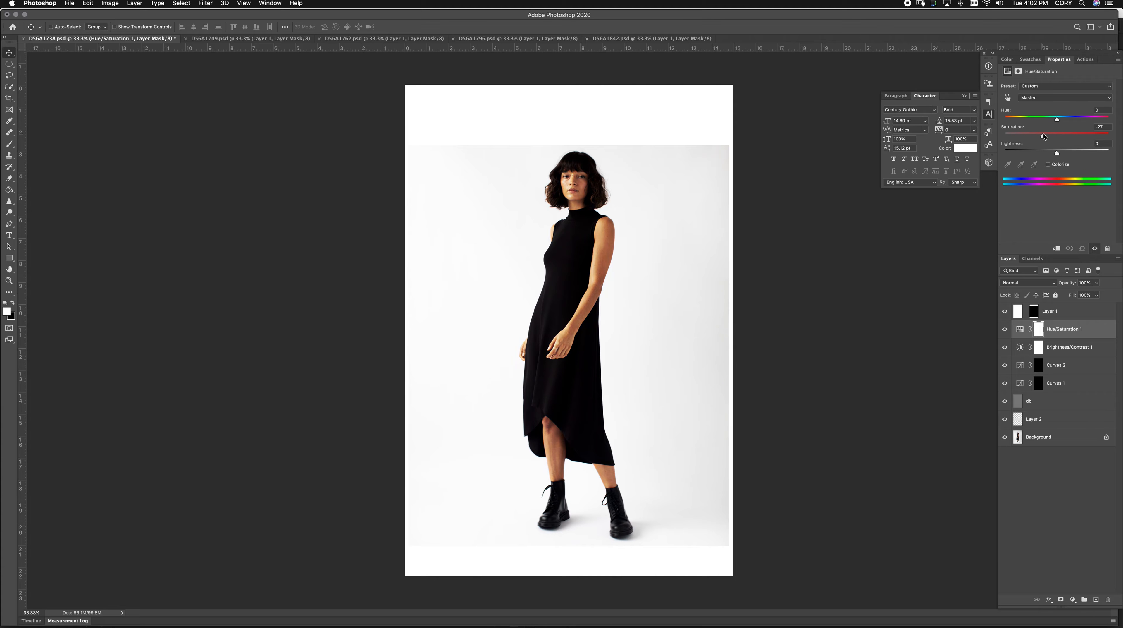
Add a Curves layer lifting the midtones from input 117 to output 133, plus another Curves layer with its highlight end point slightly adjusted.
{"action": "left_click", "coordinate": [1073, 599]}
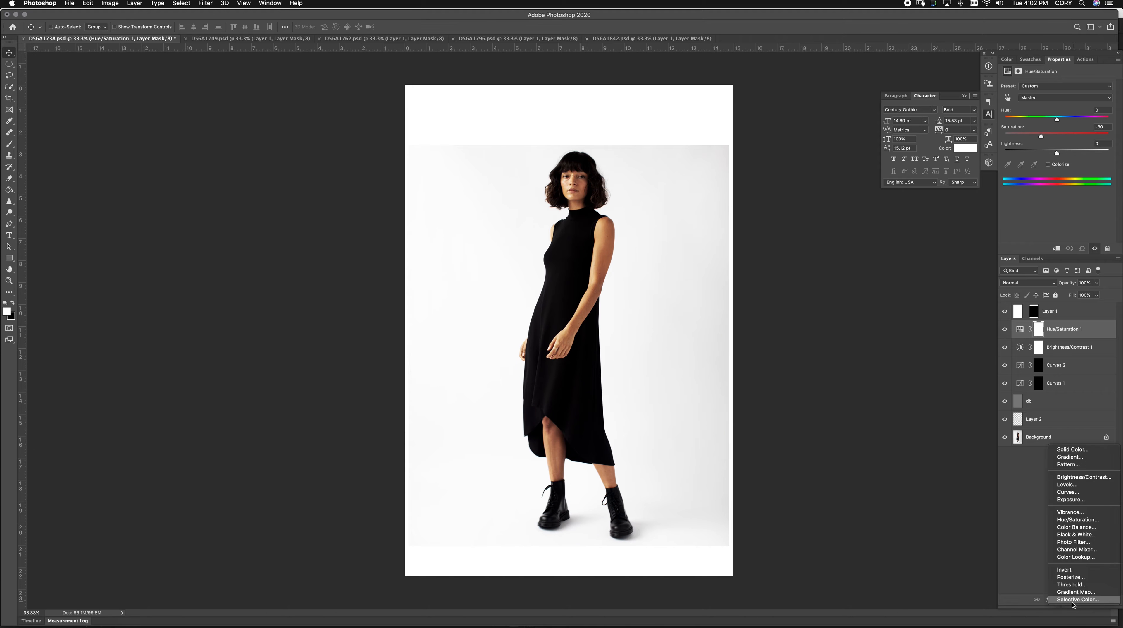
{"action": "left_click", "coordinate": [1073, 490]}
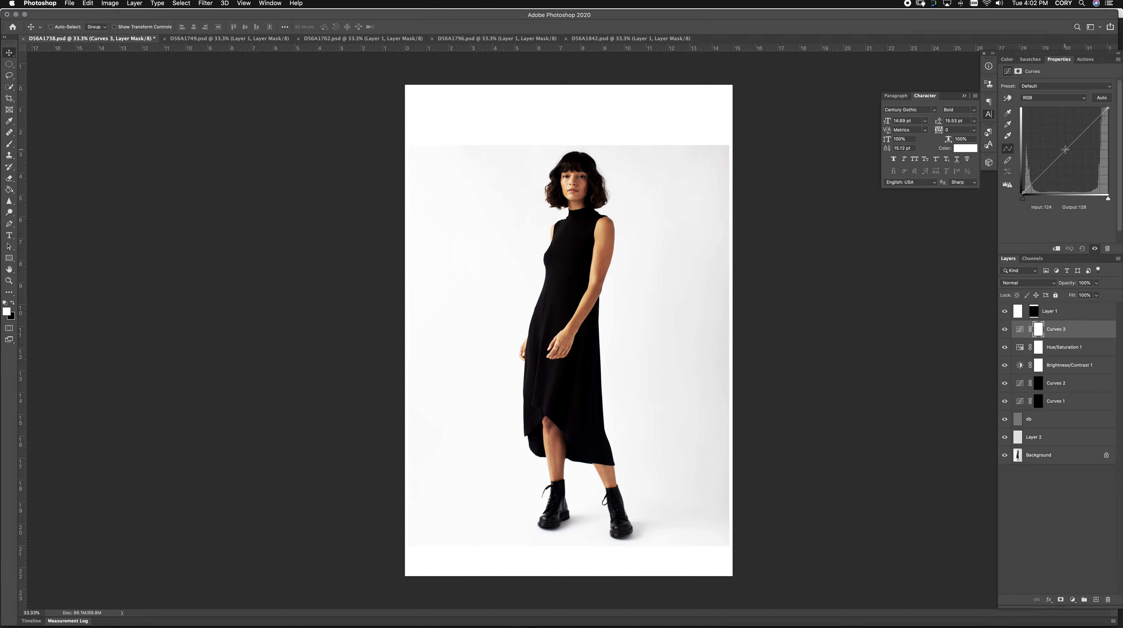
{"action": "left_click_drag", "start_coordinate": [1060, 154], "coordinate": [1062, 148]}
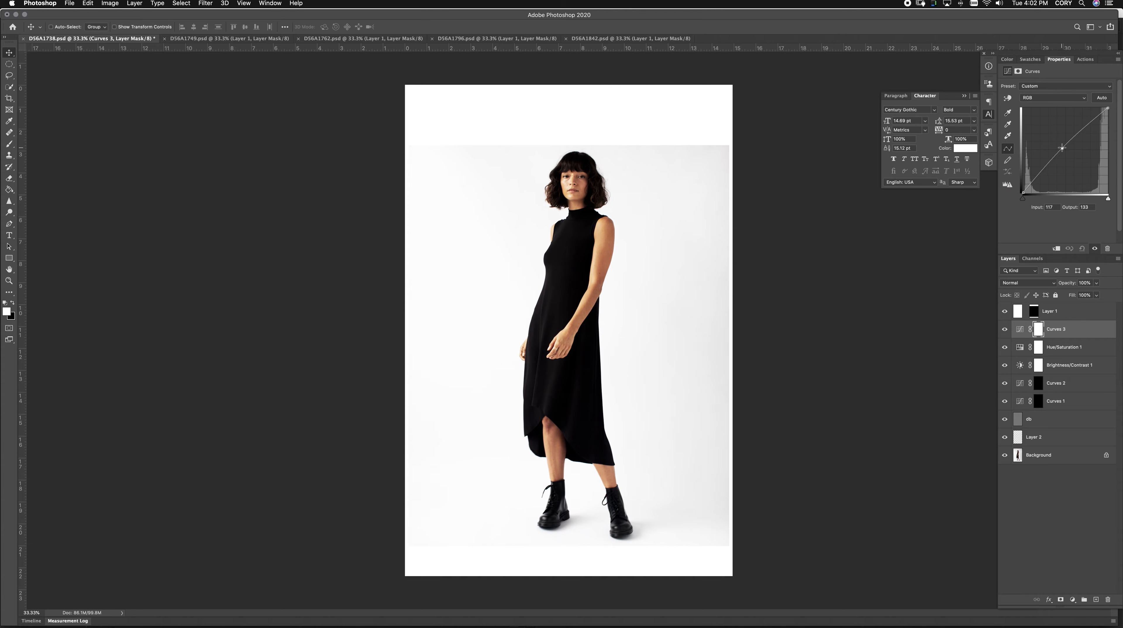
{"action": "left_click", "coordinate": [1073, 599]}
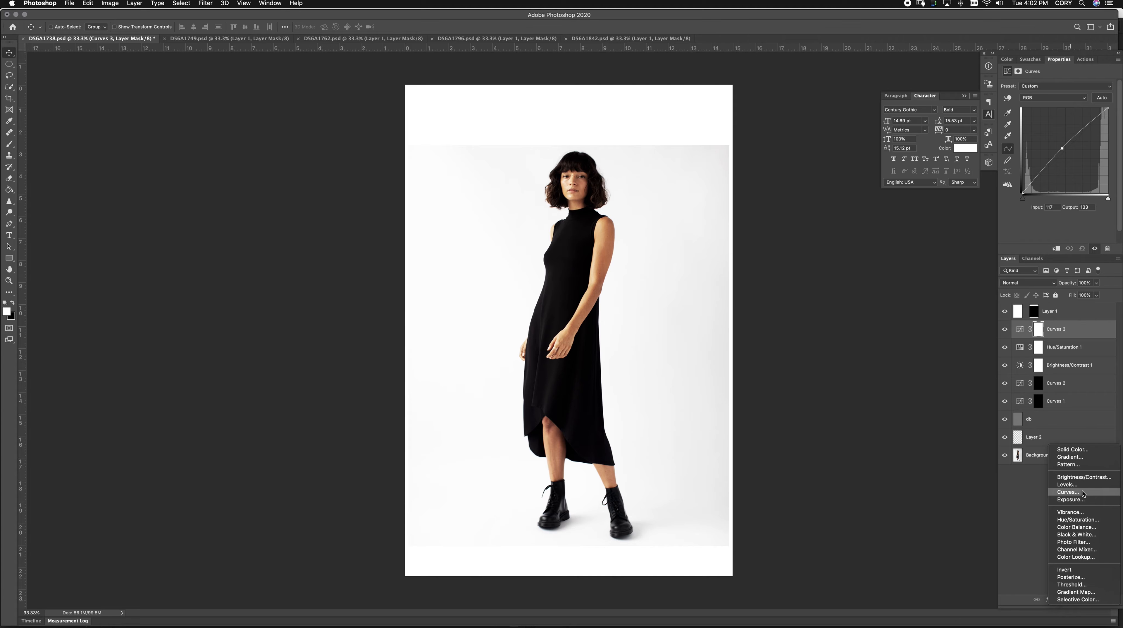
{"action": "left_click", "coordinate": [1068, 491]}
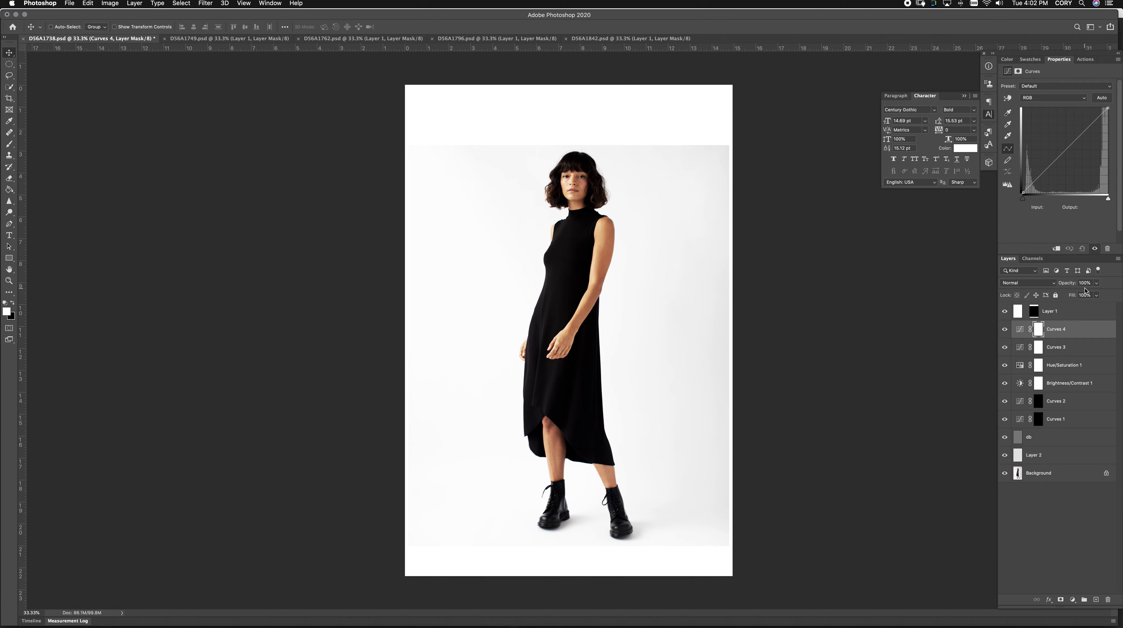
{"action": "left_click_drag", "start_coordinate": [1108, 109], "coordinate": [1109, 110]}
Stop recording ACTION and collapse its list of recorded commands.
{"action": "left_click", "coordinate": [1086, 59]}
{"action": "left_click", "coordinate": [1043, 249]}
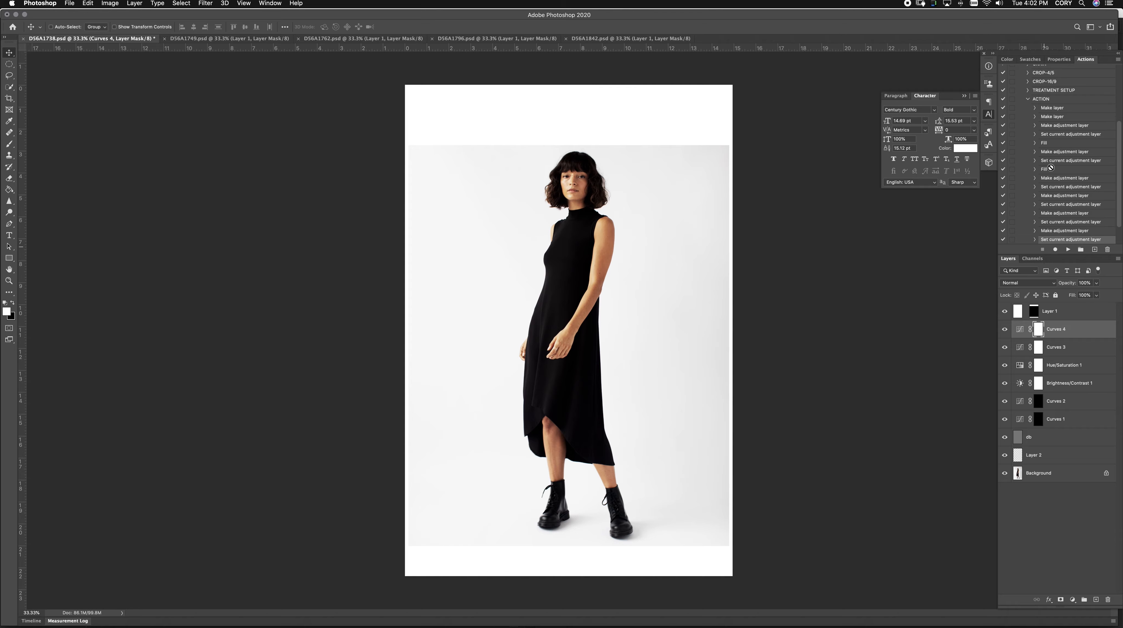
{"action": "left_click", "coordinate": [1028, 98]}
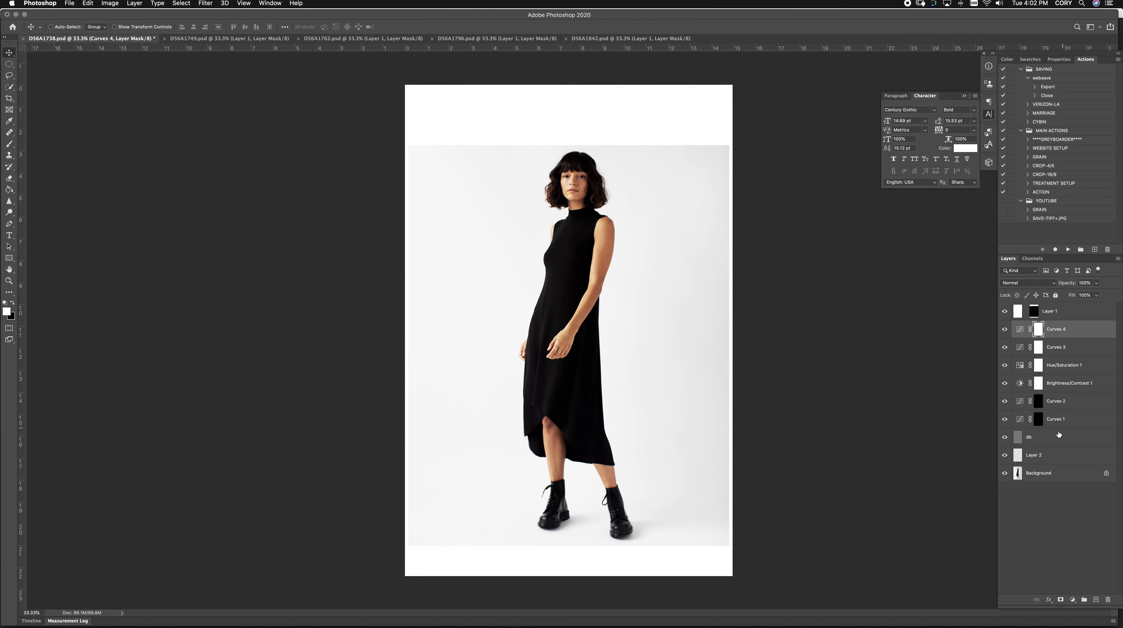
Delete the recorded layers between Background and the crop frame in D56A1738.psd and rebuild them by playing ACTION.
{"action": "left_click", "coordinate": [1071, 458], "text": "shift"}
{"action": "key", "text": "BackSpace"}
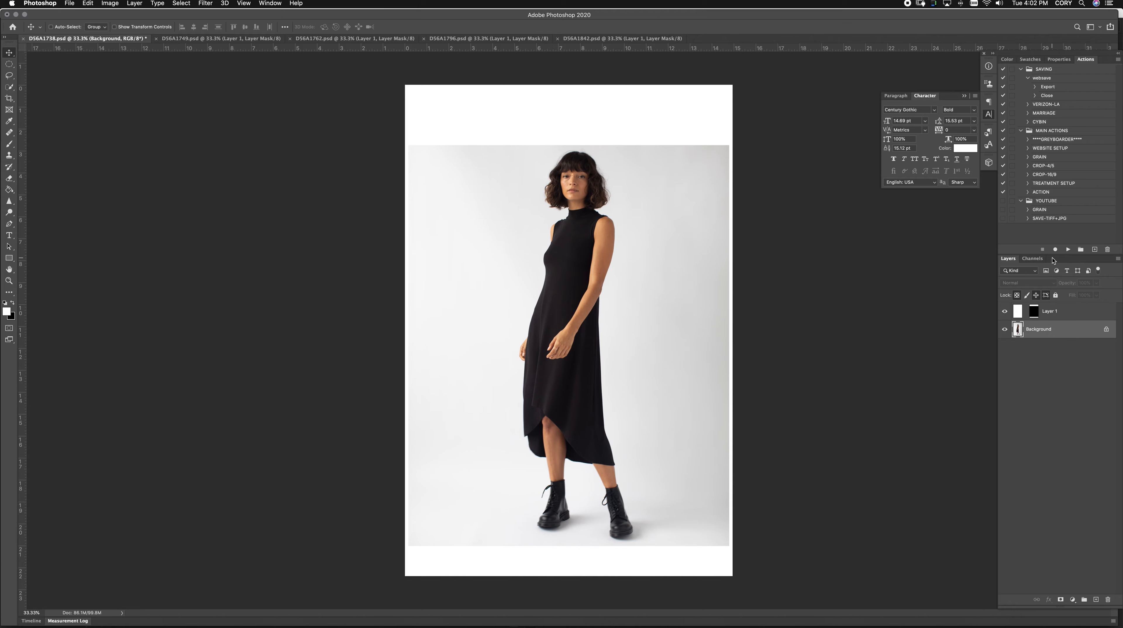
{"action": "left_click", "coordinate": [1042, 192]}
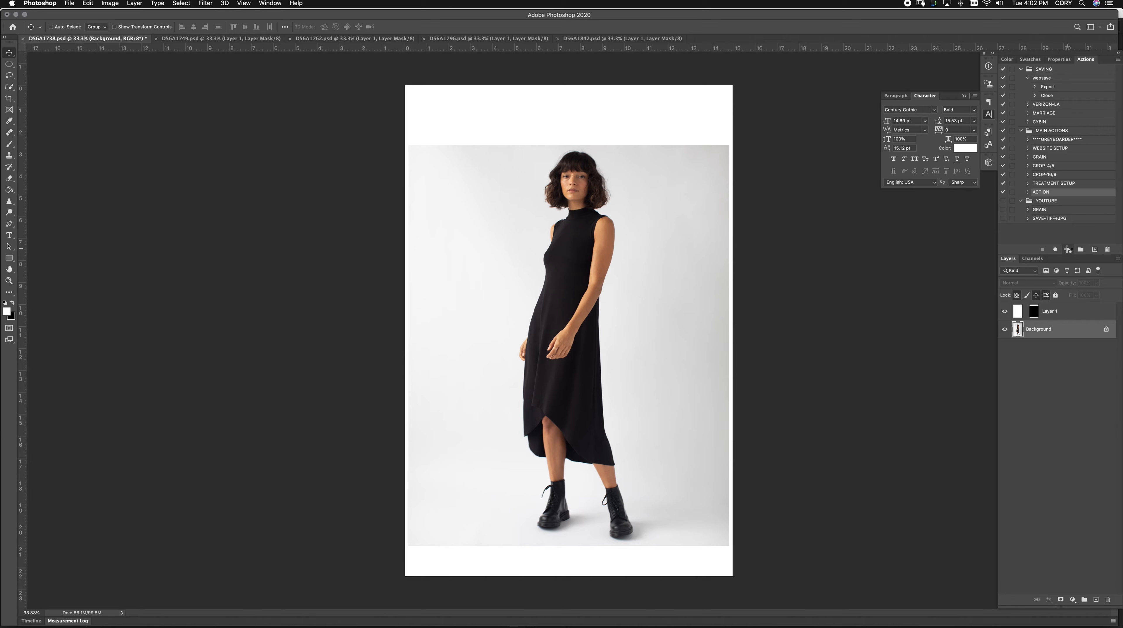
{"action": "left_click", "coordinate": [1068, 249]}
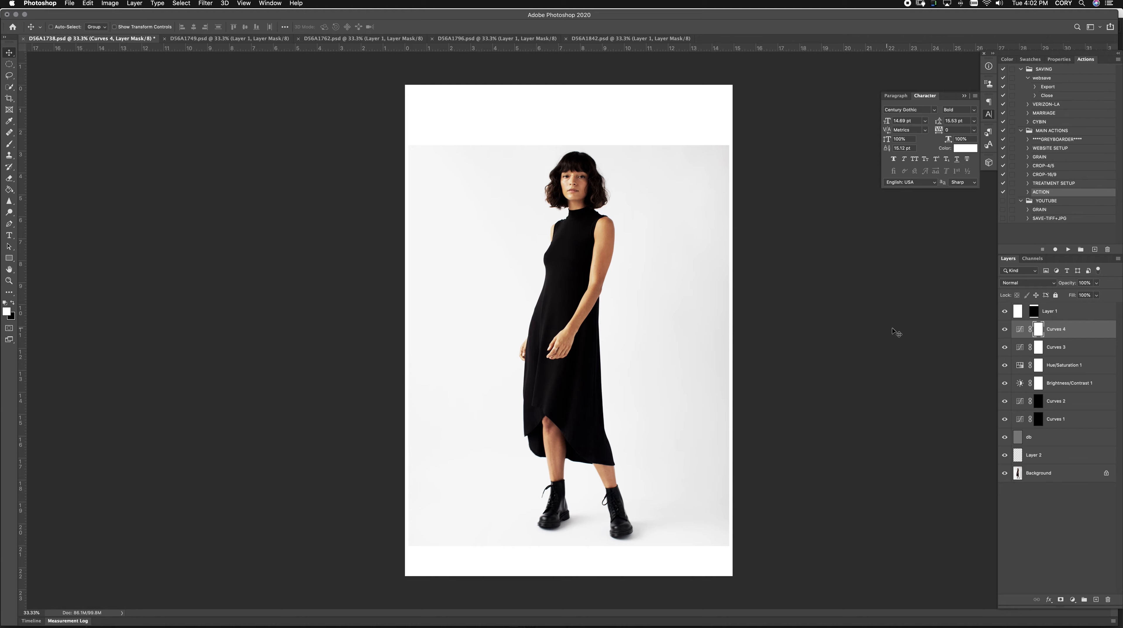
Run ACTION on D56A1749.psd, and on the Background layer of D56A1762.psd.
{"action": "left_click", "coordinate": [224, 38]}
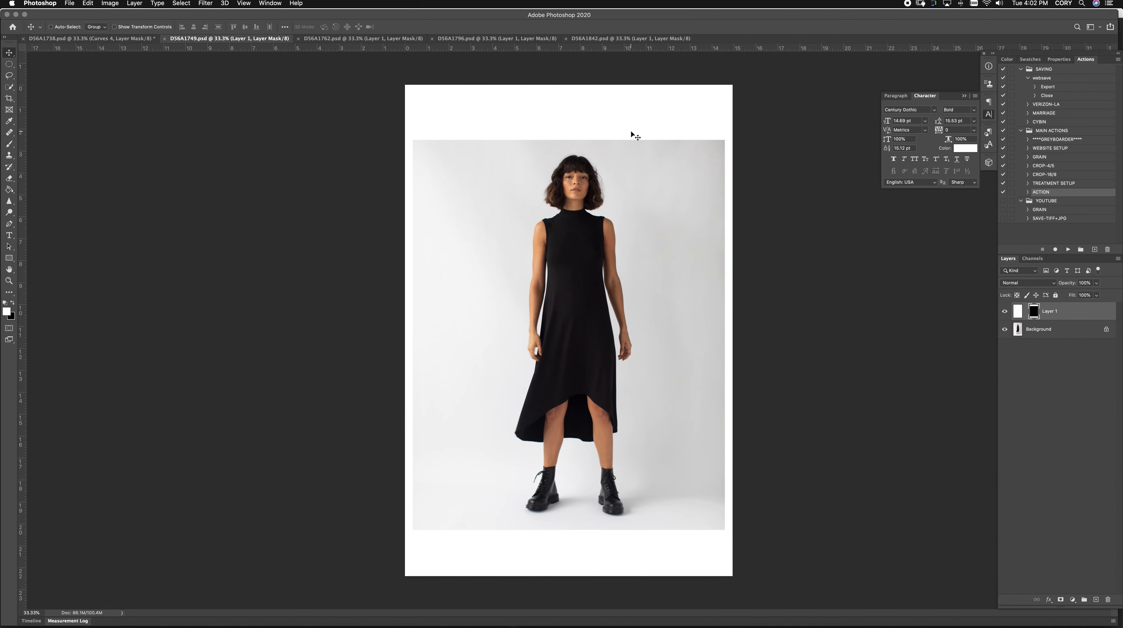
{"action": "left_click", "coordinate": [1069, 249]}
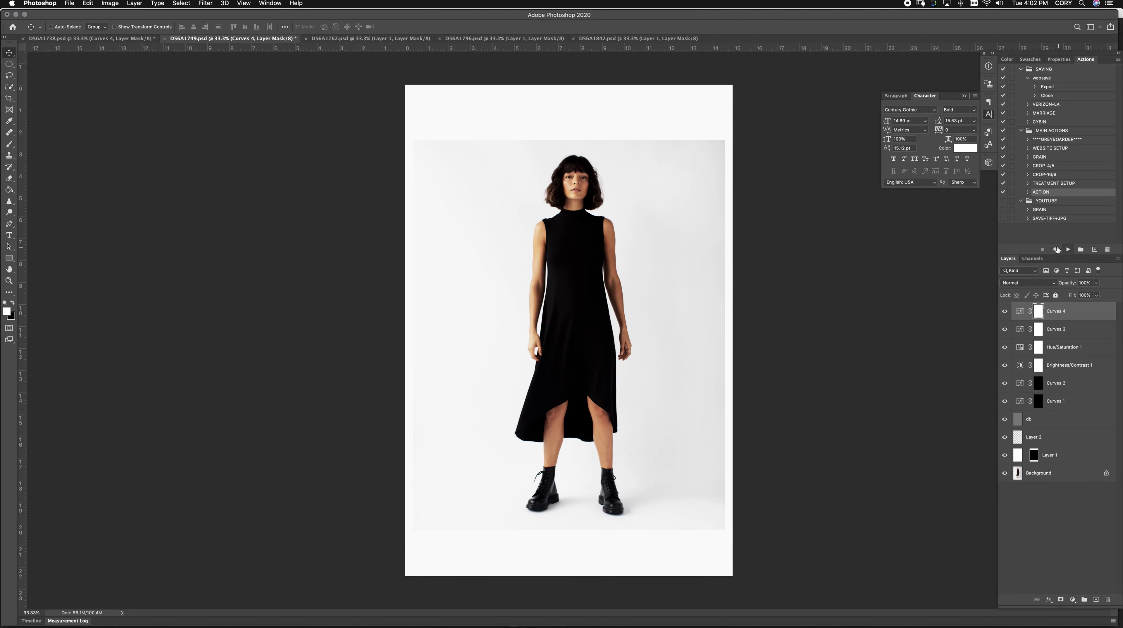
{"action": "left_click", "coordinate": [386, 38]}
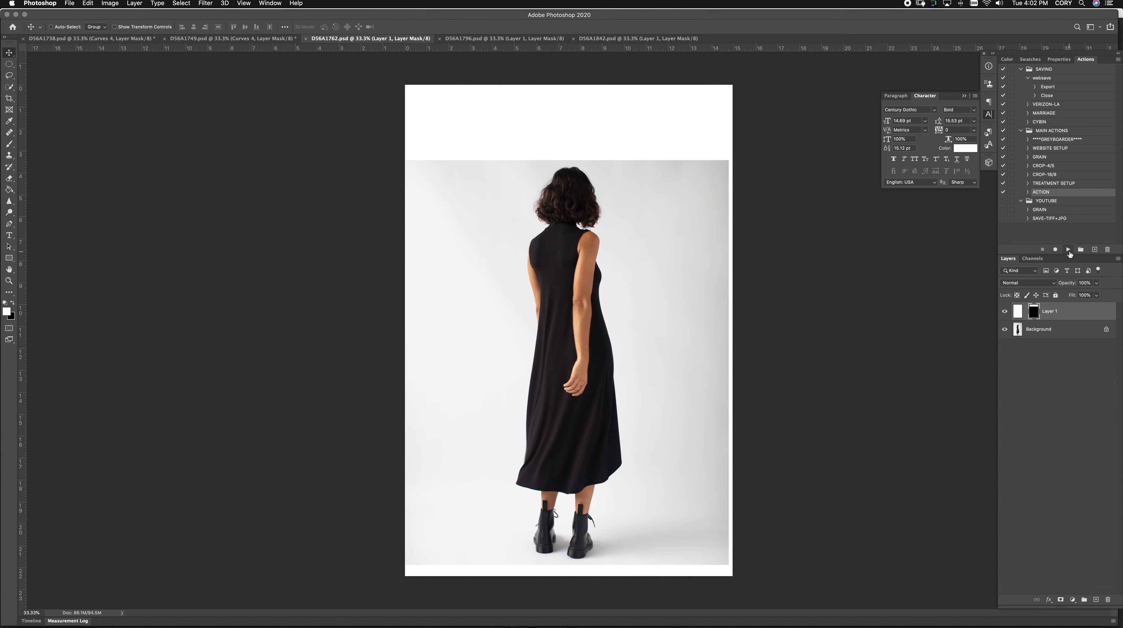
{"action": "left_click", "coordinate": [1063, 334]}
{"action": "left_click", "coordinate": [1069, 249]}
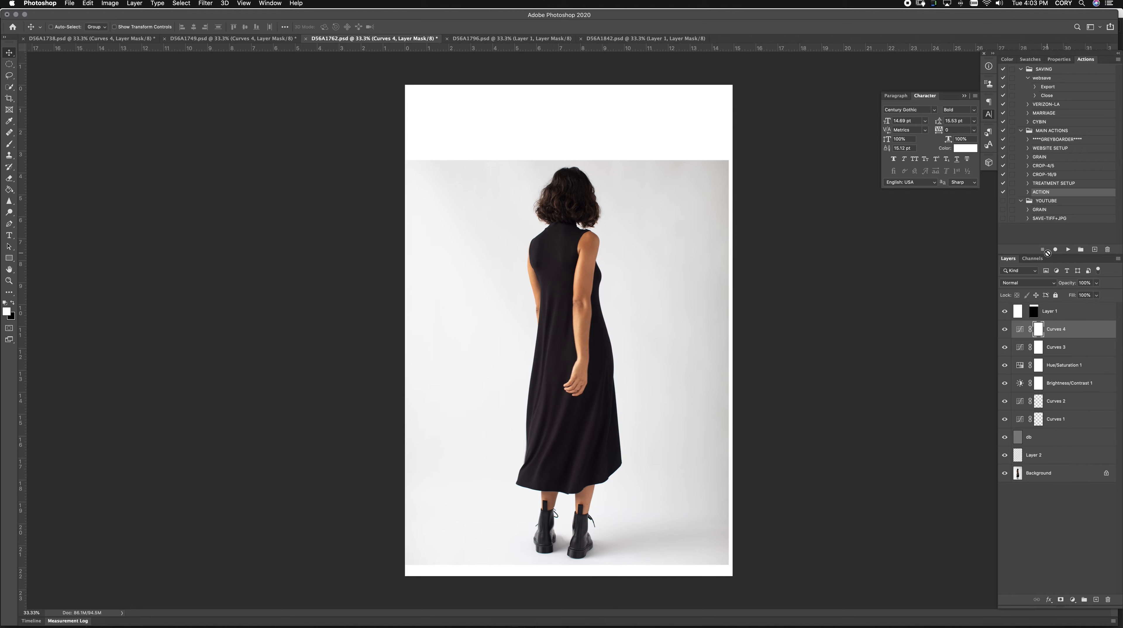
Run ACTION on the Background layers of D56A1796.psd and D56A1842.psd.
{"action": "left_click", "coordinate": [508, 39]}
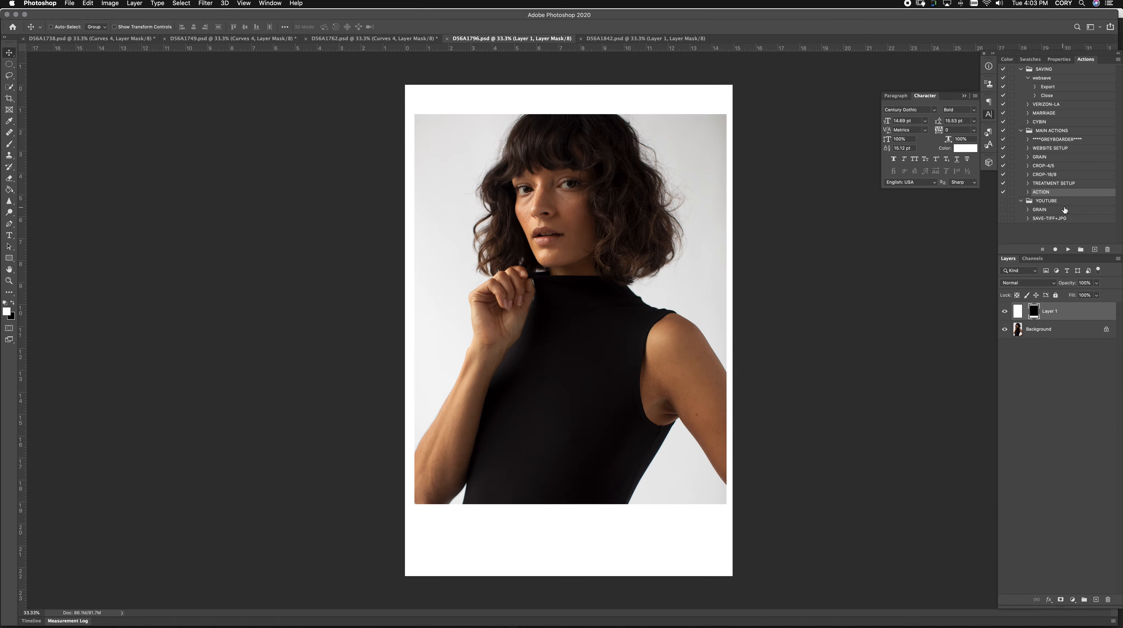
{"action": "left_click", "coordinate": [1061, 329]}
{"action": "left_click", "coordinate": [1068, 249]}
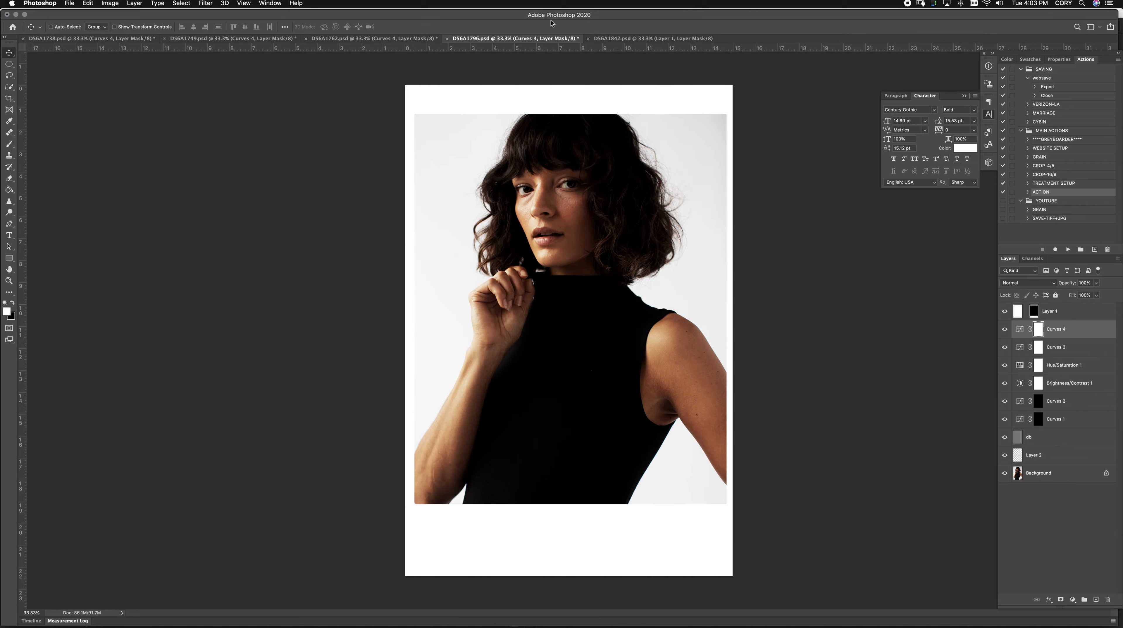
{"action": "left_click", "coordinate": [651, 39]}
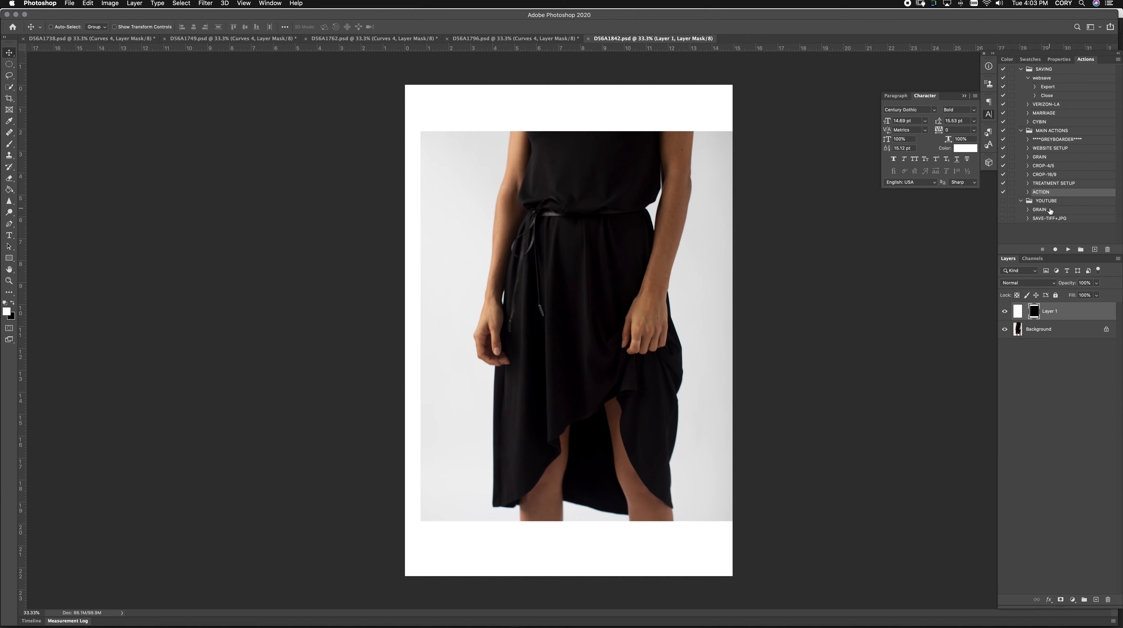
{"action": "left_click", "coordinate": [1055, 329]}
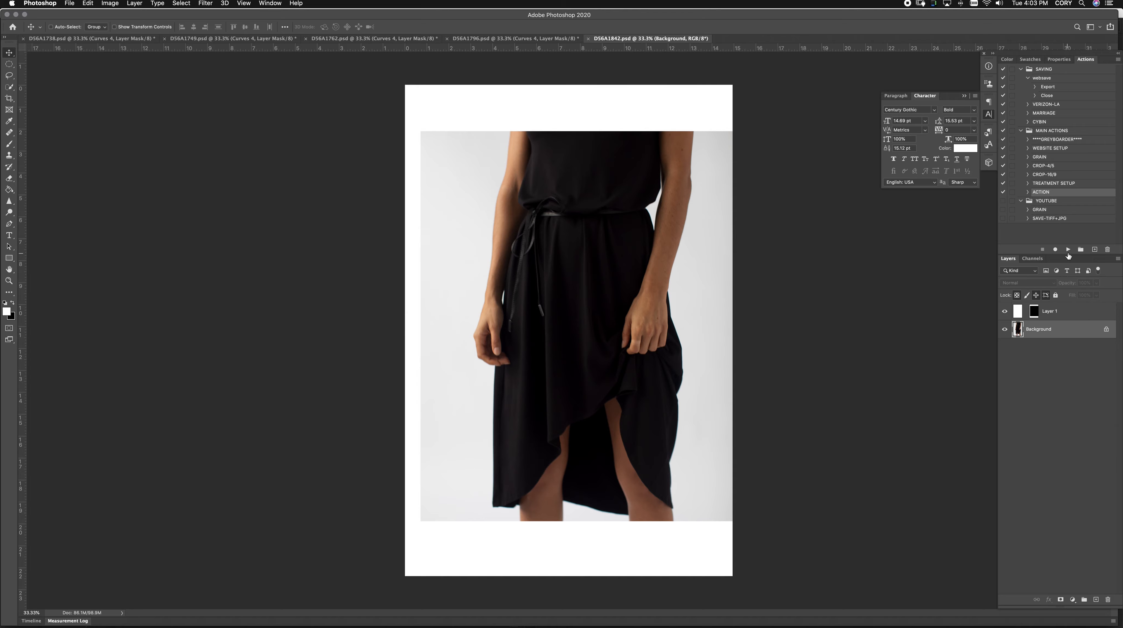
{"action": "left_click", "coordinate": [1069, 249]}
Duplicate Layer 2 in D56A1738.psd and get a close view of the model's upper body for retouching.
{"action": "left_click", "coordinate": [90, 38]}
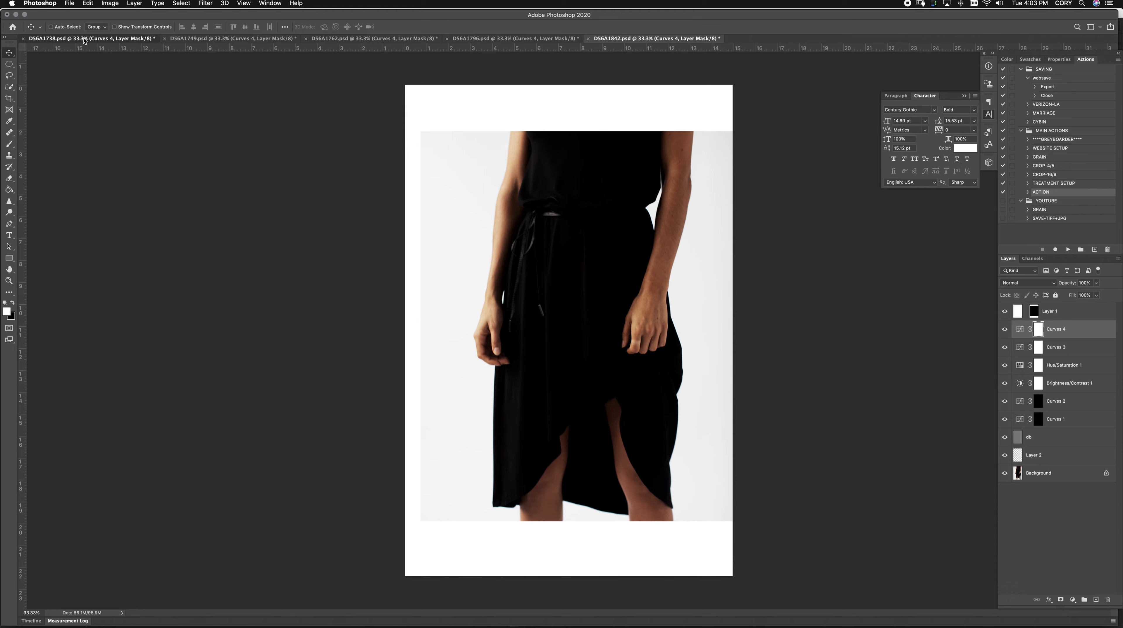
{"action": "left_click", "coordinate": [1041, 454]}
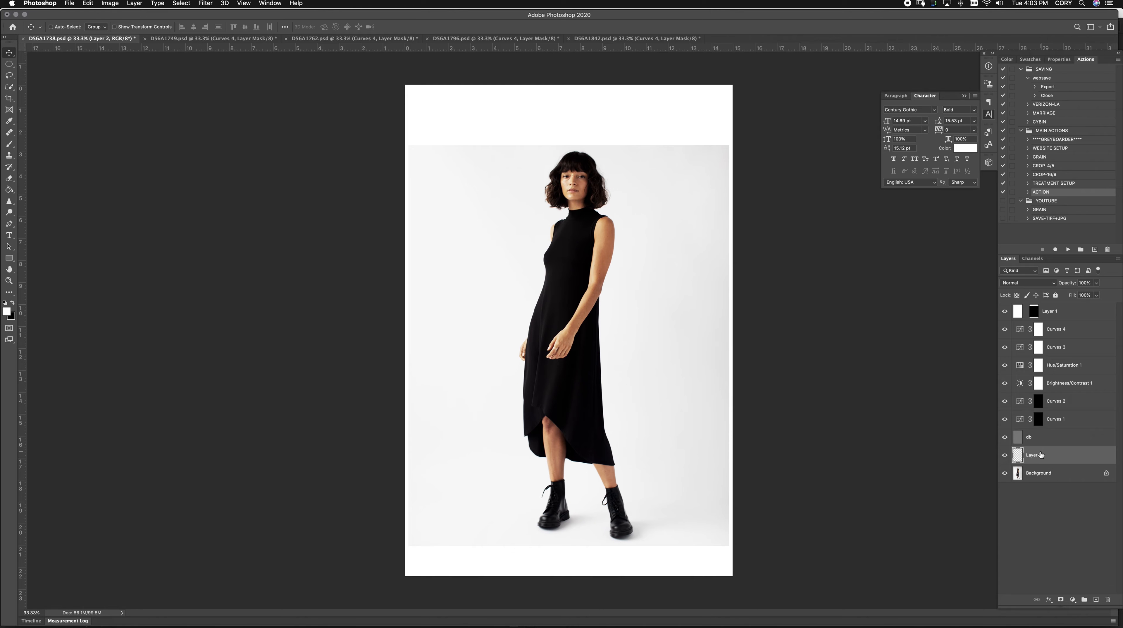
{"action": "key", "text": "super+plus"}
{"action": "key", "text": "super+plus"}
{"action": "key", "text": "super+plus"}
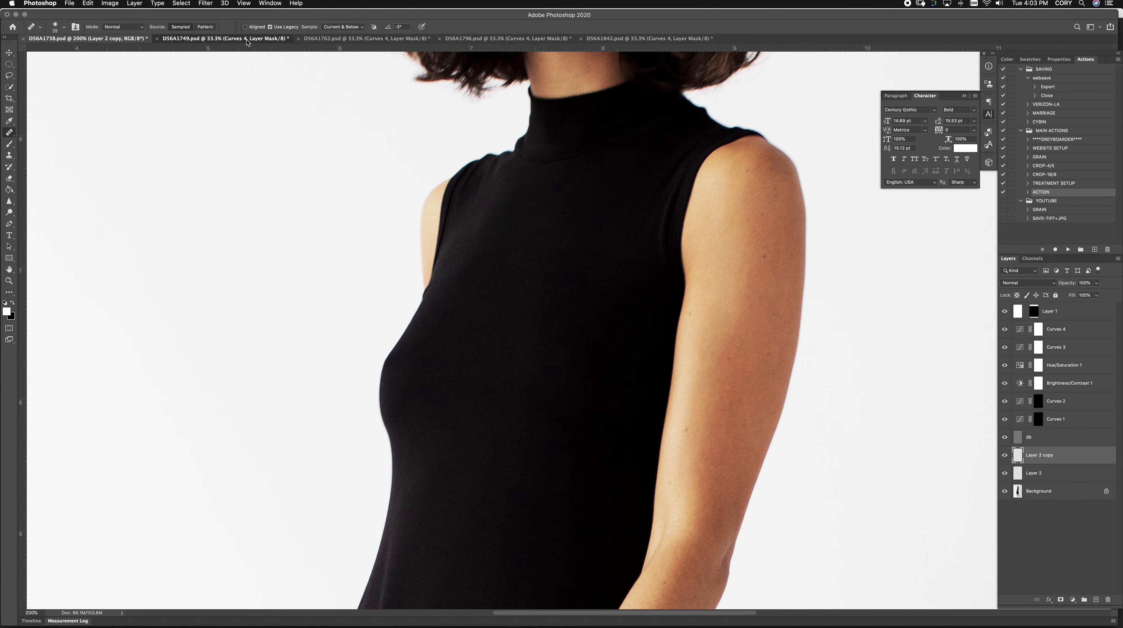
In D56A1749.psd, move the Layer 1 crop frame above the other layers and heal blemishes on the model's face on Layer 2.
{"action": "left_click", "coordinate": [246, 39]}
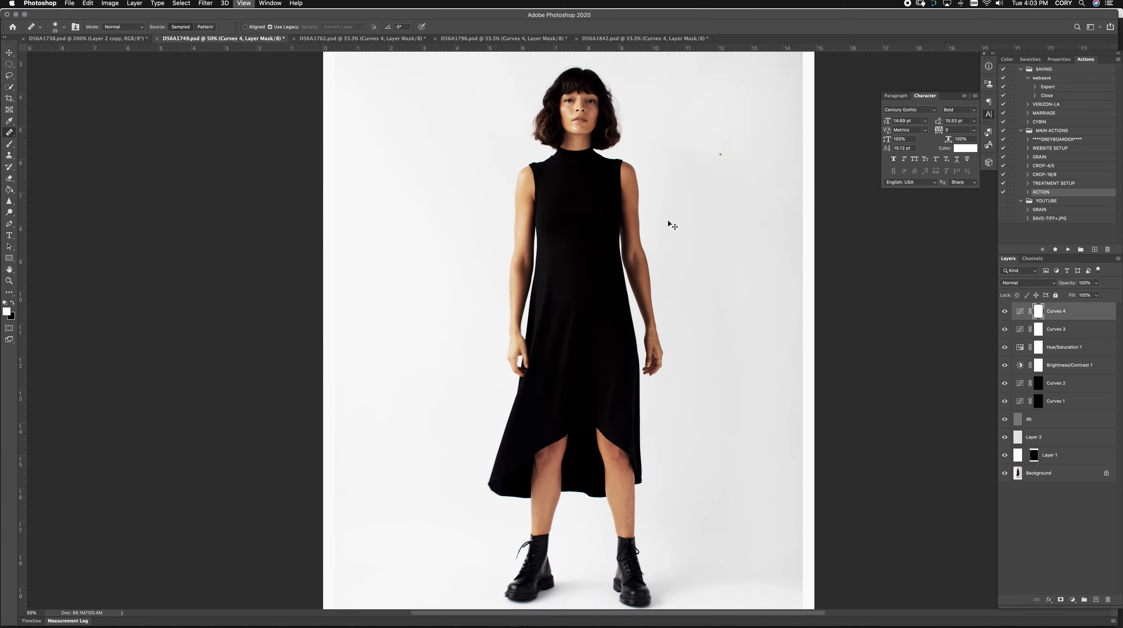
{"action": "key", "text": "super+plus"}
{"action": "key", "text": "super+plus"}
{"action": "key", "text": "super+plus"}
{"action": "key", "text": "super+plus"}
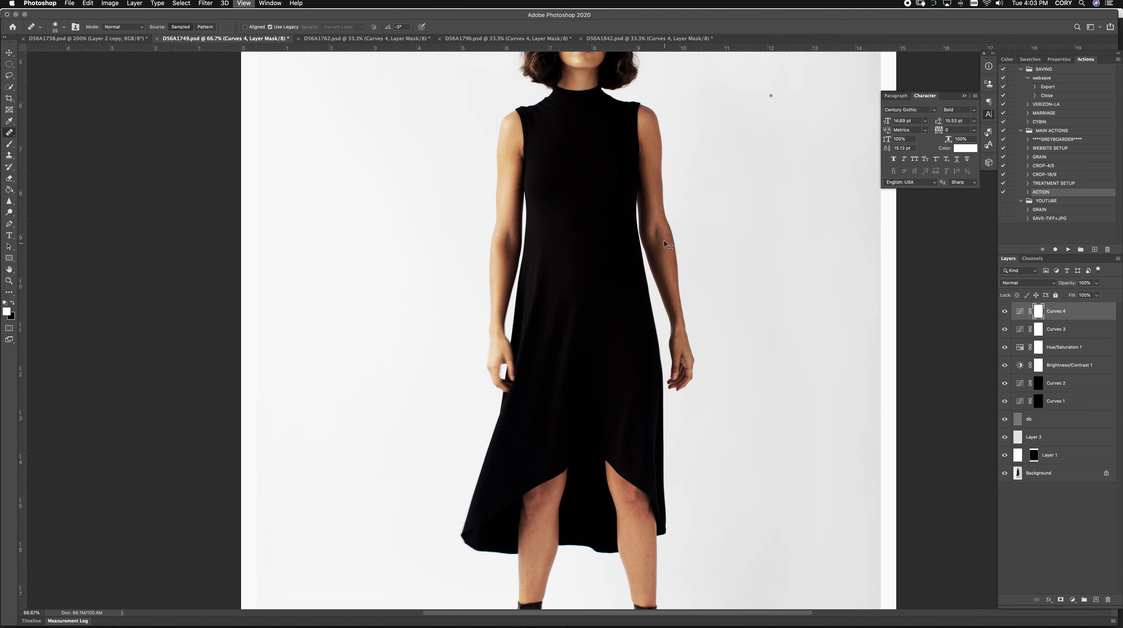
{"action": "left_click", "coordinate": [435, 144]}
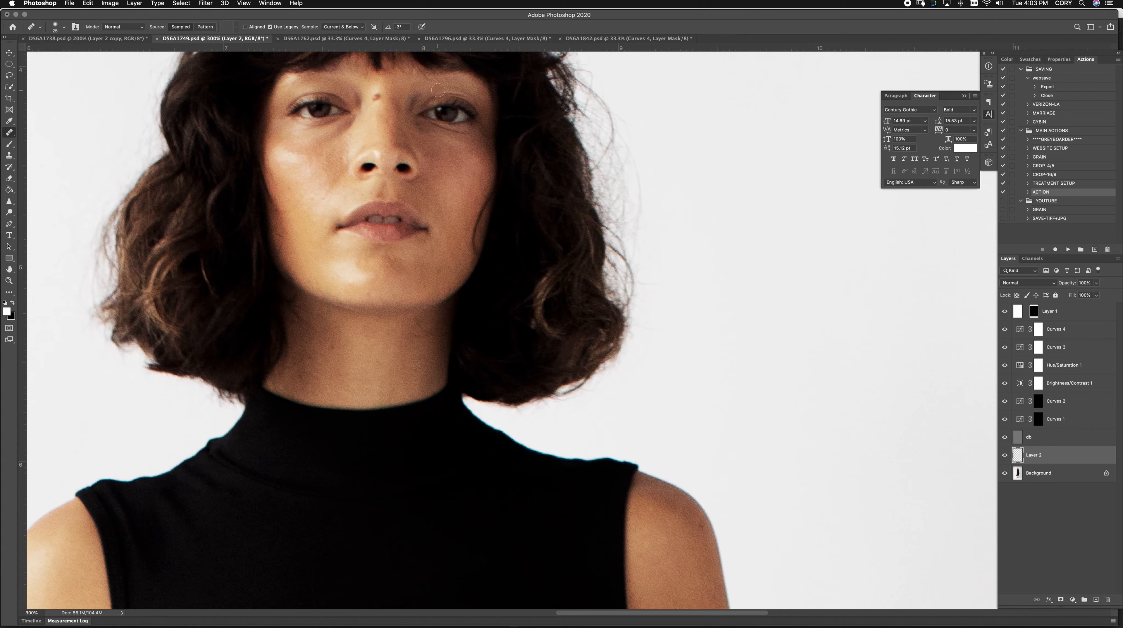
Heal spots on the model's arm on Layer 2 of D56A1762.psd.
{"action": "left_click", "coordinate": [348, 38]}
{"action": "left_click", "coordinate": [1034, 456]}
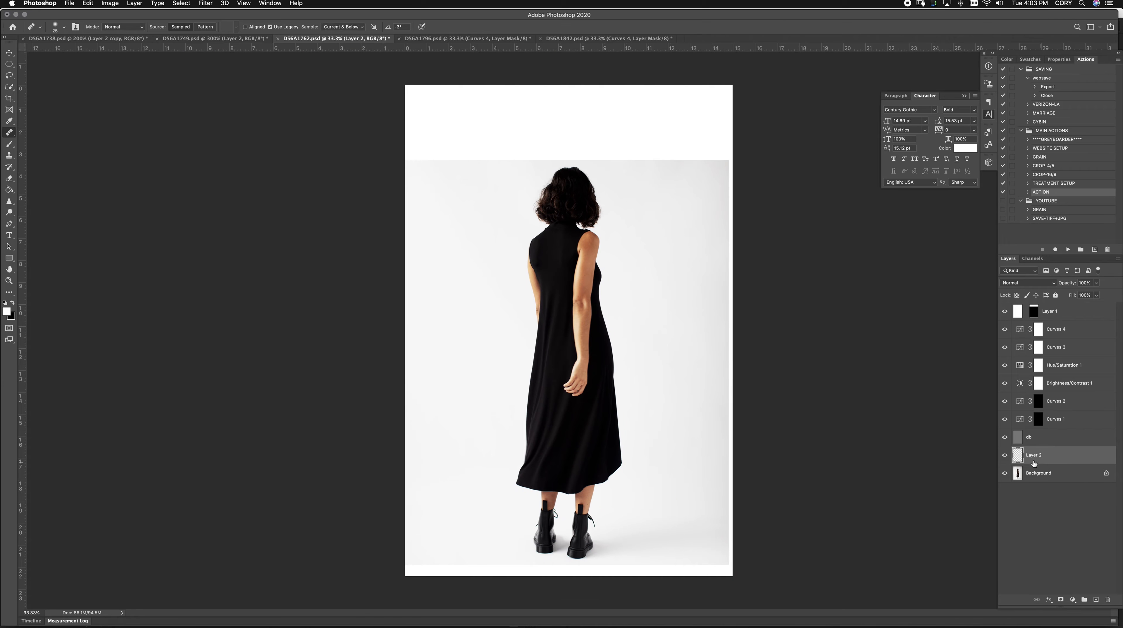
{"action": "key", "text": "super+plus"}
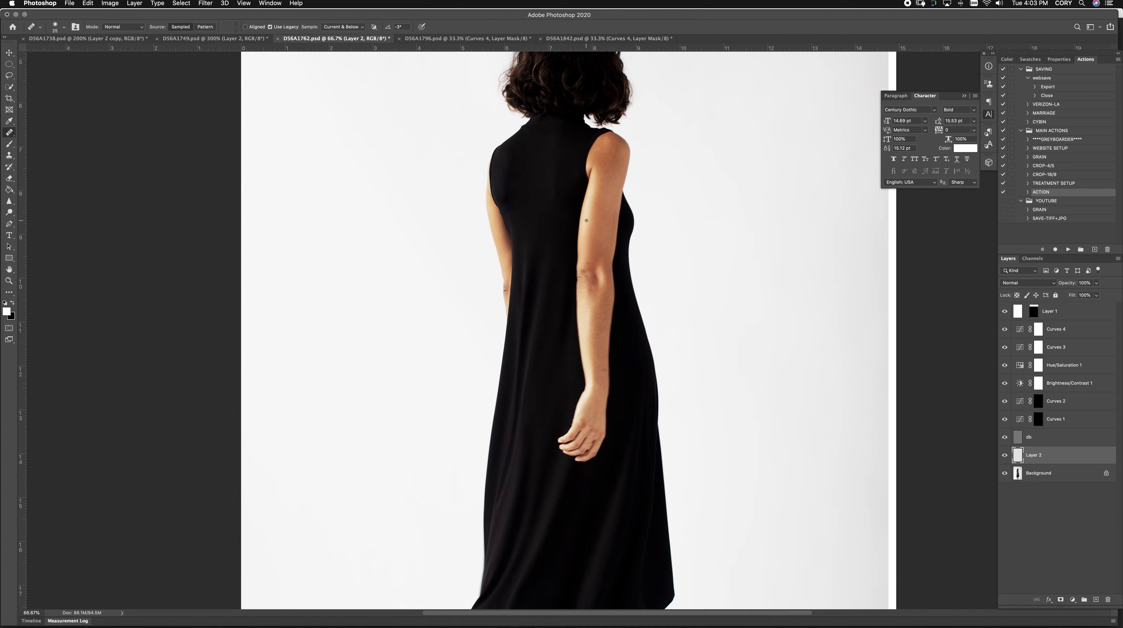
Dodge and burn the model's face on the db layer of D56A1738.psd at 9% exposure in the midtones.
{"action": "left_click", "coordinate": [479, 38]}
{"action": "left_click", "coordinate": [593, 40]}
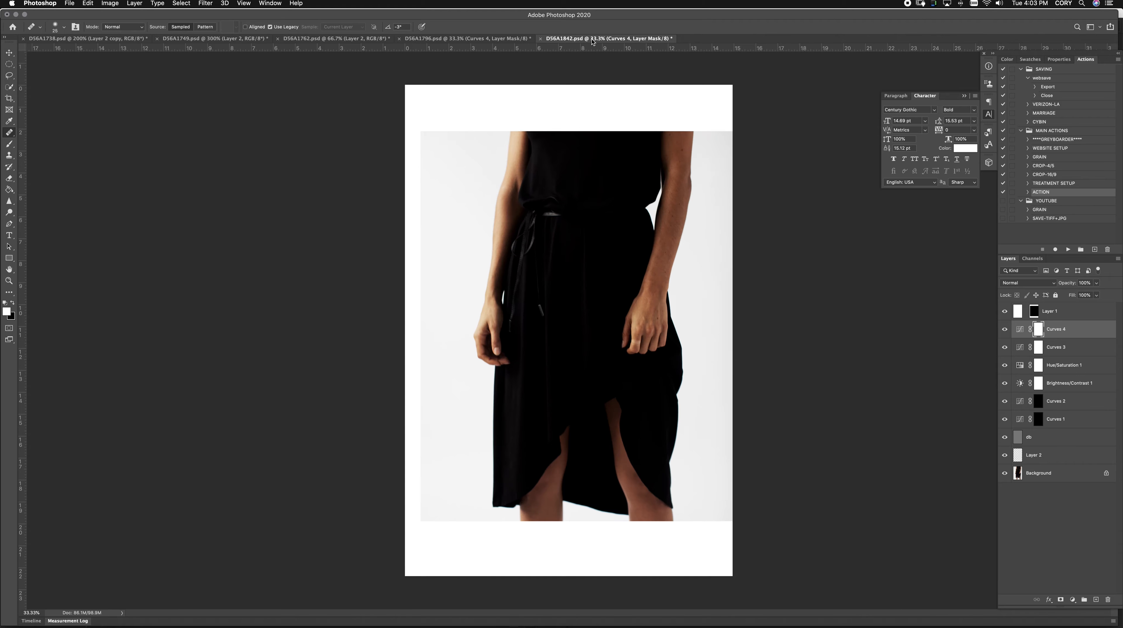
{"action": "left_click", "coordinate": [96, 38]}
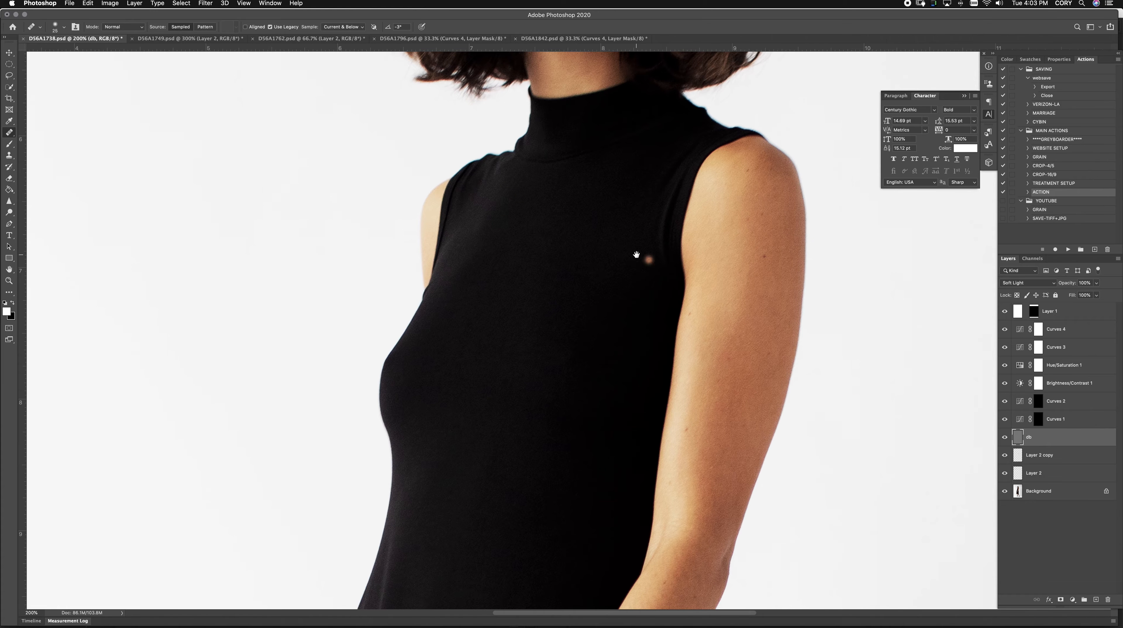
{"action": "left_click_drag", "start_coordinate": [646, 258], "coordinate": [645, 387]}
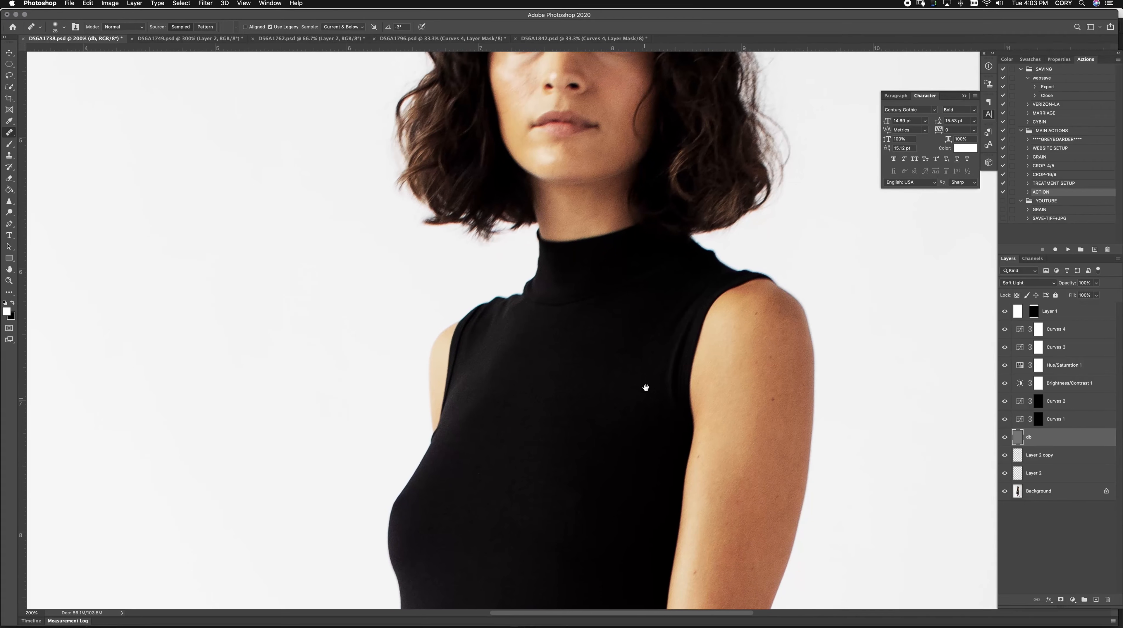
{"action": "key", "text": "o"}
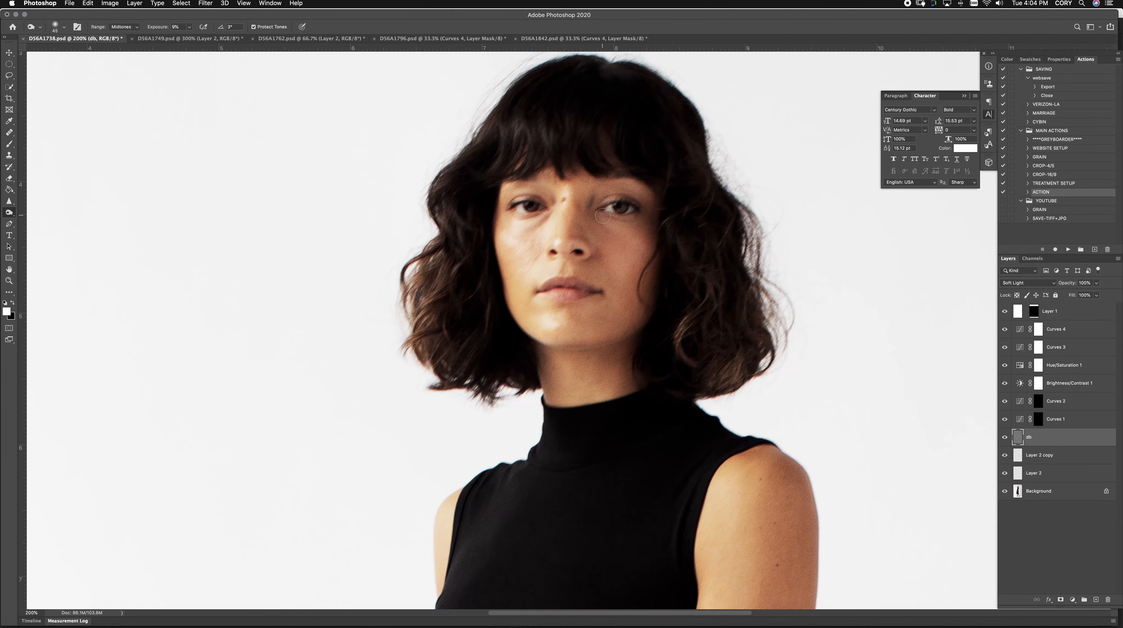
{"action": "left_click_drag", "start_coordinate": [619, 270], "coordinate": [619, 275]}
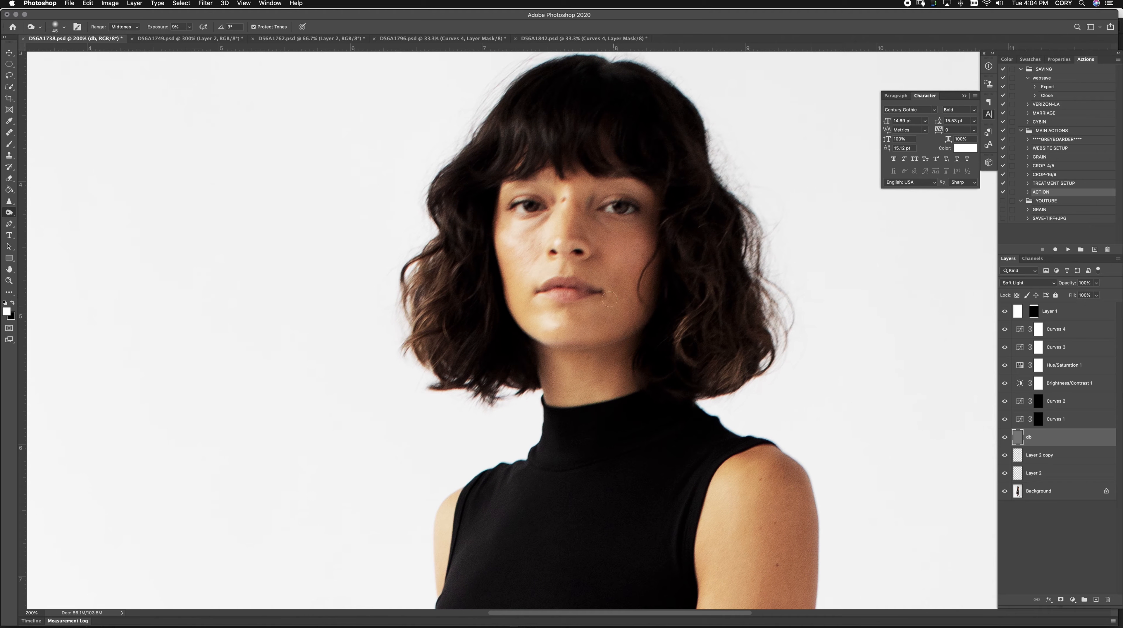
{"action": "key", "text": "bracketright"}
{"action": "key", "text": "bracketright"}
{"action": "left_click_drag", "start_coordinate": [522, 224], "coordinate": [505, 233]}
Brighten D56A1796.psd by raising the Curves 3 midtone point to input 101, output 138.
{"action": "left_click", "coordinate": [191, 39]}
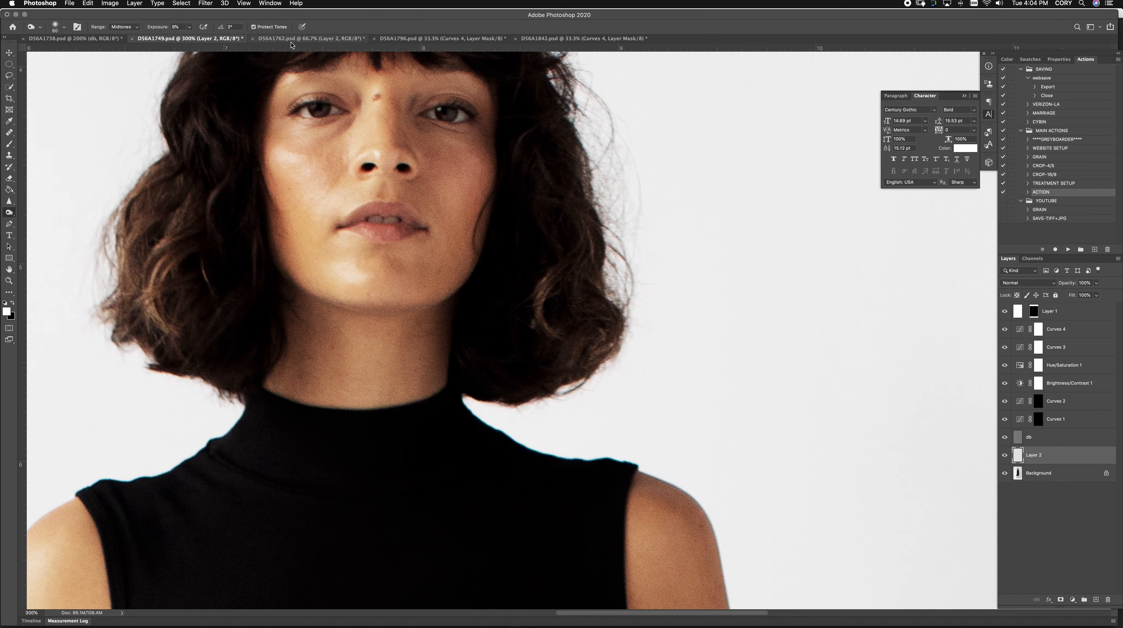
{"action": "left_click", "coordinate": [312, 39]}
{"action": "key", "text": "super+minus"}
{"action": "key", "text": "super+minus"}
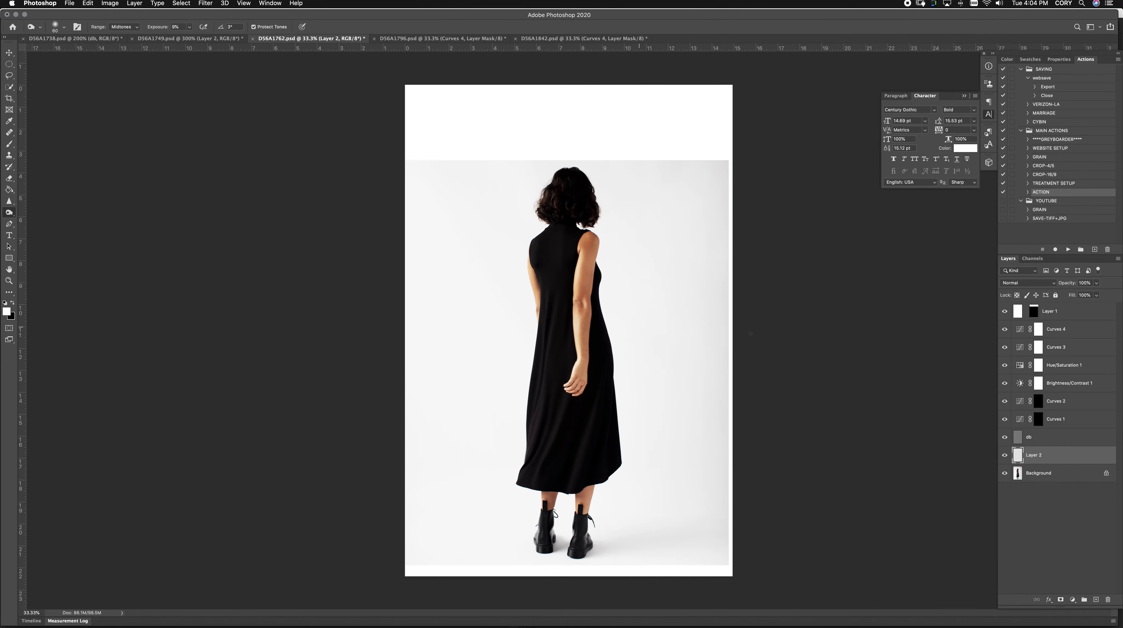
{"action": "left_click", "coordinate": [475, 40]}
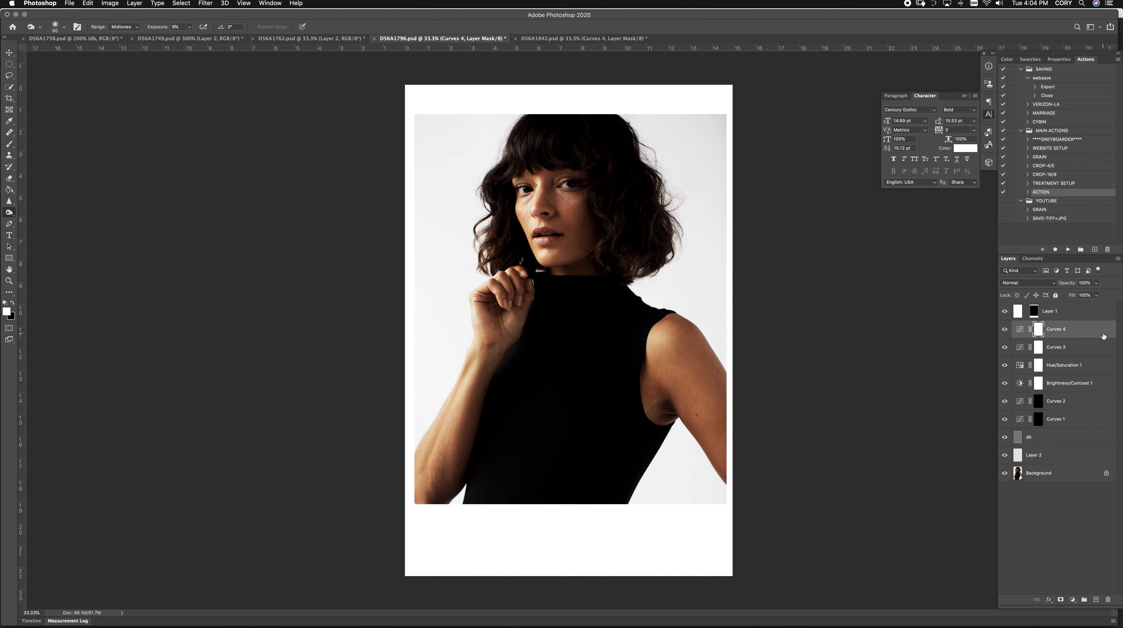
{"action": "left_click", "coordinate": [1023, 349]}
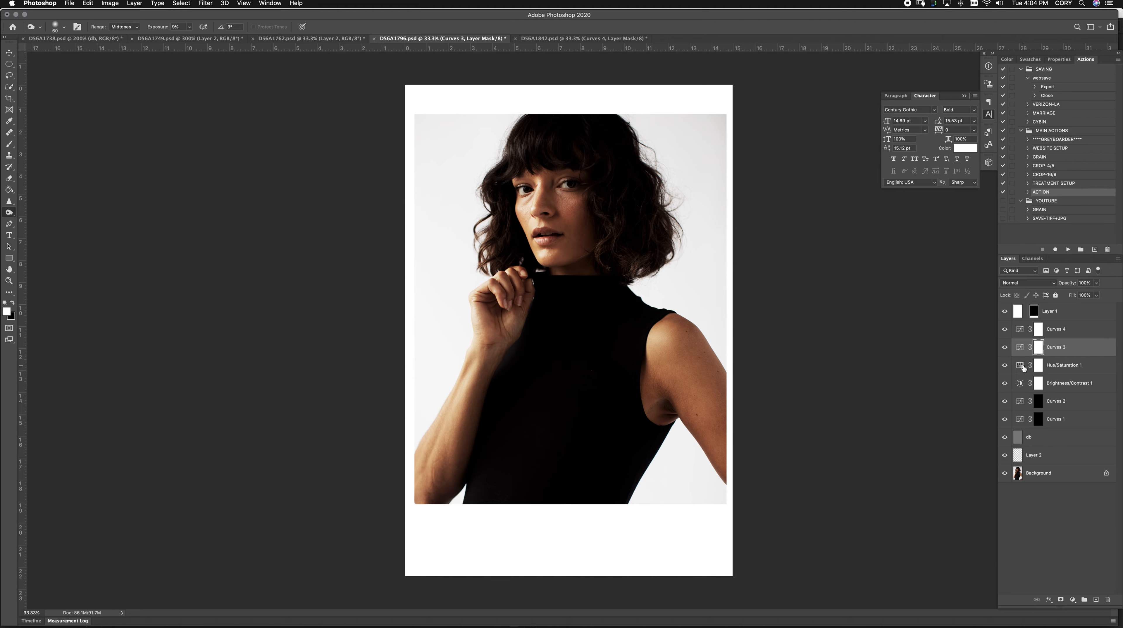
{"action": "double_click", "coordinate": [1023, 349]}
{"action": "left_click_drag", "start_coordinate": [1062, 152], "coordinate": [1057, 146]}
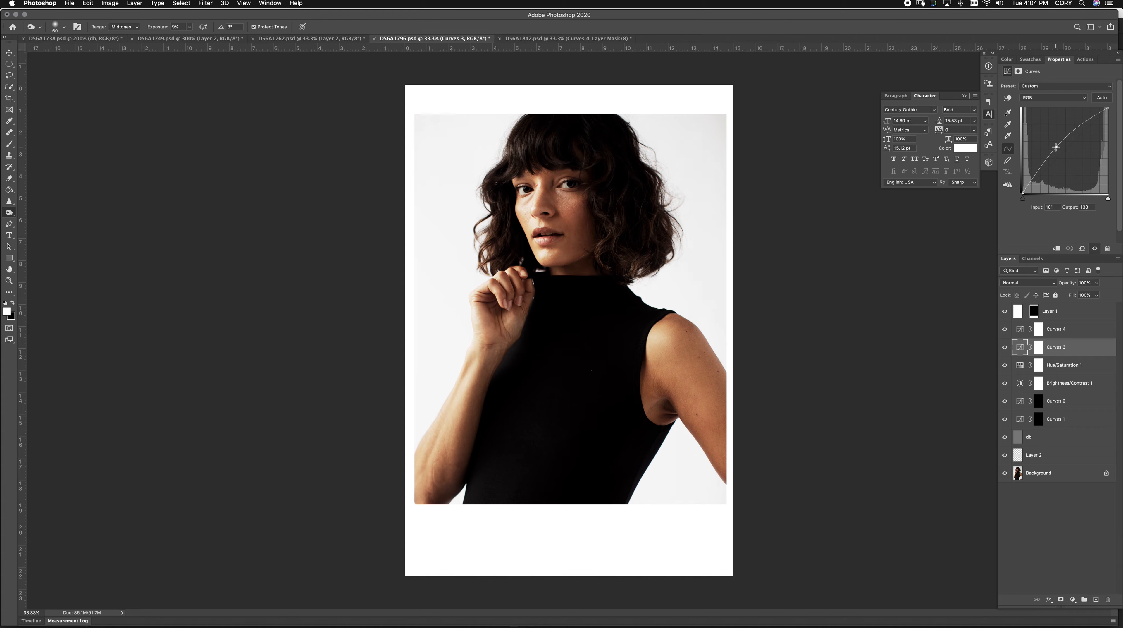
Paint white over the model's face on the Curves 2 mask of D56A1796.psd with a 500 px brush at 10% opacity.
{"action": "left_click", "coordinate": [1040, 401]}
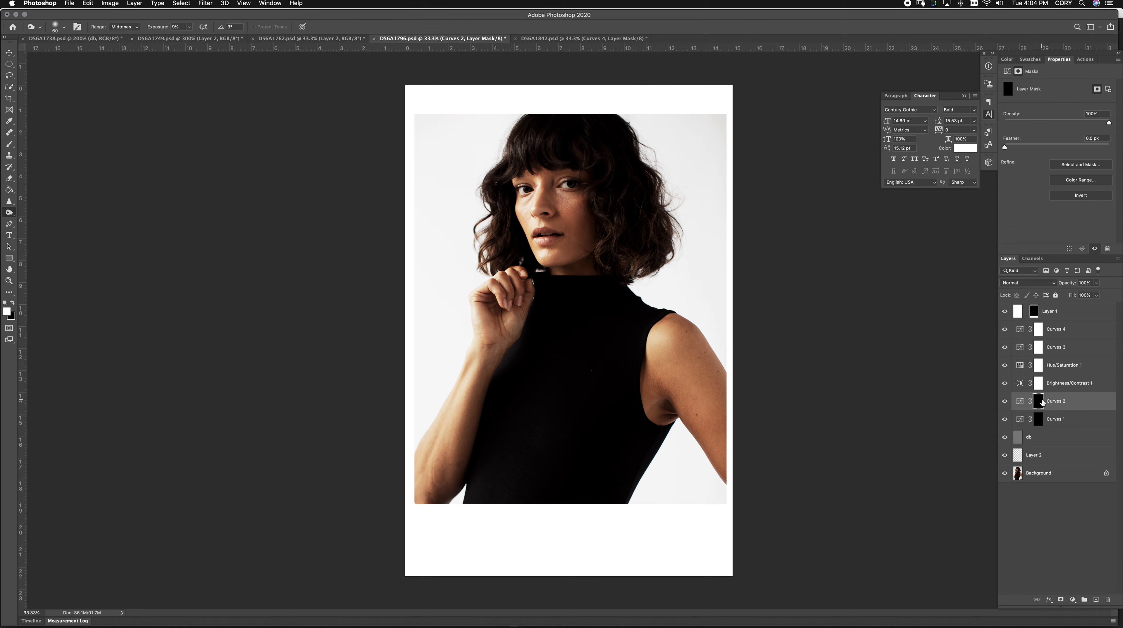
{"action": "key", "text": "b"}
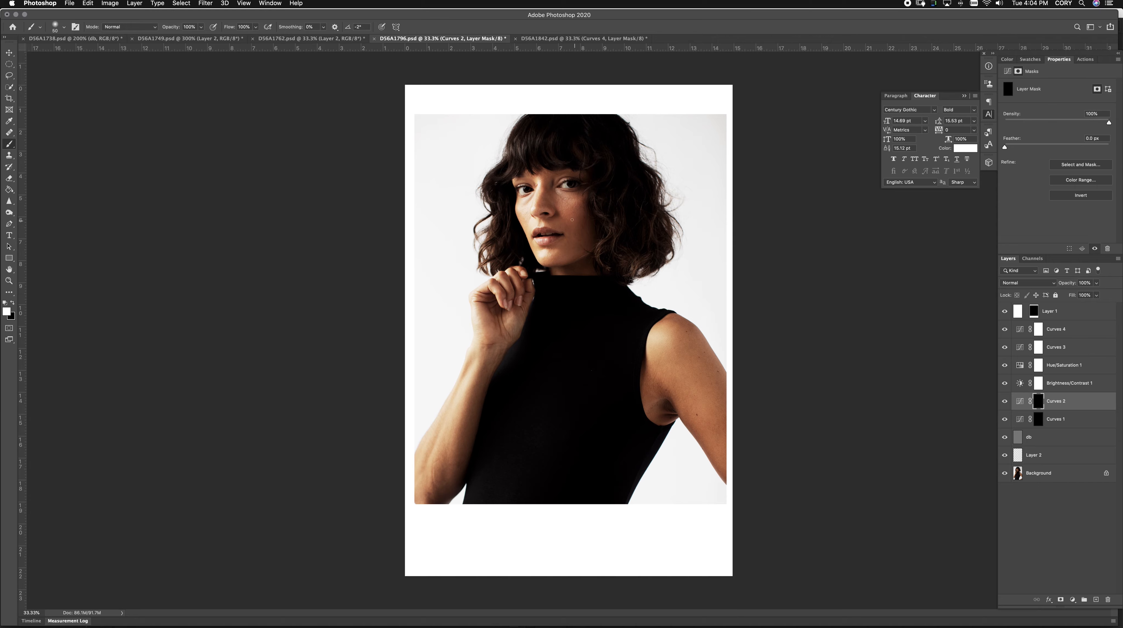
{"action": "key", "text": "bracketright"}
{"action": "key", "text": "bracketright"}
{"action": "key", "text": "bracketright"}
{"action": "key", "text": "bracketright"}
{"action": "key", "text": "bracketright"}
{"action": "key", "text": "bracketright"}
{"action": "key", "text": "bracketright"}
{"action": "key", "text": "bracketright"}
{"action": "key", "text": "bracketright"}
{"action": "key", "text": "bracketright"}
{"action": "key", "text": "bracketright"}
{"action": "key", "text": "bracketright"}
{"action": "key", "text": "bracketright"}
{"action": "key", "text": "1"}
{"action": "mouse_move", "coordinate": [527, 201]}
{"action": "left_mouse_down"}
{"action": "mouse_move", "coordinate": [527, 232]}
{"action": "mouse_move", "coordinate": [541, 256]}
{"action": "left_mouse_up"}
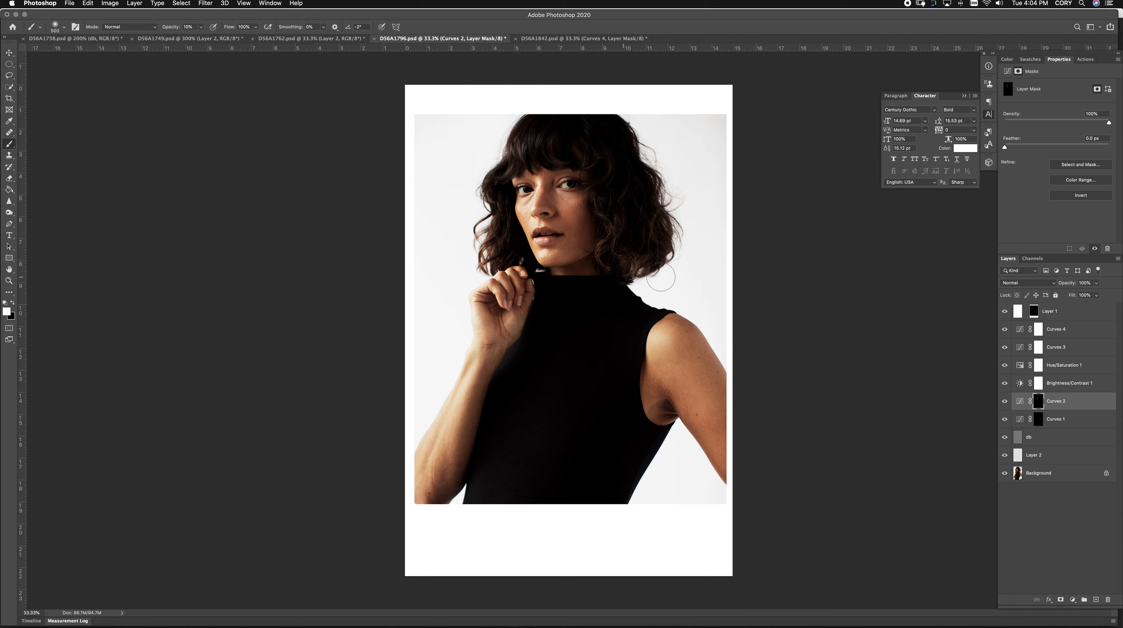
Paint white over the face and hair on the Curves 1 mask of D56A1796.psd with a 1400 px brush at 10% opacity.
{"action": "key", "text": "alt+bracketleft"}
{"action": "key", "text": "bracketright"}
{"action": "key", "text": "bracketright"}
{"action": "key", "text": "bracketright"}
{"action": "key", "text": "bracketright"}
{"action": "key", "text": "bracketright"}
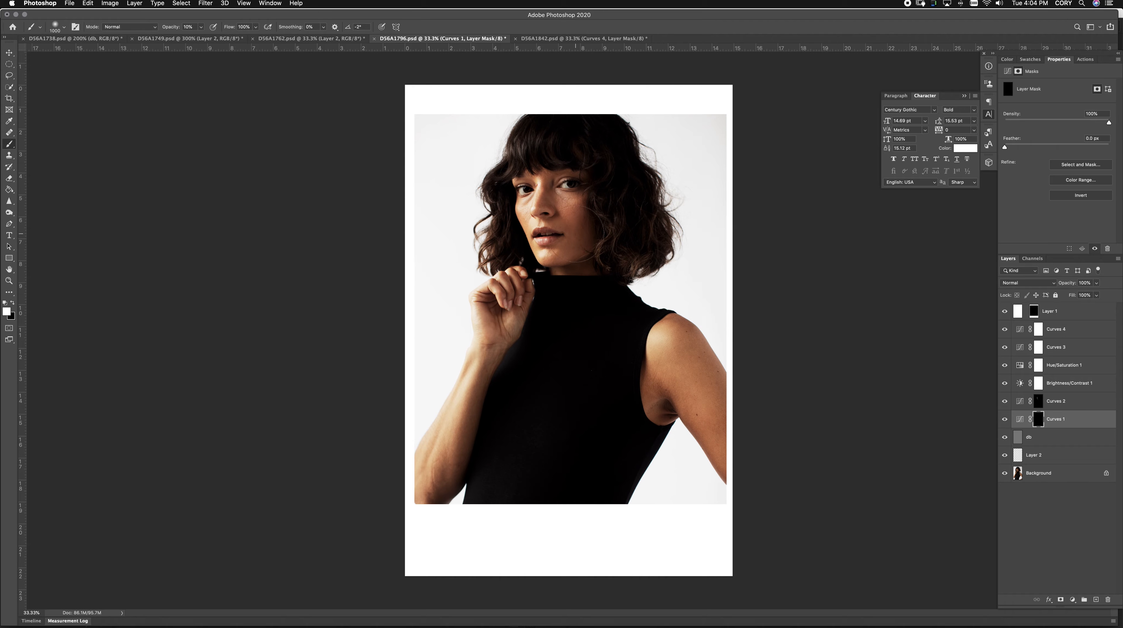
{"action": "key", "text": "bracketright"}
{"action": "key", "text": "bracketright"}
{"action": "key", "text": "bracketright"}
{"action": "key", "text": "bracketright"}
{"action": "left_click_drag", "start_coordinate": [575, 234], "coordinate": [609, 216]}
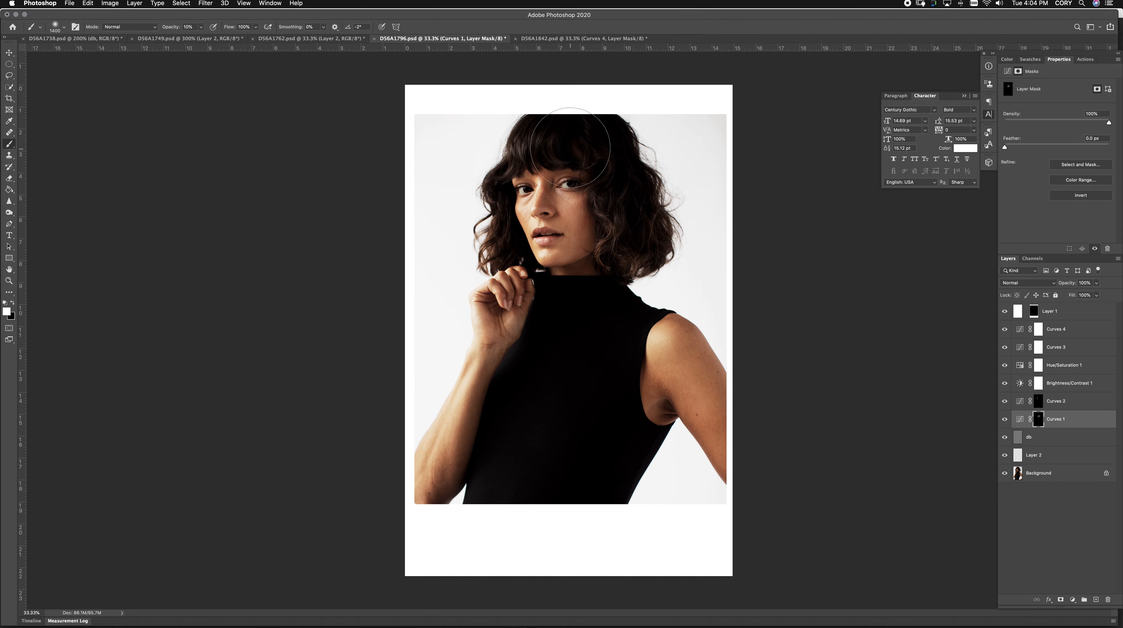
Cycle through the five open images at full view to compare their brightness and treatment.
{"action": "key", "text": "super+minus"}
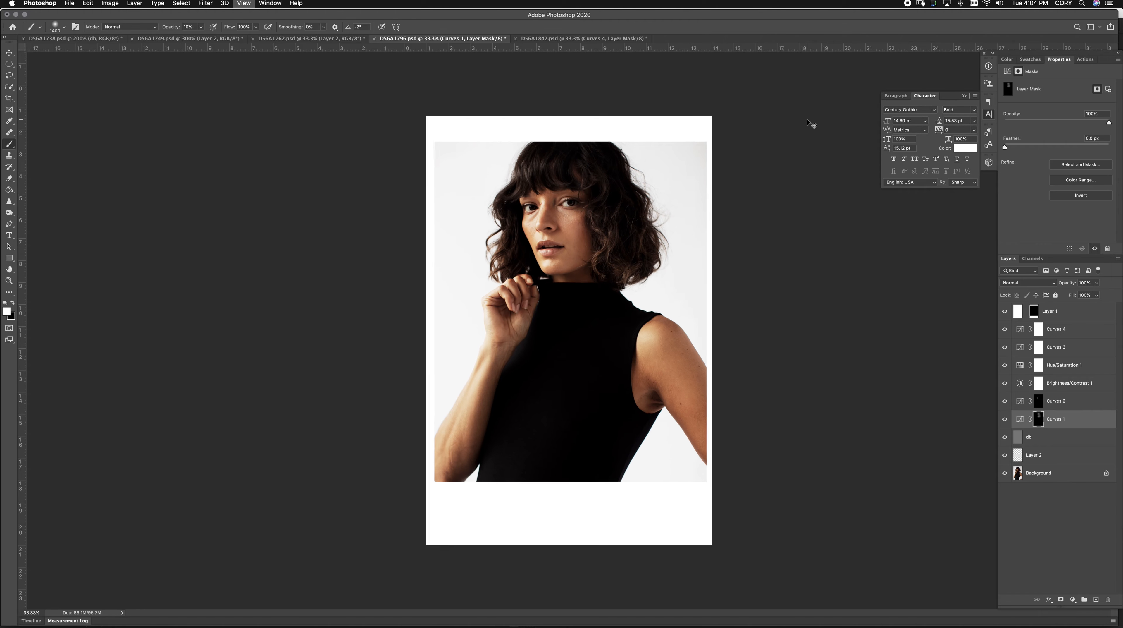
{"action": "key", "text": "super+minus"}
{"action": "left_click", "coordinate": [569, 39]}
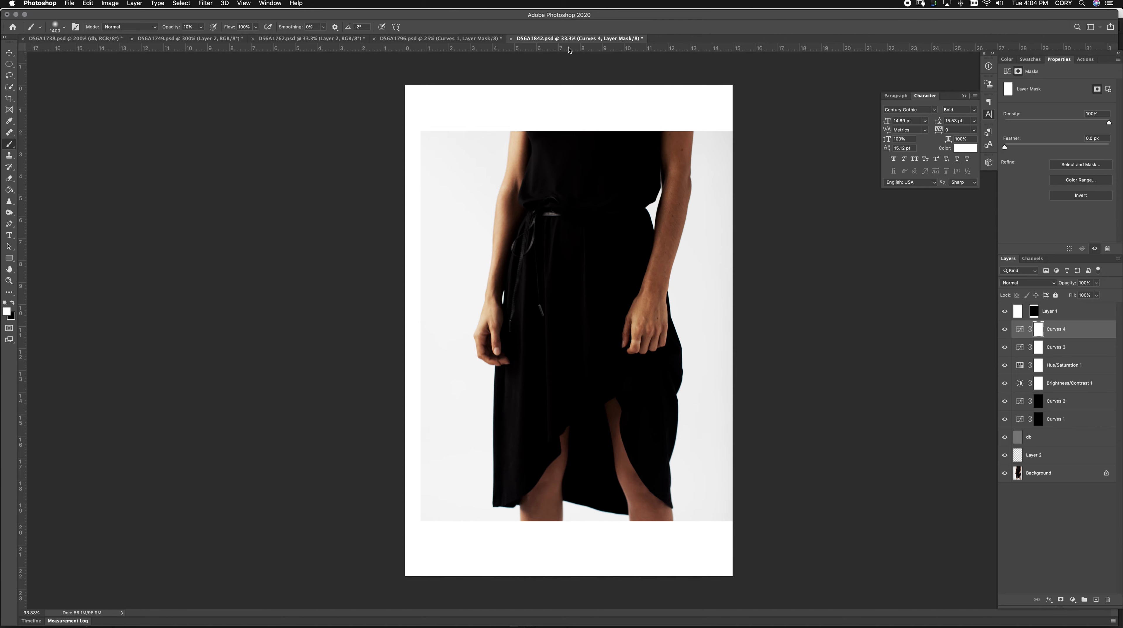
{"action": "key", "text": "super+grave"}
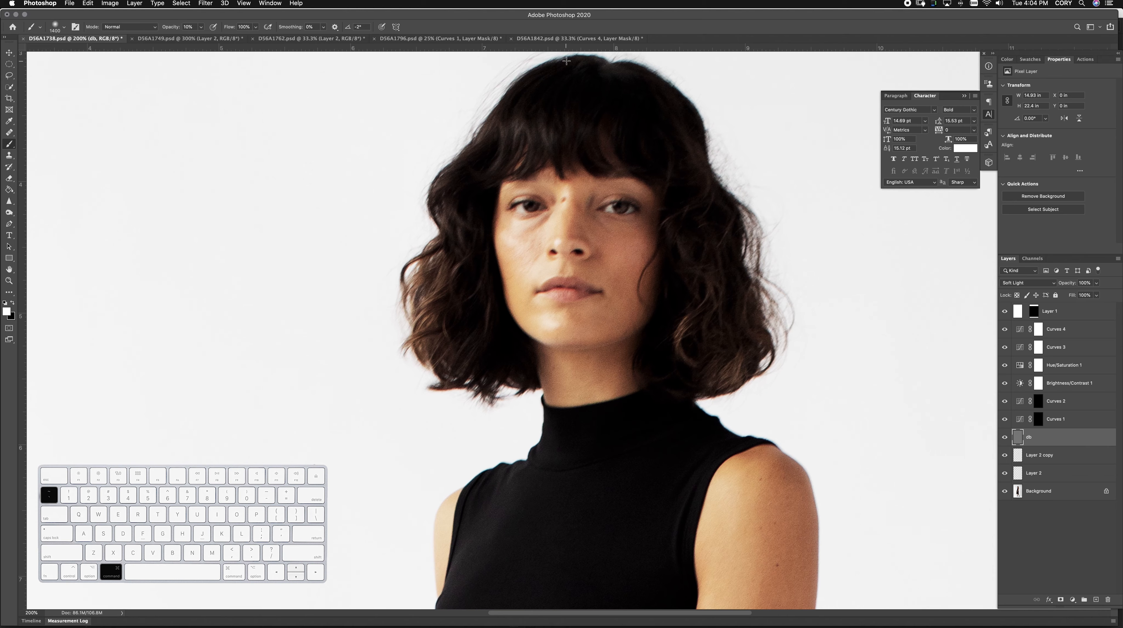
{"action": "key", "text": "super+grave"}
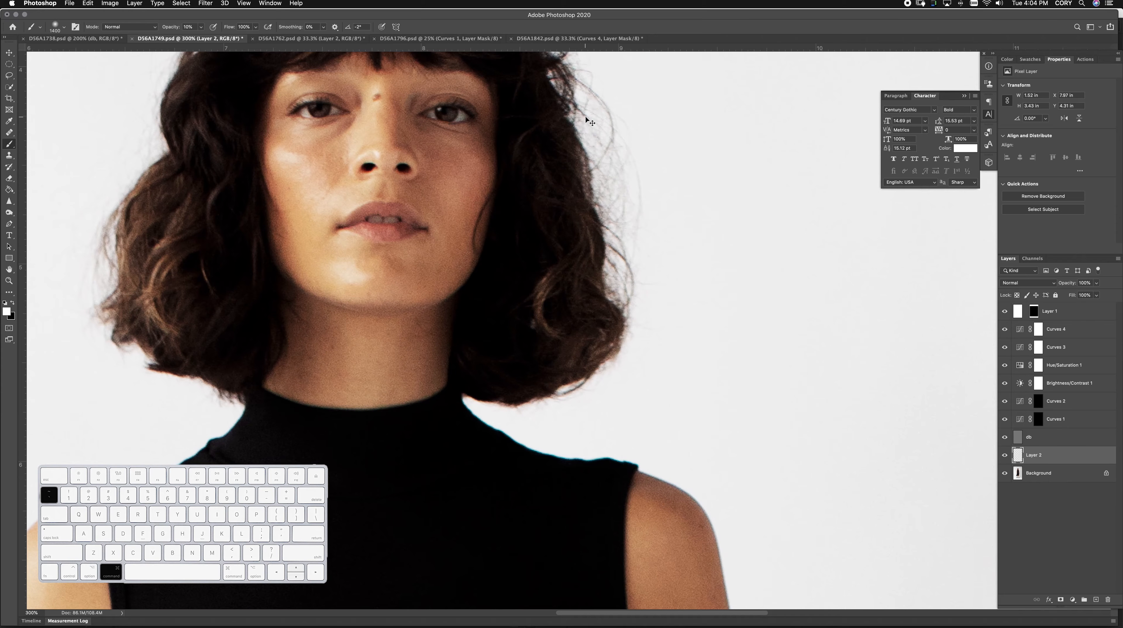
{"action": "key", "text": "super+grave"}
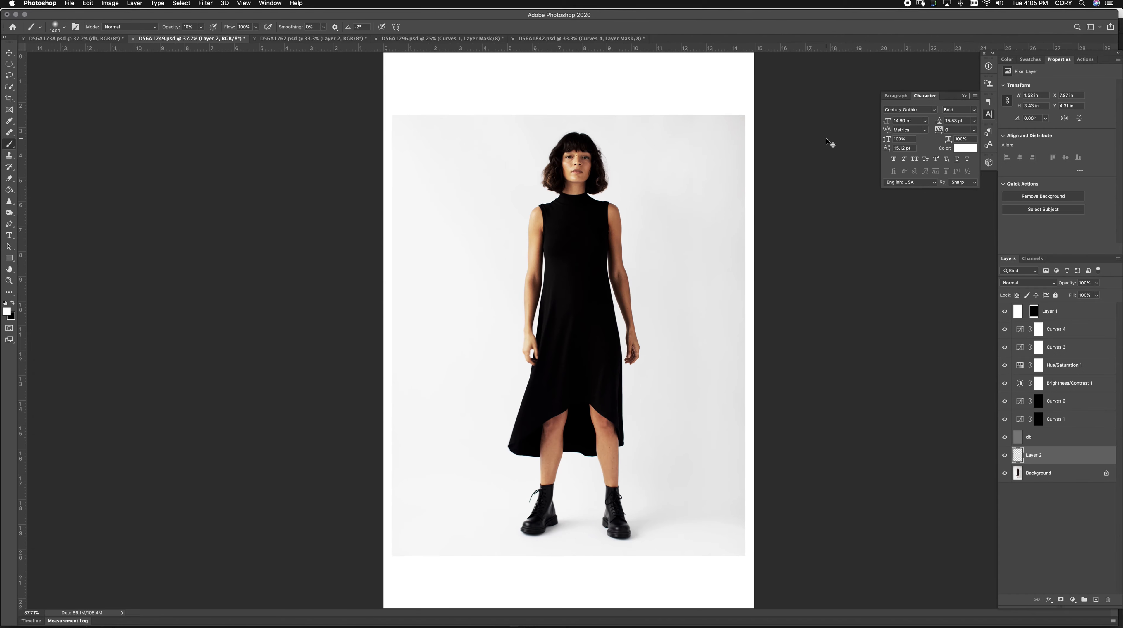
{"action": "key", "text": "super+grave"}
{"action": "key", "text": "super+grave"}
{"action": "key", "text": "super+grave"}
{"action": "key", "text": "super+grave"}
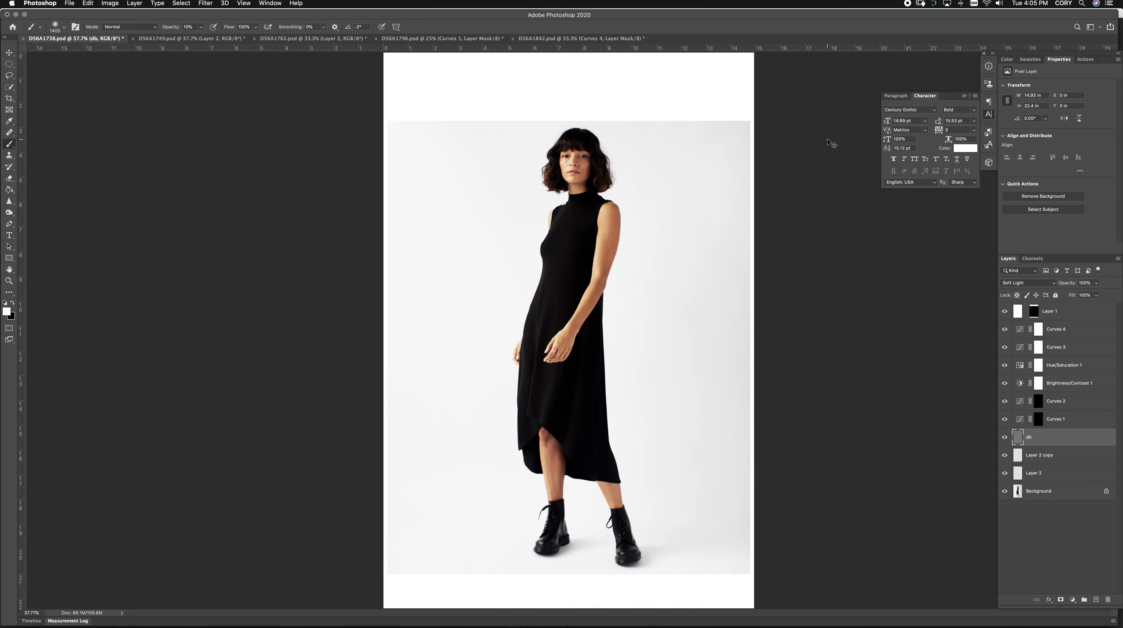
Fine-tune the Curves 3 midtone point in D56A1738.psd and compare the image with the others.
{"action": "left_click", "coordinate": [1020, 349]}
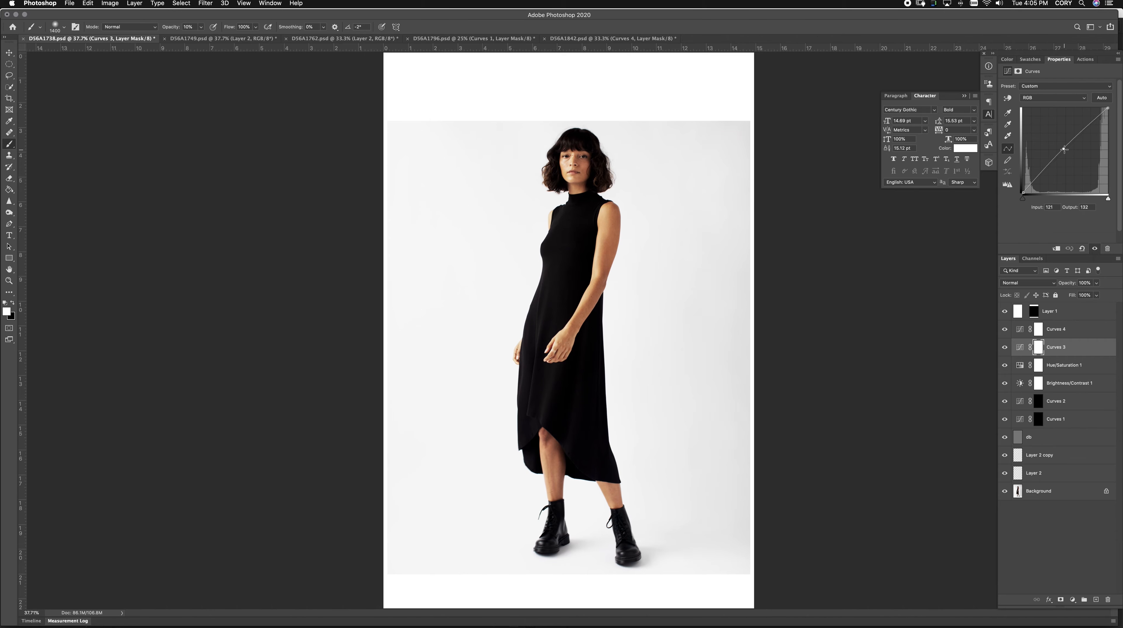
{"action": "left_click_drag", "start_coordinate": [1064, 149], "coordinate": [1066, 150]}
{"action": "key", "text": "super+grave"}
{"action": "key", "text": "super+grave"}
{"action": "key", "text": "super+grave"}
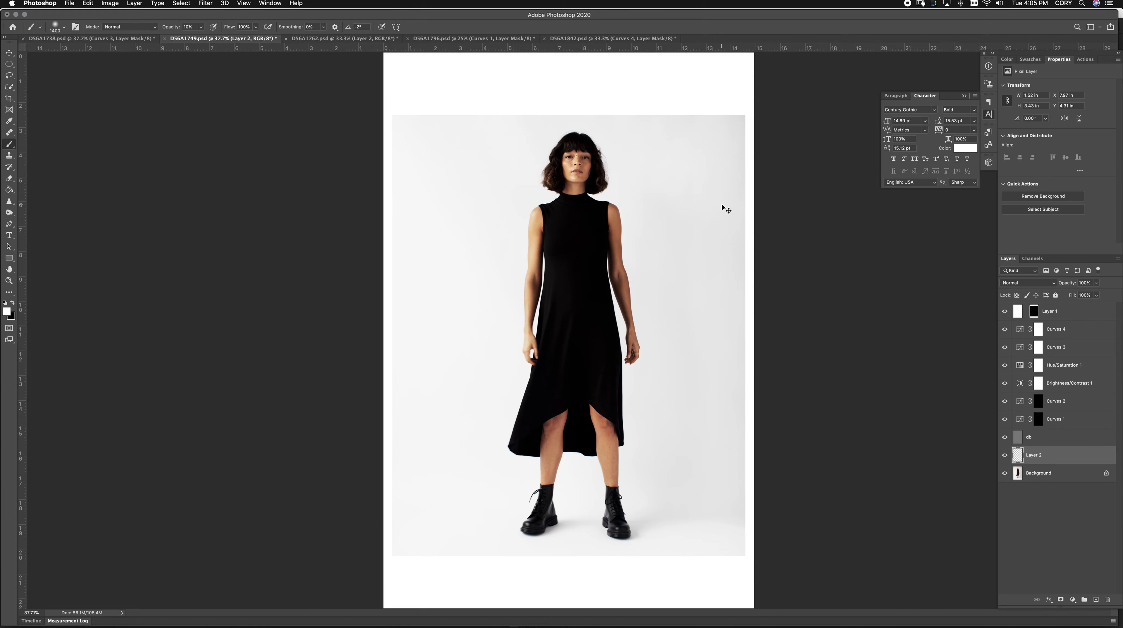
{"action": "key", "text": "super+grave"}
{"action": "key", "text": "super+grave"}
{"action": "key", "text": "super+grave"}
{"action": "key", "text": "super+grave"}
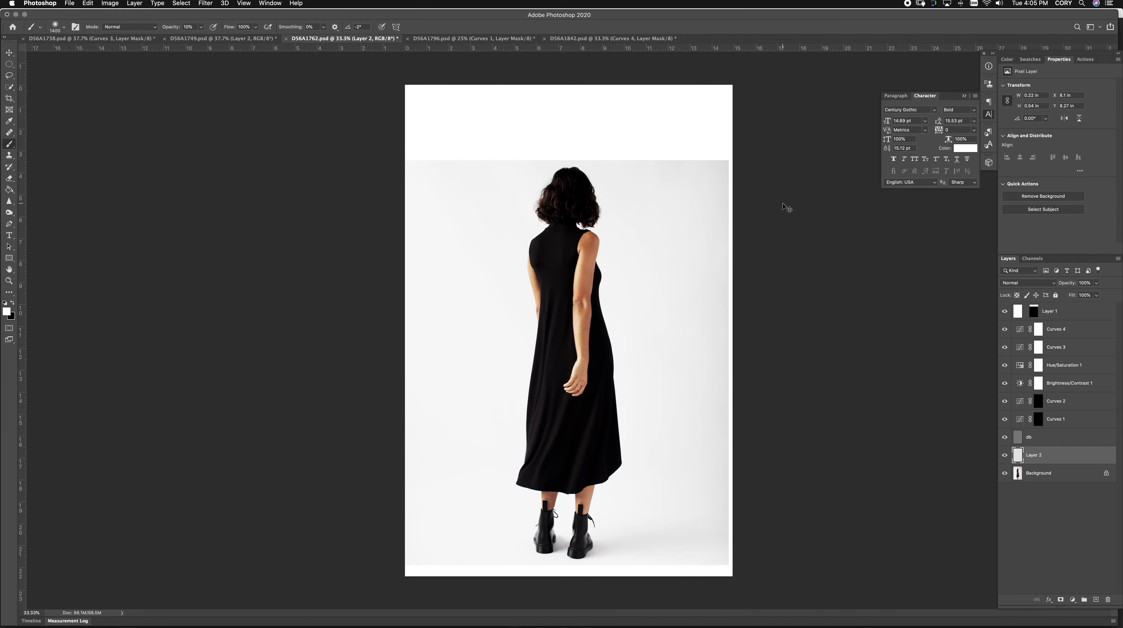
Save D56A1762.psd, D56A1796.psd, D56A1842.psd, D56A1738.psd and D56A1749.psd.
{"action": "key", "text": "super+s"}
{"action": "key", "text": "super+grave"}
{"action": "key", "text": "super+s"}
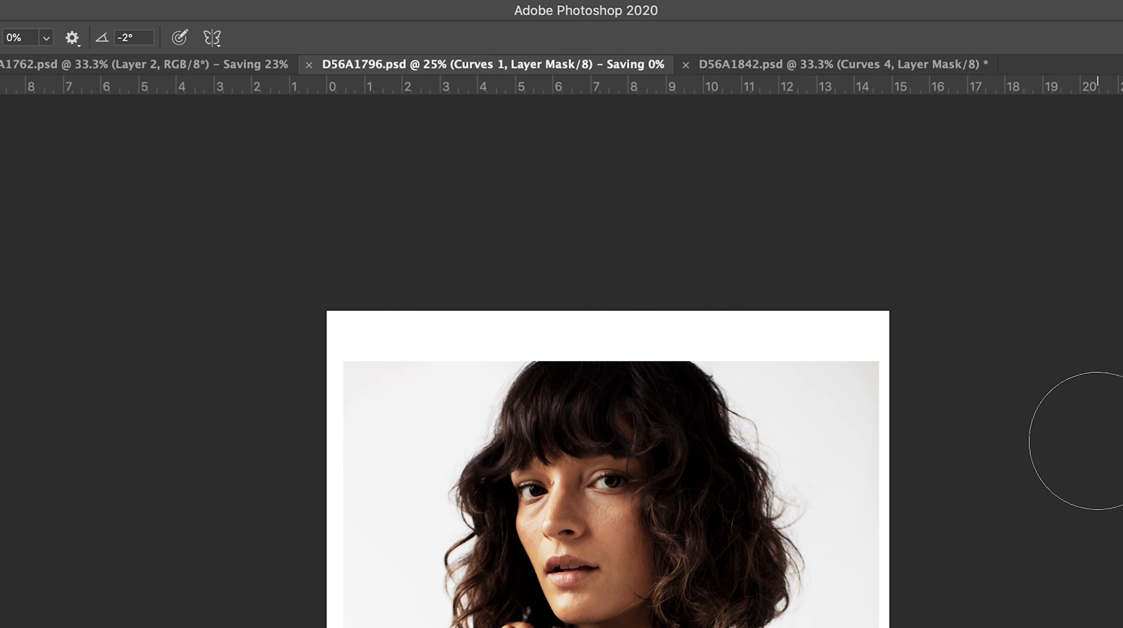
{"action": "key", "text": "super+grave"}
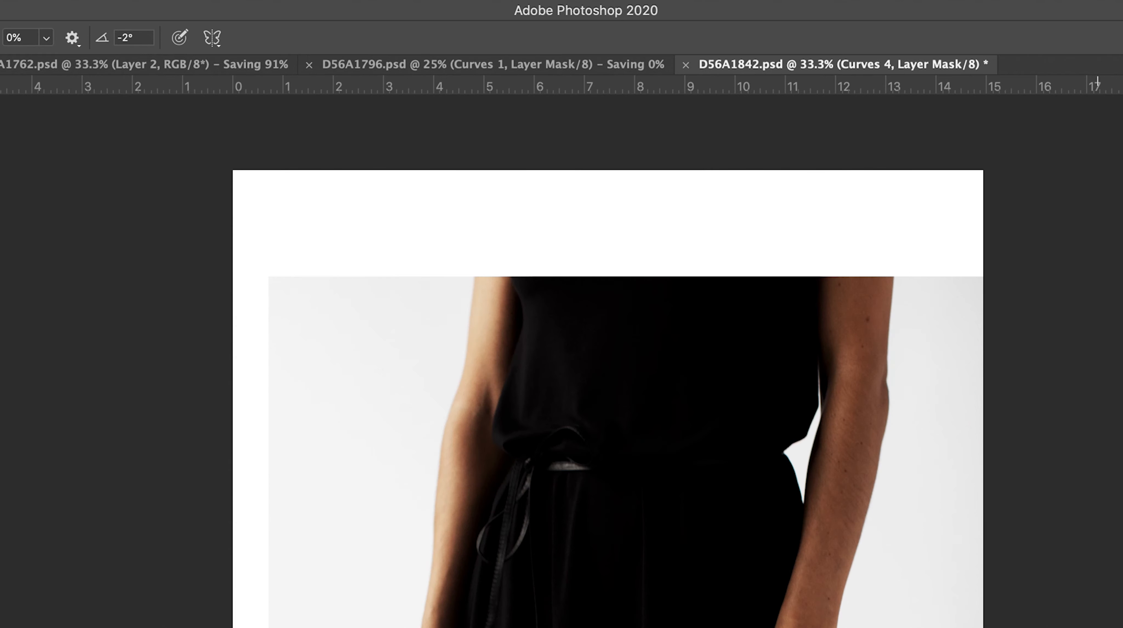
{"action": "key", "text": "super+s"}
{"action": "key", "text": "super+grave"}
{"action": "key", "text": "super+grave"}
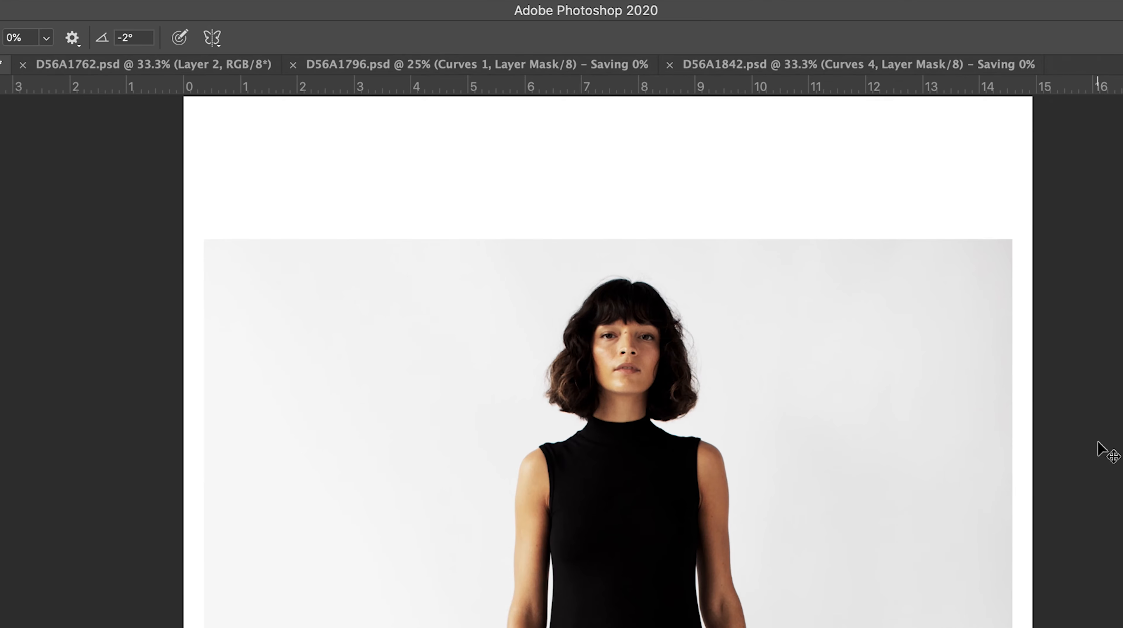
{"action": "key", "text": "super+s"}
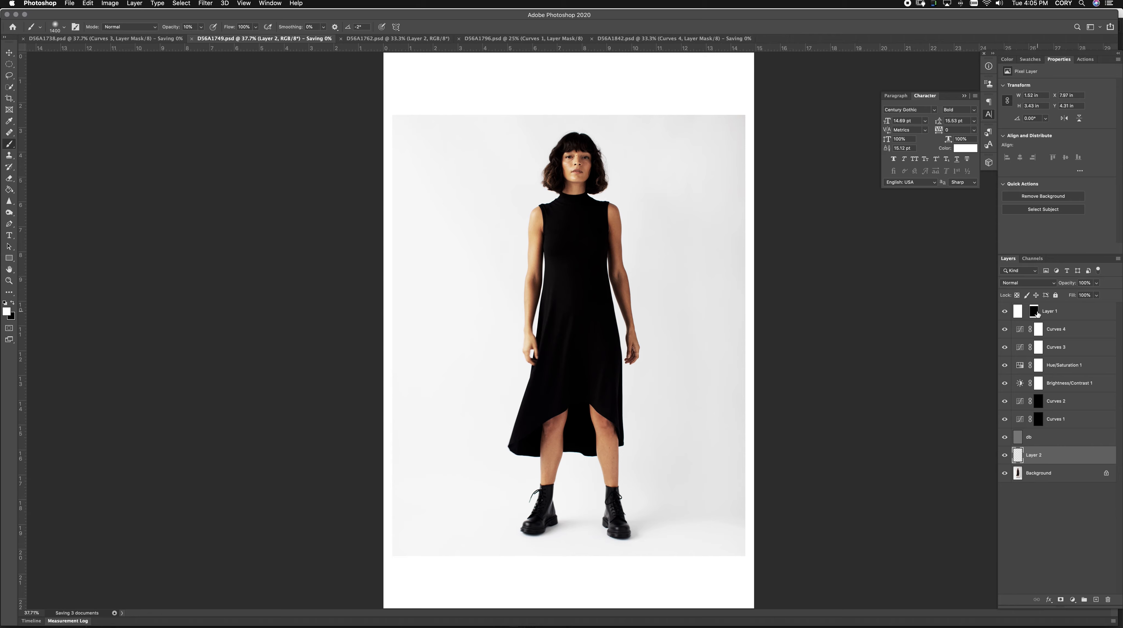
Crop D56A1749.psd to the picture area inside its white frame, using the inverted Layer 1 mask as the selection.
{"action": "left_click", "coordinate": [1034, 312], "text": "super"}
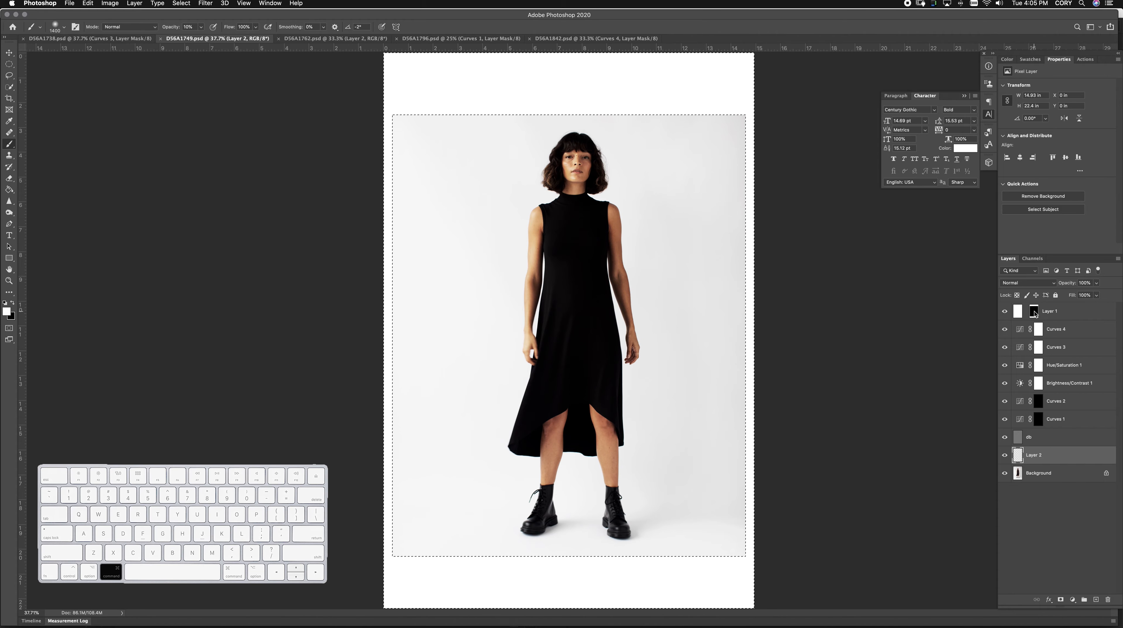
{"action": "key", "text": "m"}
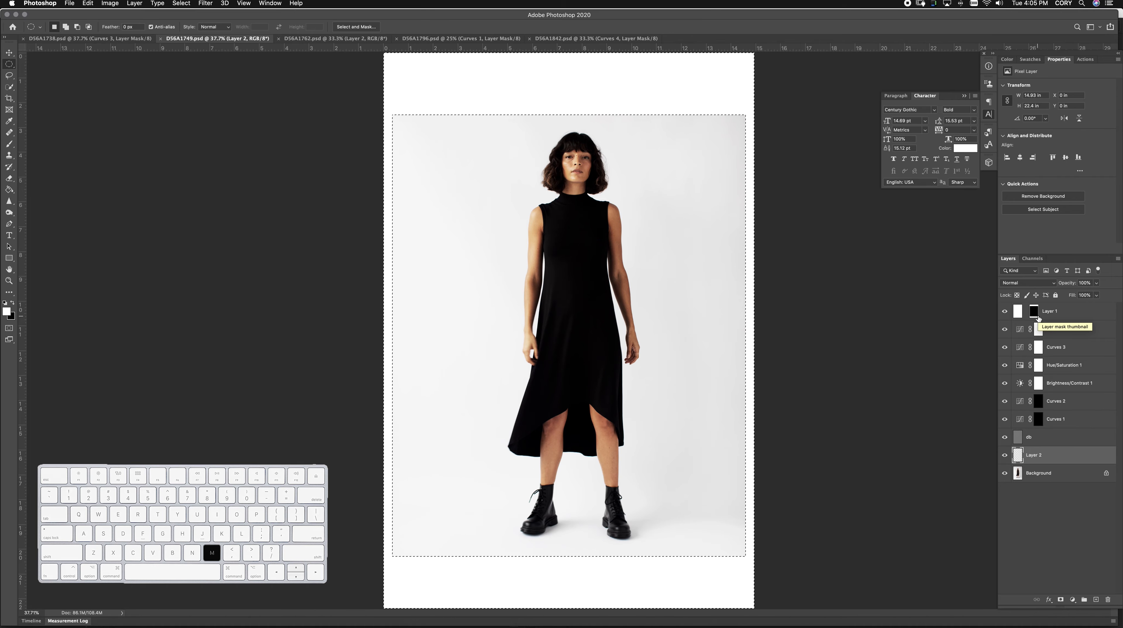
{"action": "key", "text": "super+shift+i"}
{"action": "key", "text": "c"}
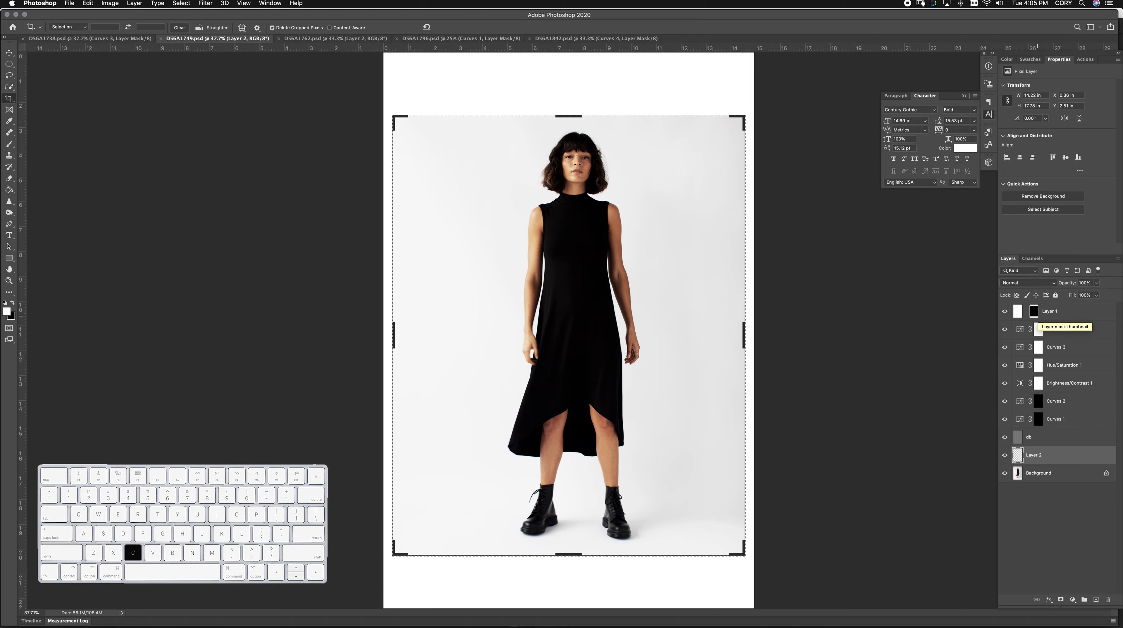
{"action": "key", "text": "Return"}
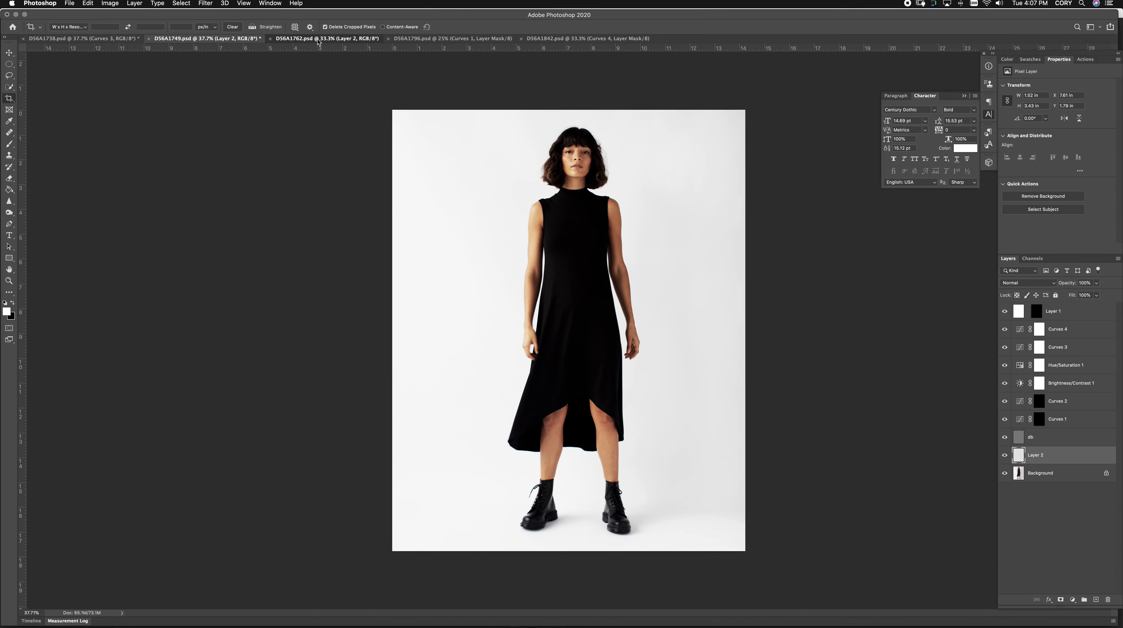
Crop D56A1762.psd to the picture area inside the white frame defined by its Layer 1 mask.
{"action": "key", "text": "ctrl+Tab"}
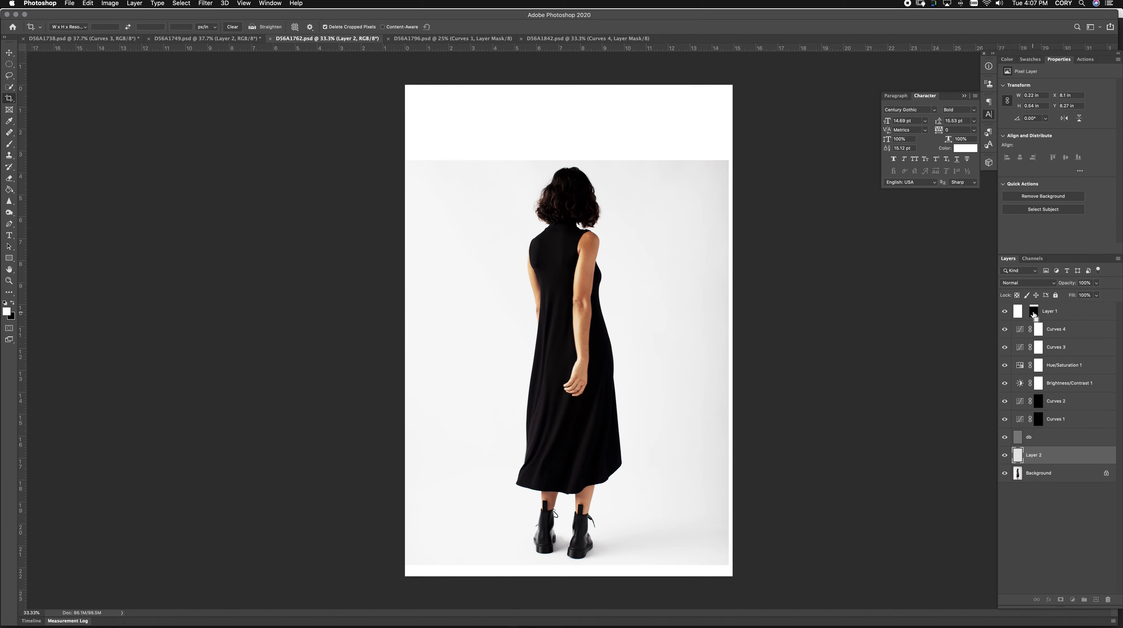
{"action": "left_click", "coordinate": [1034, 313], "text": "ctrl"}
{"action": "key", "text": "m"}
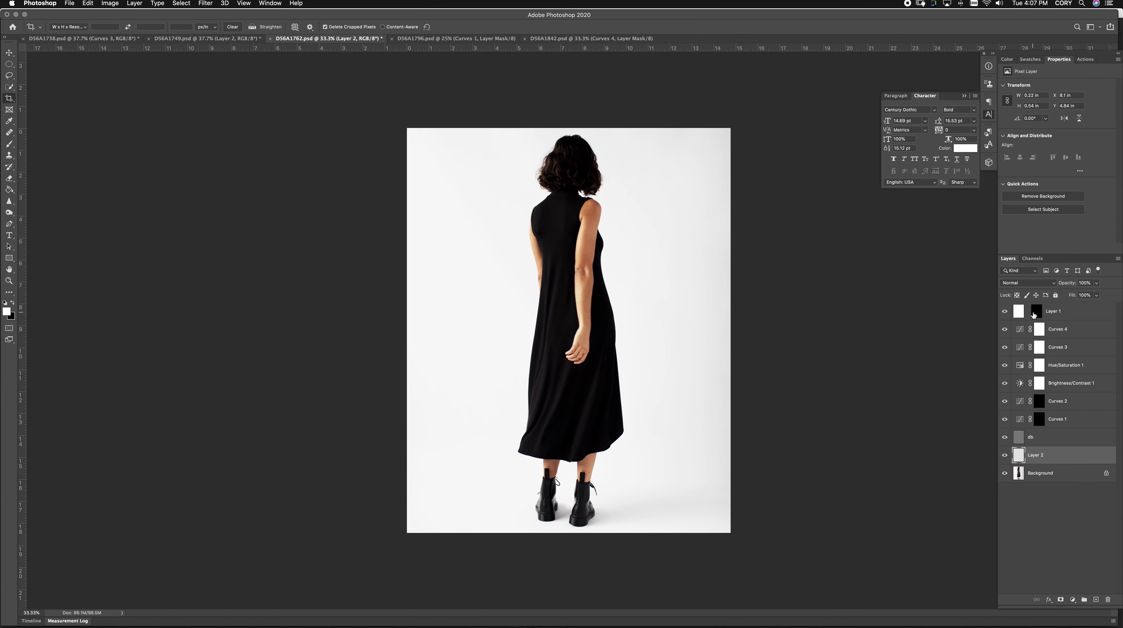
Crop D56A1796.psd to the picture area inside the white frame, based on its Layer 1 mask.
{"action": "left_click", "coordinate": [453, 38]}
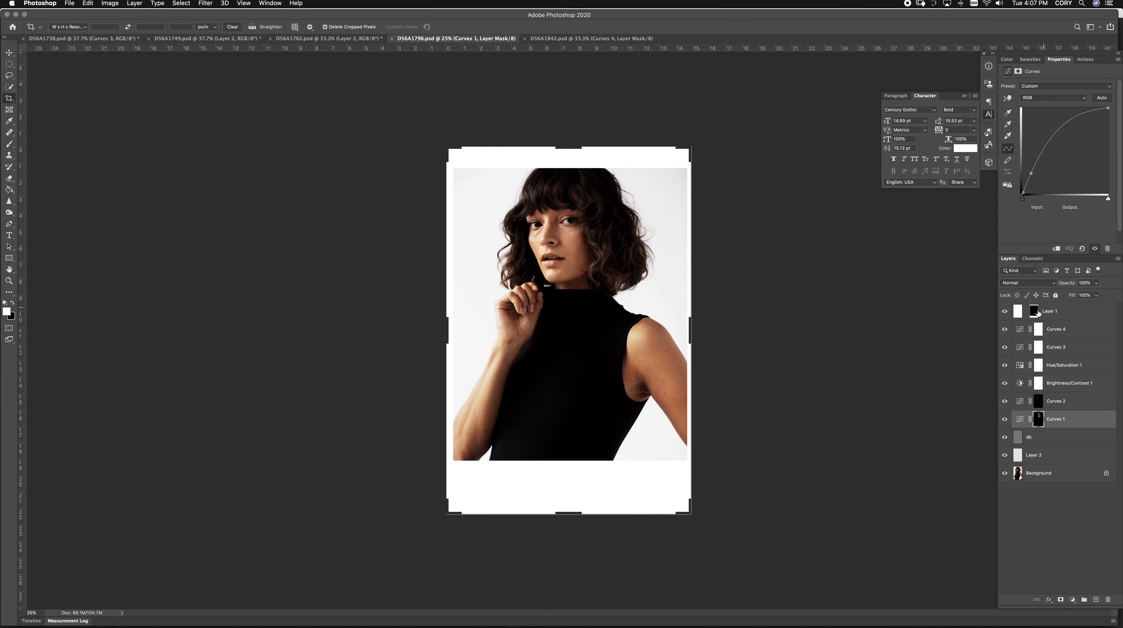
{"action": "left_click", "coordinate": [1037, 311], "text": "super"}
{"action": "key", "text": "m"}
{"action": "key", "text": "c"}
{"action": "key", "text": "Return"}
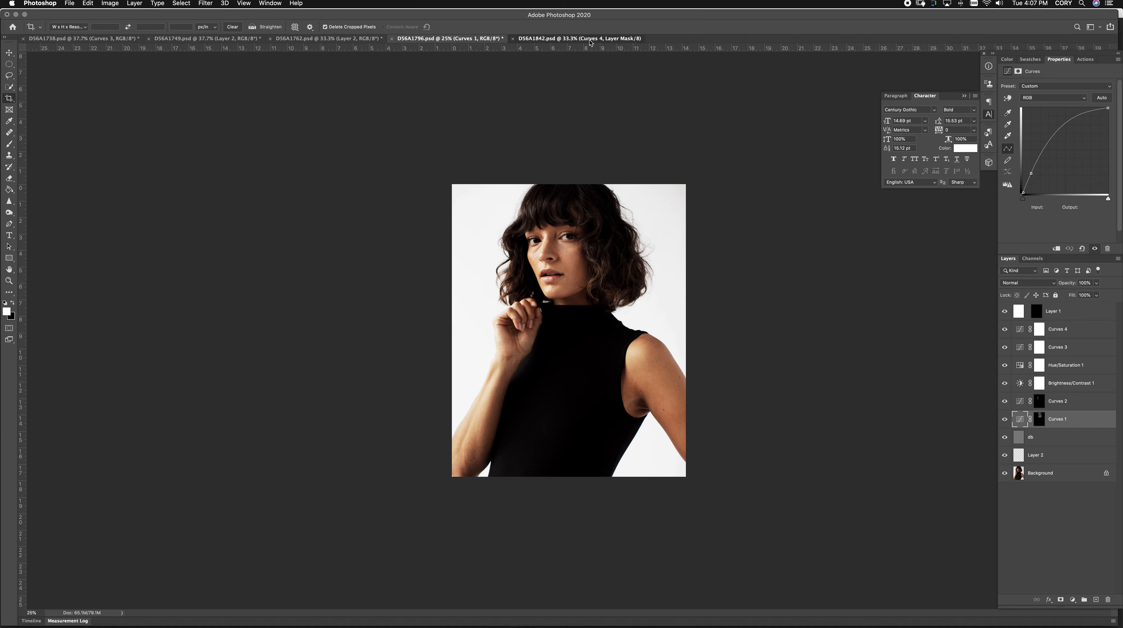
Crop D56A1842.psd to the inverted selection of its Layer 1 mask, removing the white frame.
{"action": "left_click", "coordinate": [590, 43]}
{"action": "left_click", "coordinate": [1035, 312], "text": "super"}
{"action": "key", "text": "m"}
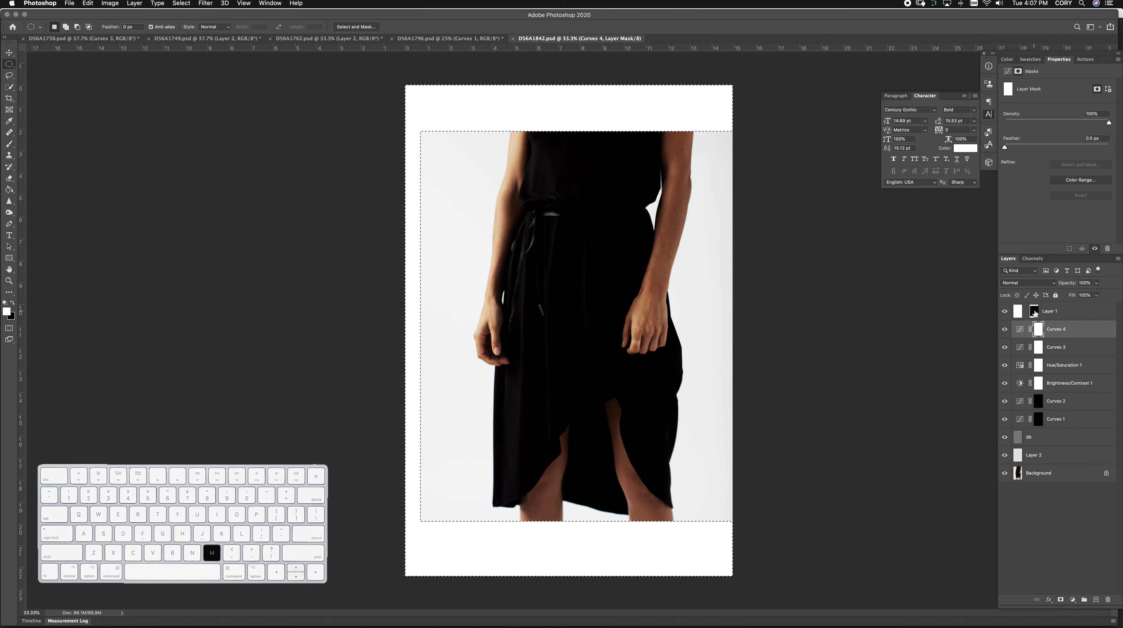
{"action": "key", "text": "shift+super+i"}
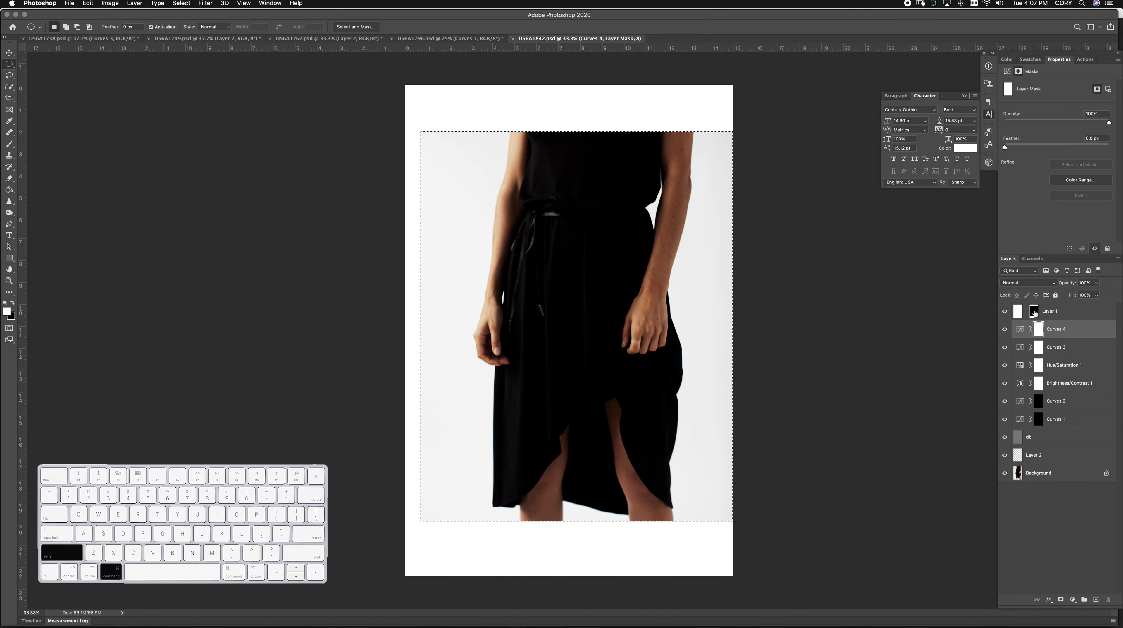
{"action": "key", "text": "c"}
{"action": "key", "text": "Return"}
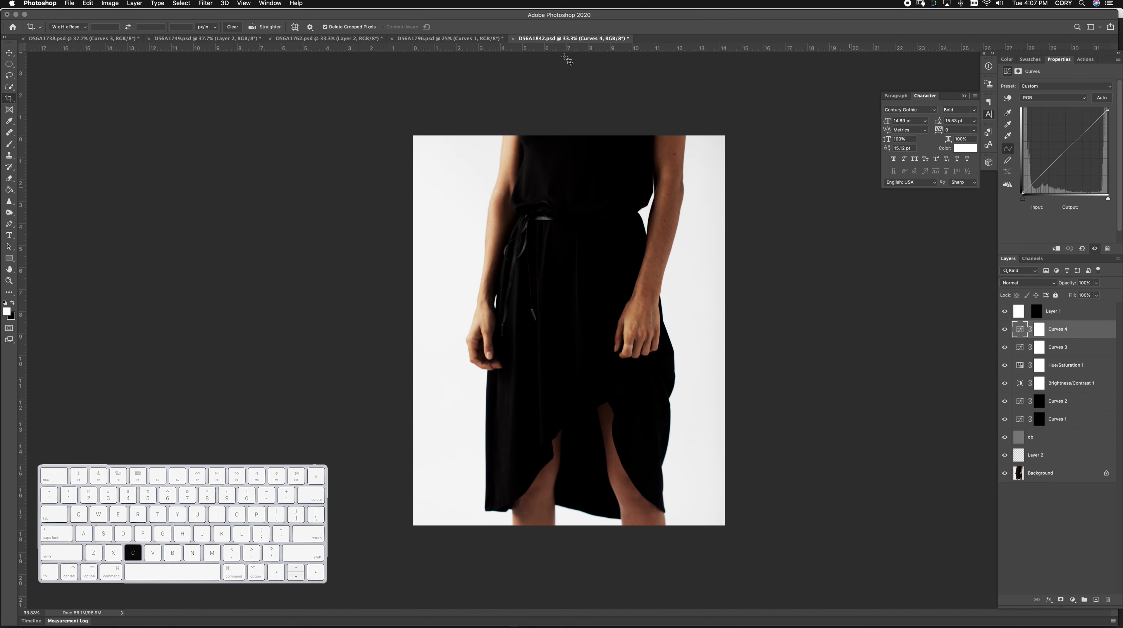
{"action": "key", "text": "Return"}
Crop the white frame off D56A1738.psd using the inverted selection of its Layer 1 mask.
{"action": "key", "text": "ctrl+Tab"}
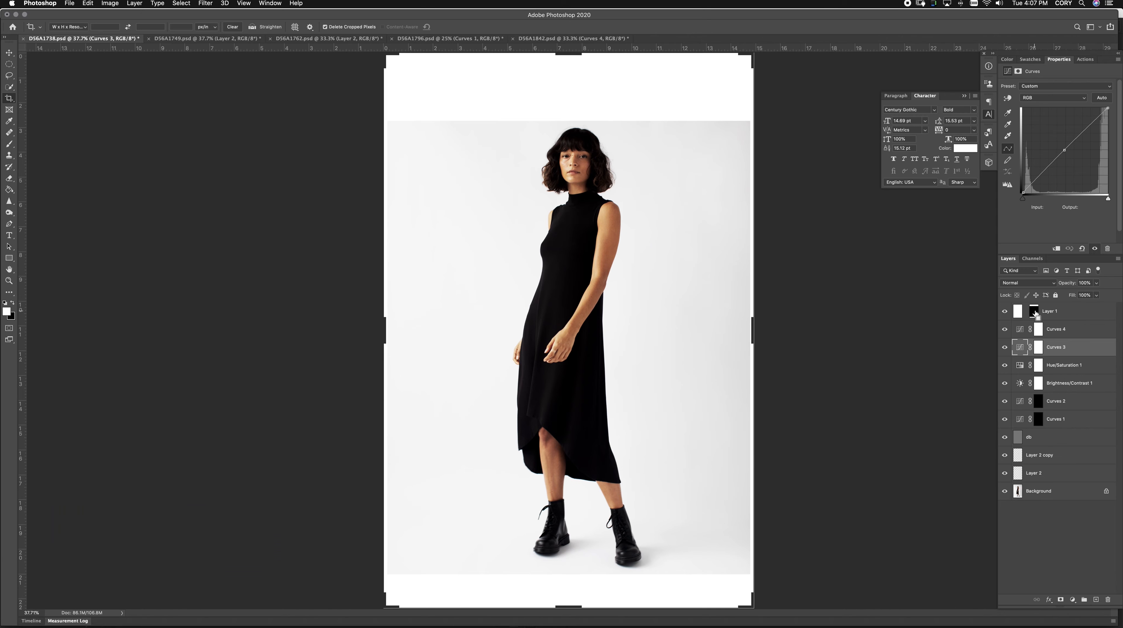
{"action": "left_click", "coordinate": [1036, 313], "text": "super"}
{"action": "key", "text": "m"}
{"action": "key", "text": "shift+super+i"}
{"action": "key", "text": "c"}
{"action": "key", "text": "Return"}
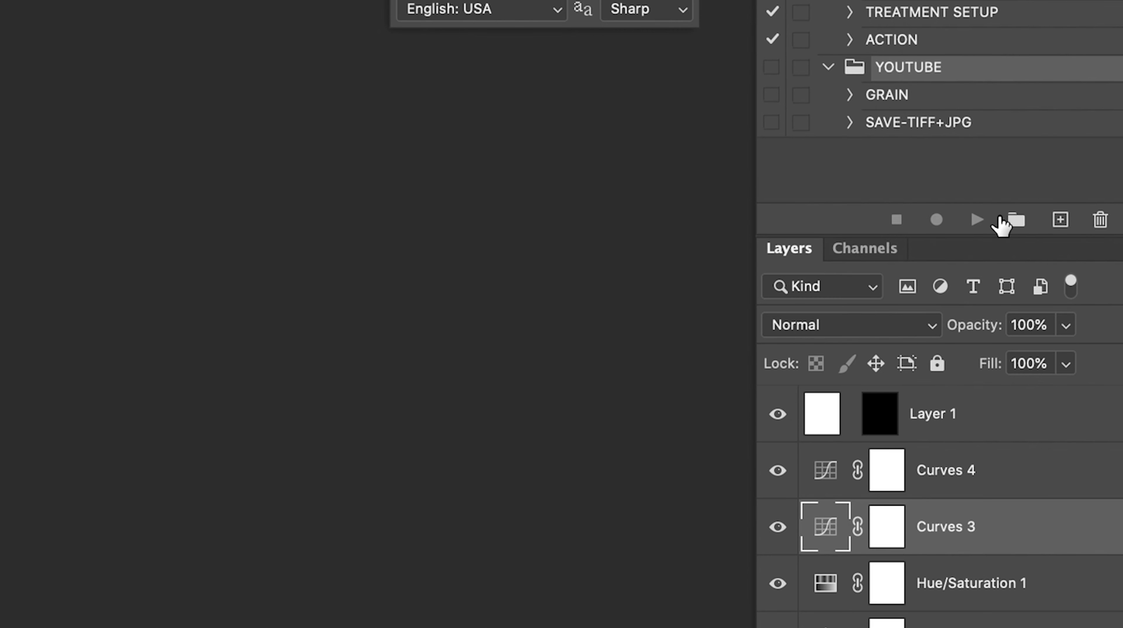
Start recording a new action named SAVEBATCH in the YOUTUBE set and flatten D56A1738.psd as its first command.
{"action": "type", "text": "SAVEBATCH"}
{"action": "key", "text": "Return"}
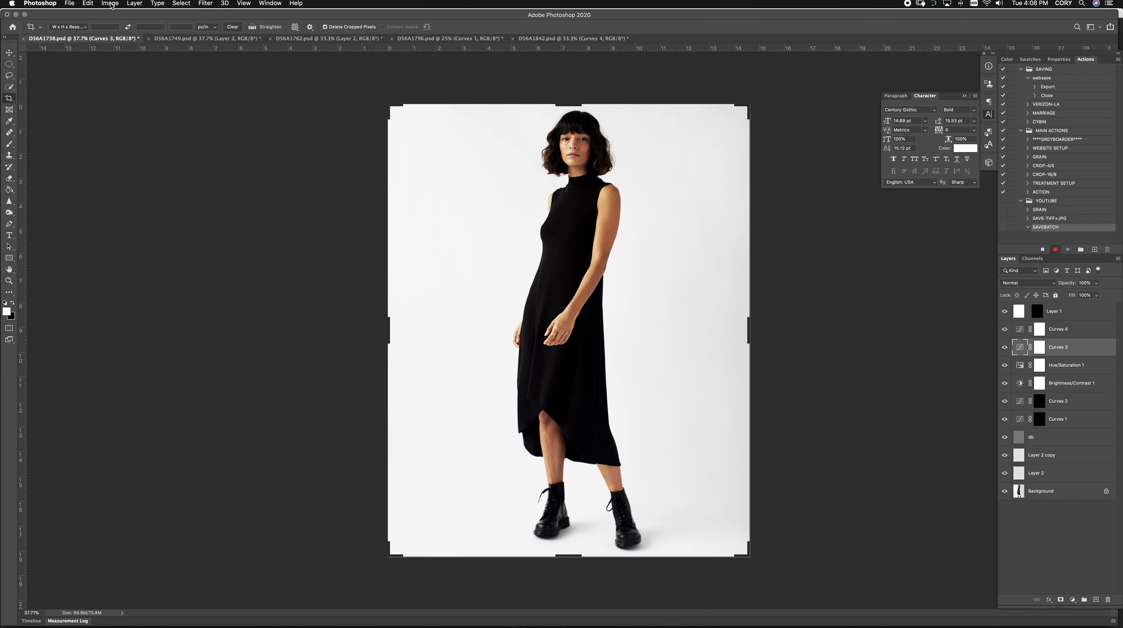
{"action": "left_click", "coordinate": [134, 3]}
{"action": "left_click", "coordinate": [163, 343]}
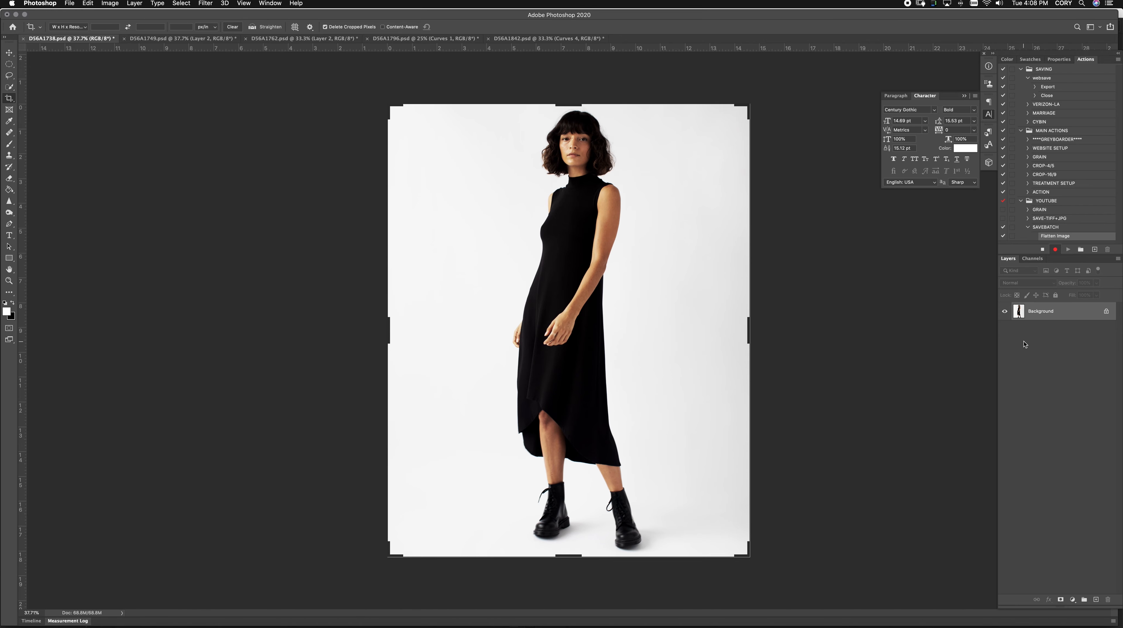
Start saving the flattened image under a new location and create a TIFF folder inside the youtube folder.
{"action": "key", "text": "super+shift+s"}
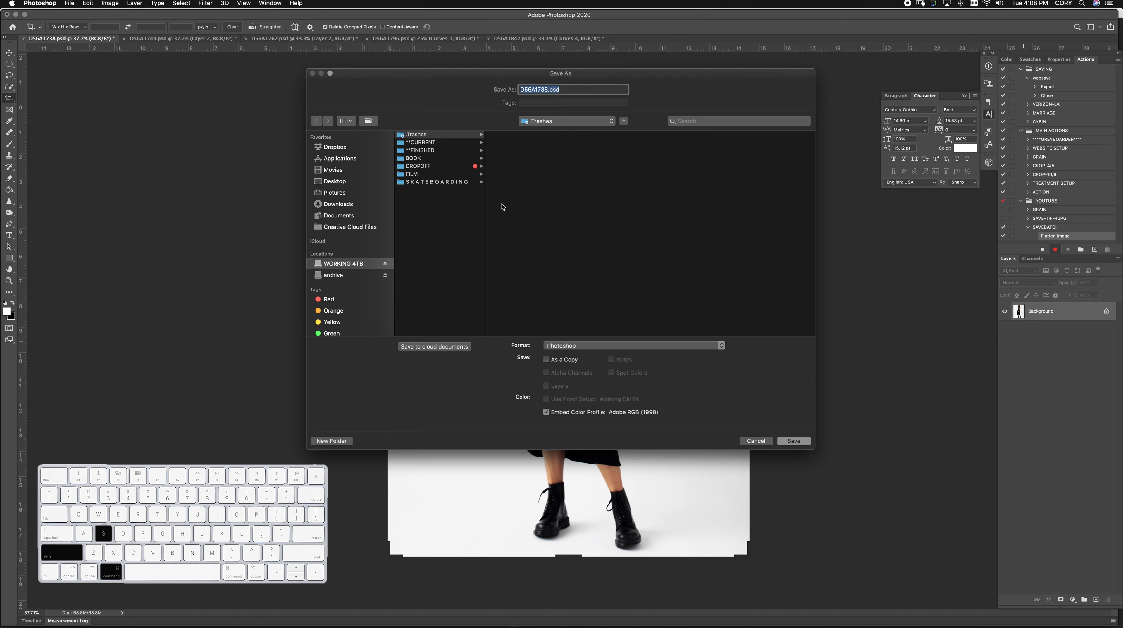
{"action": "left_click", "coordinate": [571, 124]}
{"action": "left_click", "coordinate": [578, 163]}
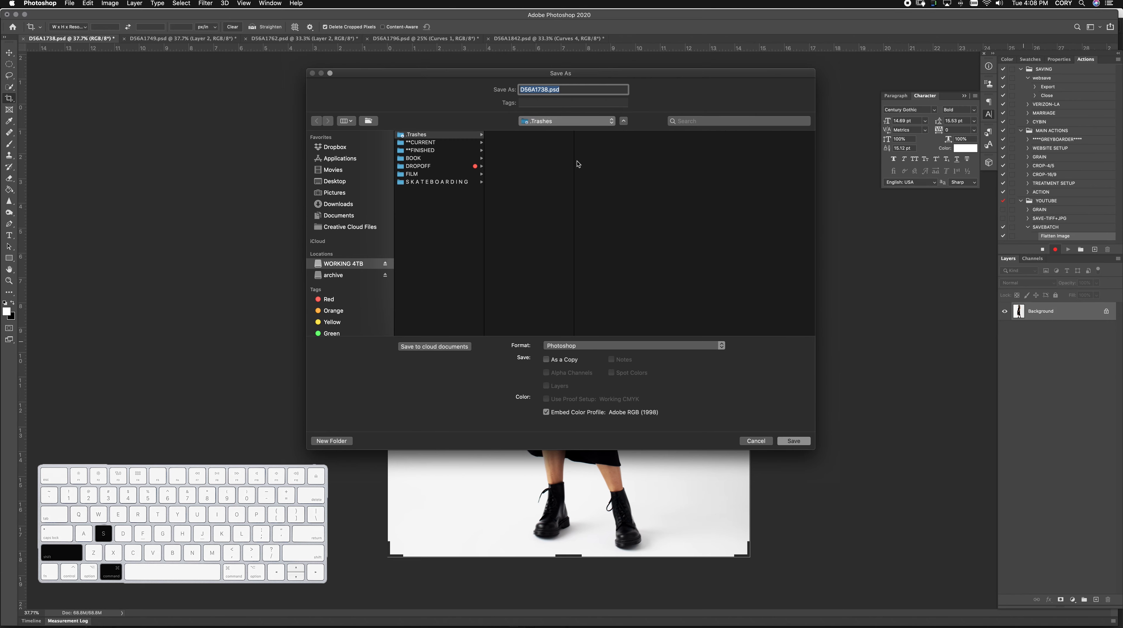
{"action": "left_click", "coordinate": [698, 160]}
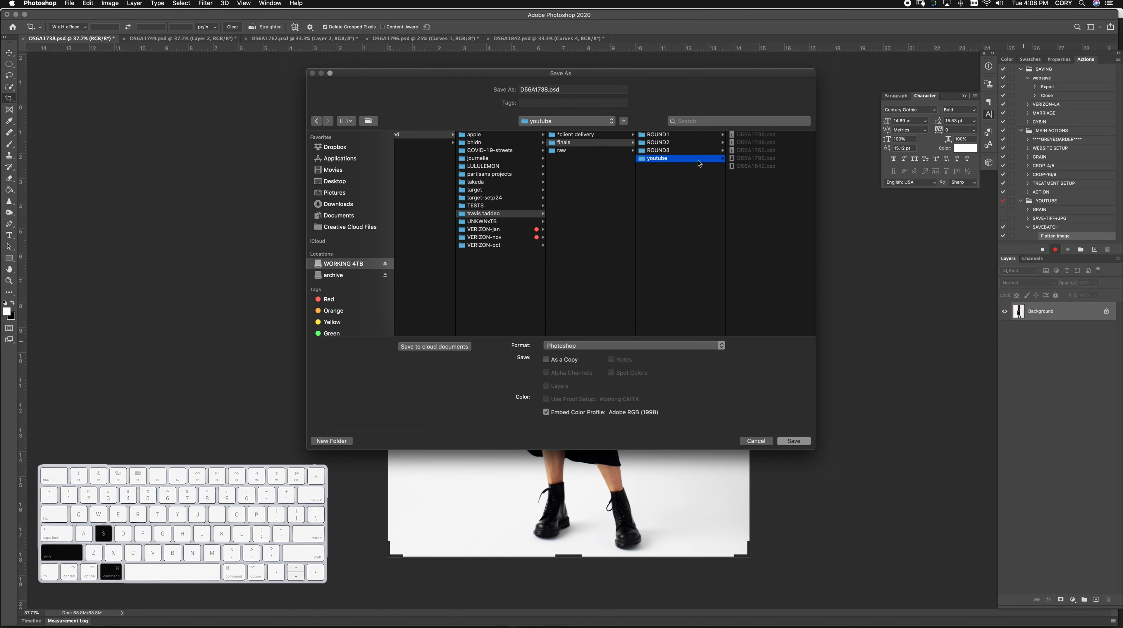
{"action": "key", "text": "super+shift+n"}
{"action": "type", "text": "TIFF"}
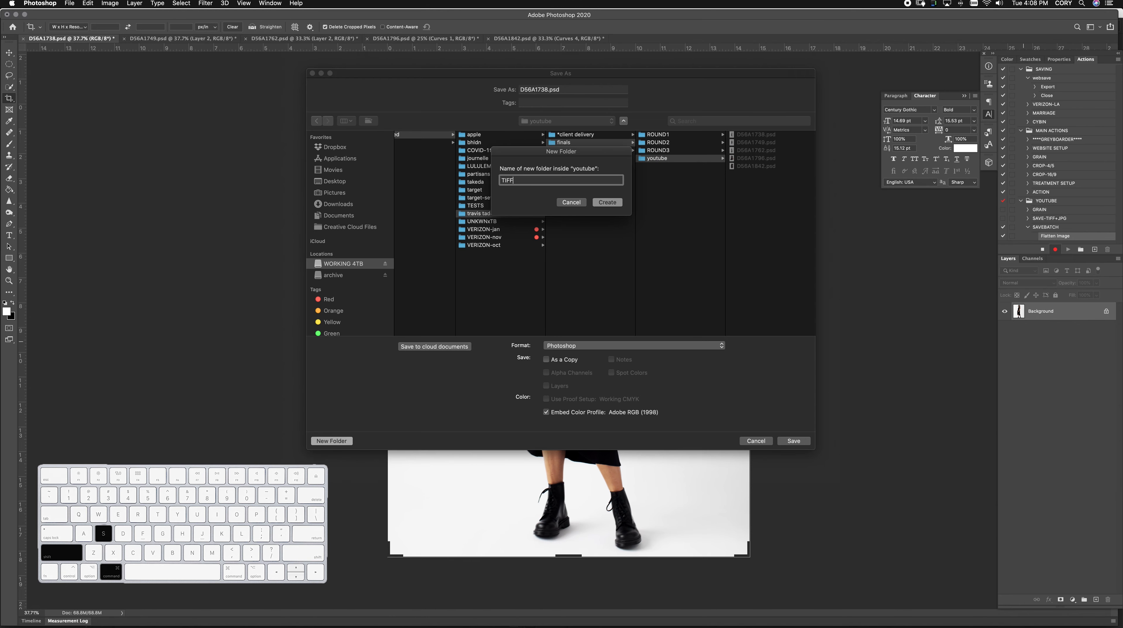
{"action": "key", "text": "Return"}
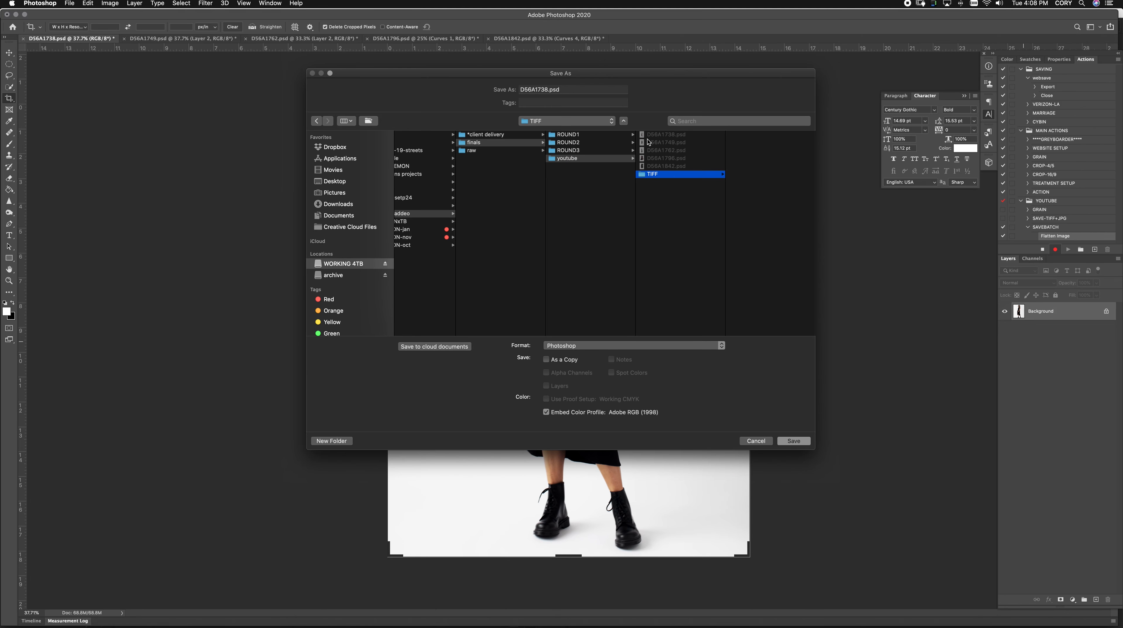
Save the flattened image as D56A1738.tif in TIFF format inside the TIFF folder.
{"action": "left_click", "coordinate": [648, 347]}
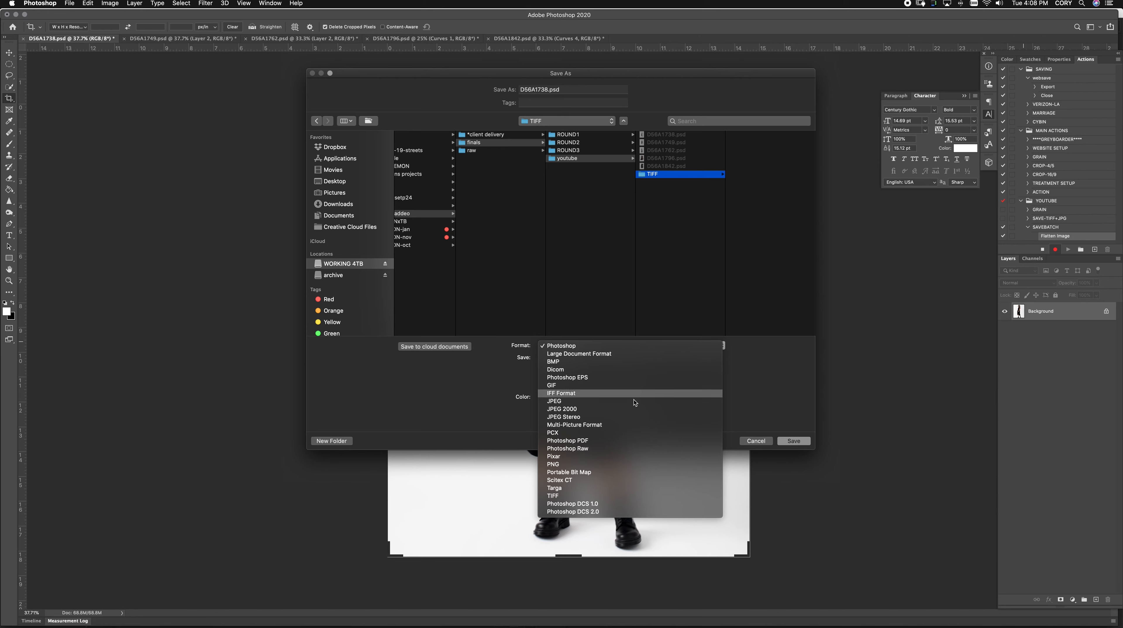
{"action": "left_click", "coordinate": [633, 495]}
{"action": "left_click", "coordinate": [803, 441]}
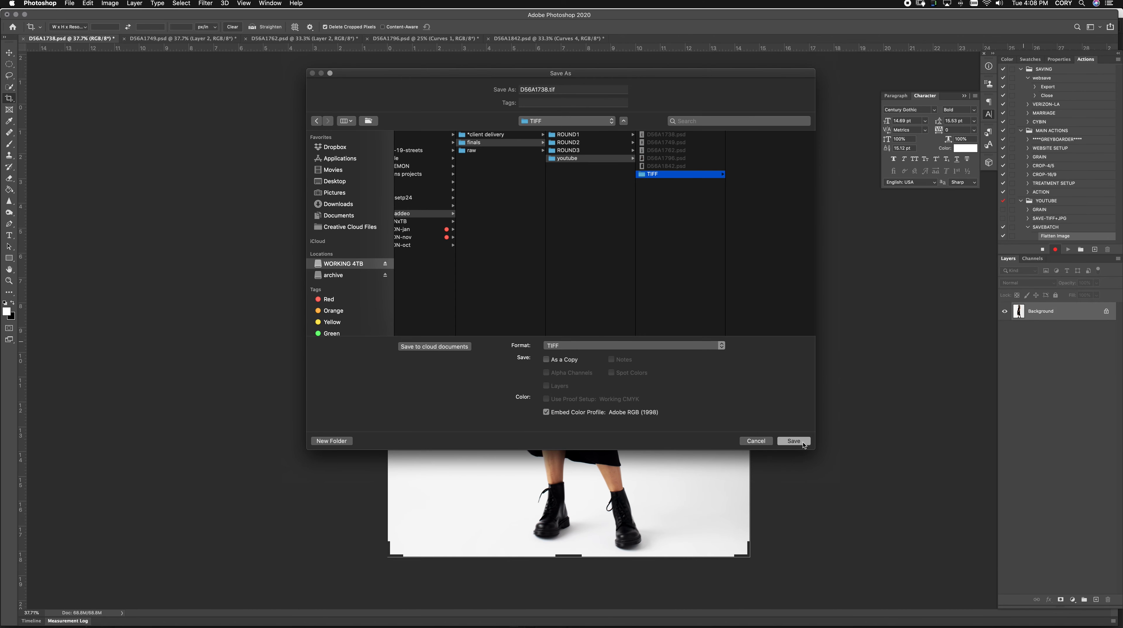
{"action": "left_click", "coordinate": [428, 138]}
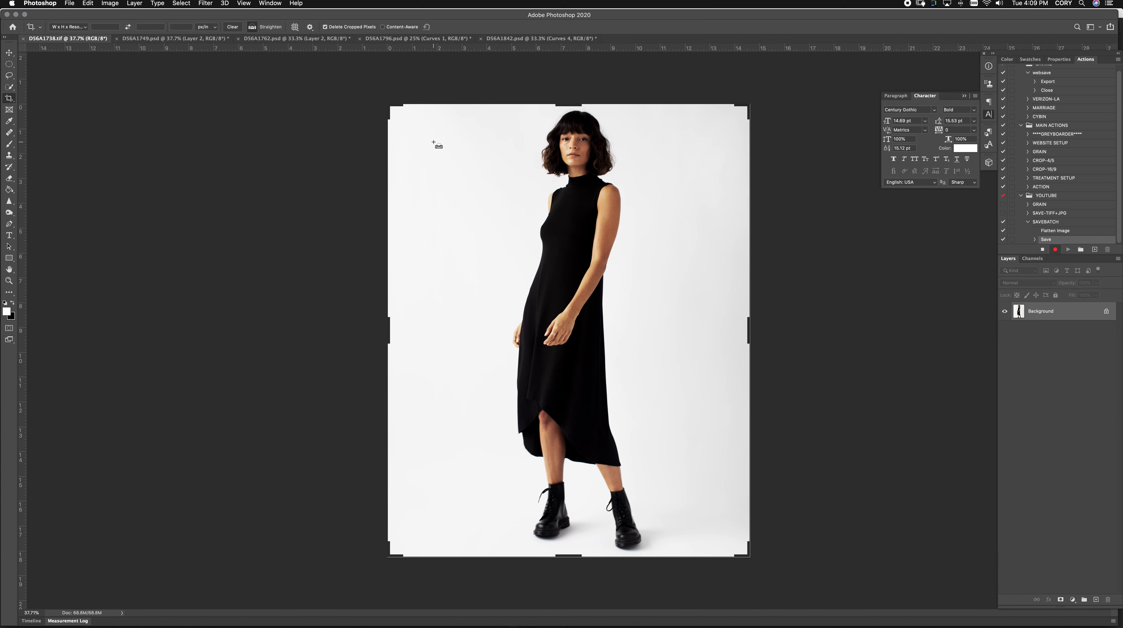
Resize D56A1738.tif to a width of 2000 pixels with proportions kept.
{"action": "key", "text": "super+alt+i"}
{"action": "left_click", "coordinate": [333, 155]}
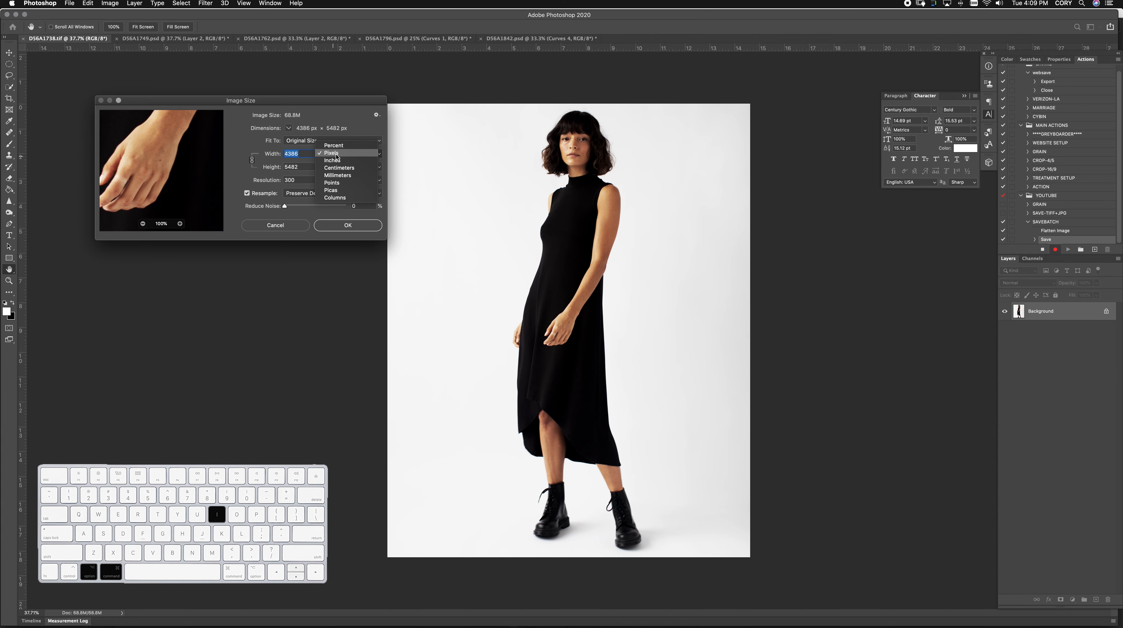
{"action": "left_click", "coordinate": [333, 155]}
{"action": "type", "text": "200"}
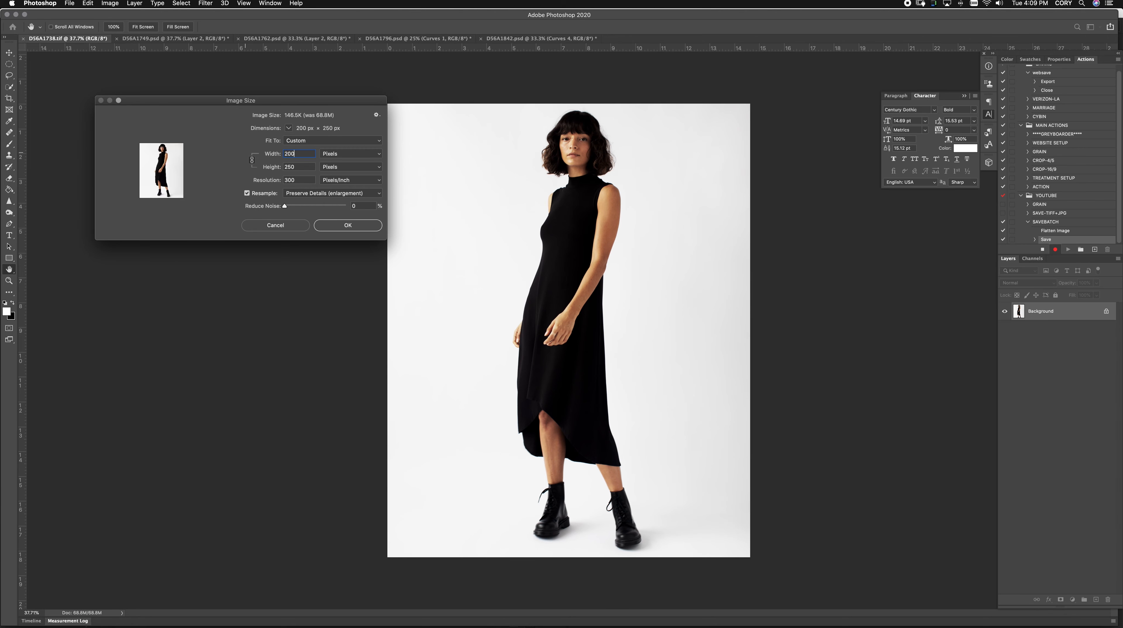
{"action": "type", "text": "0"}
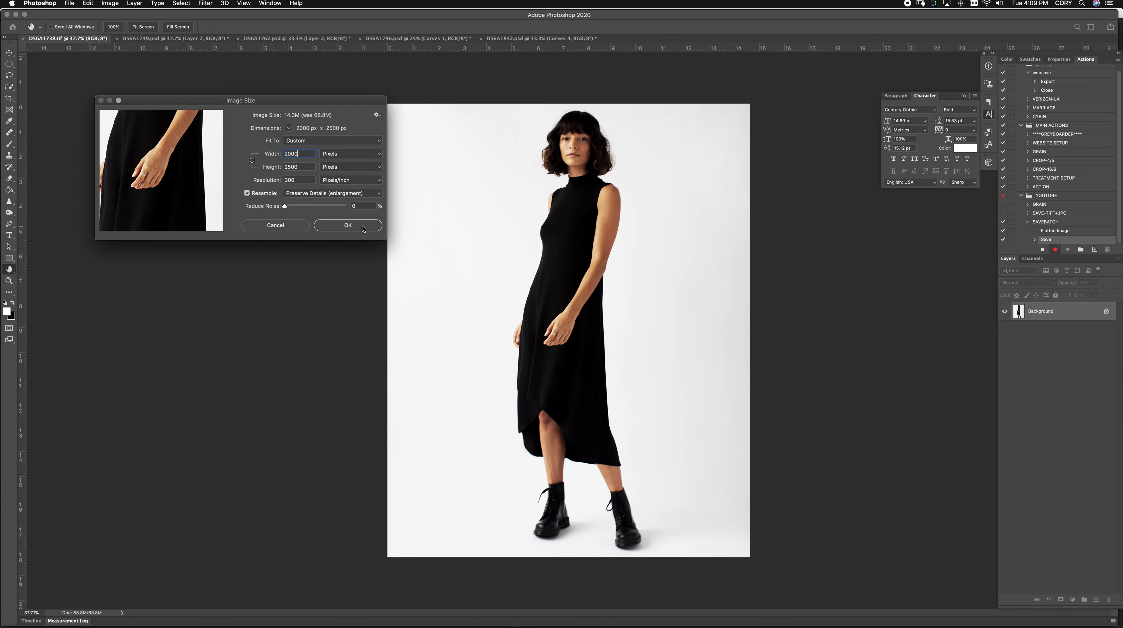
{"action": "left_click", "coordinate": [363, 227]}
{"action": "key", "text": "c"}
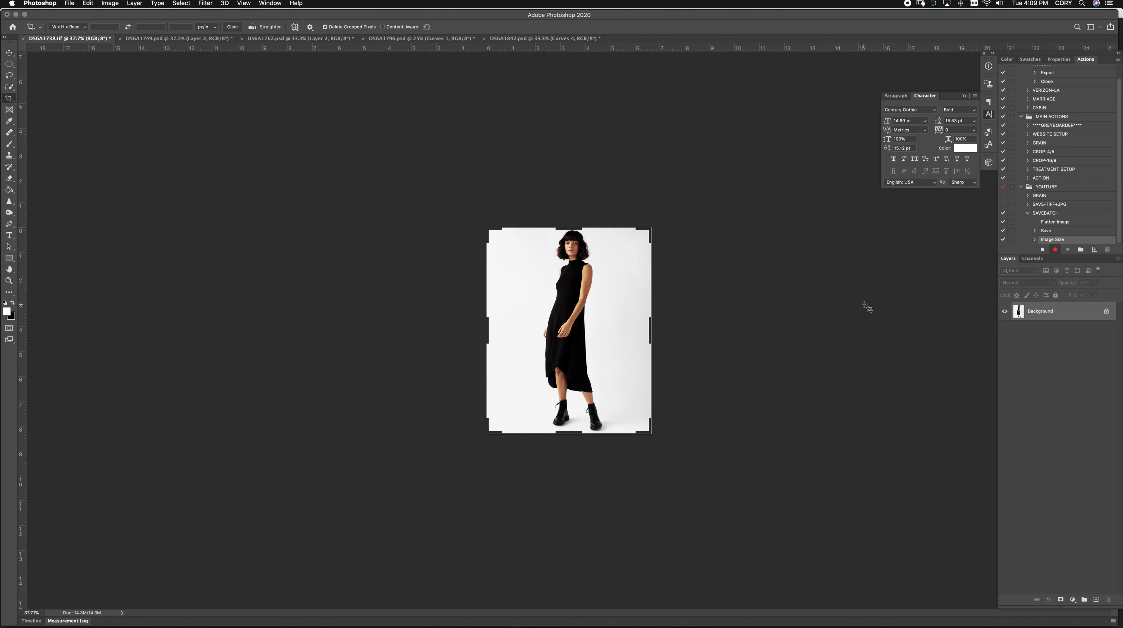
Set up a Save for Web export of the resized image as JPEG at quality 100.
{"action": "key", "text": "super+alt+shift+s"}
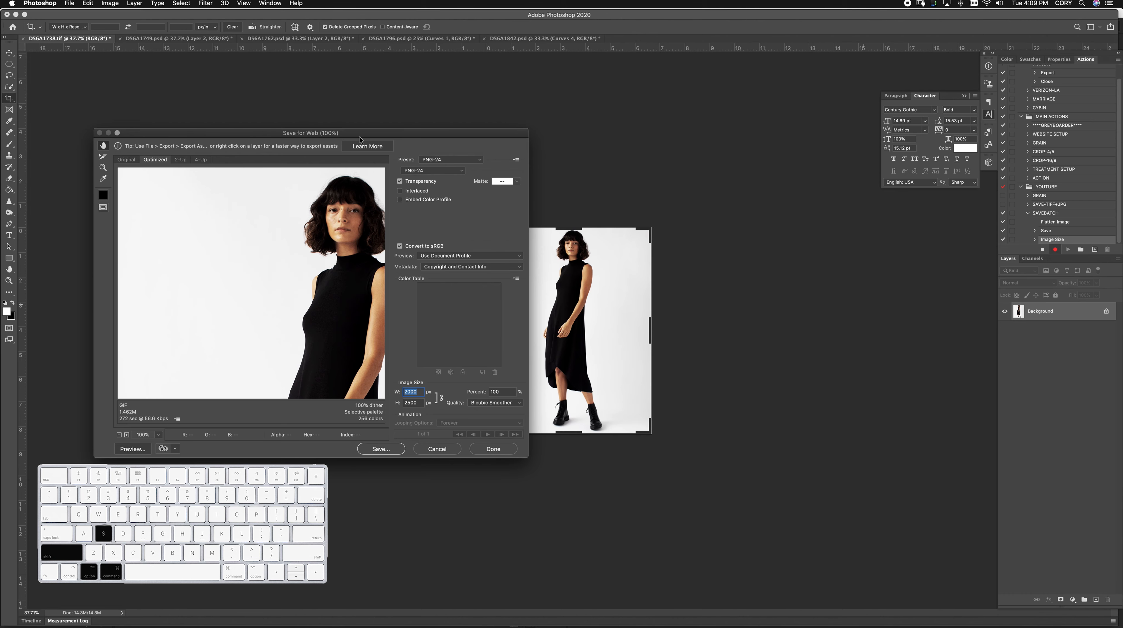
{"action": "left_click", "coordinate": [416, 171]}
{"action": "left_click", "coordinate": [418, 164]}
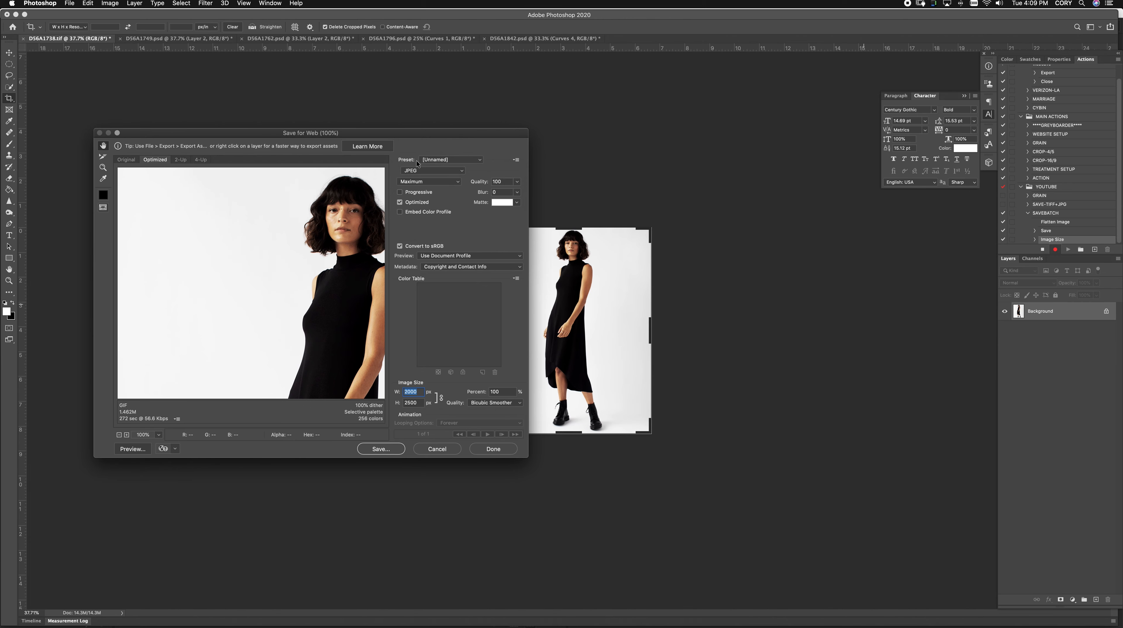
{"action": "left_click", "coordinate": [479, 184]}
{"action": "left_click", "coordinate": [382, 449]}
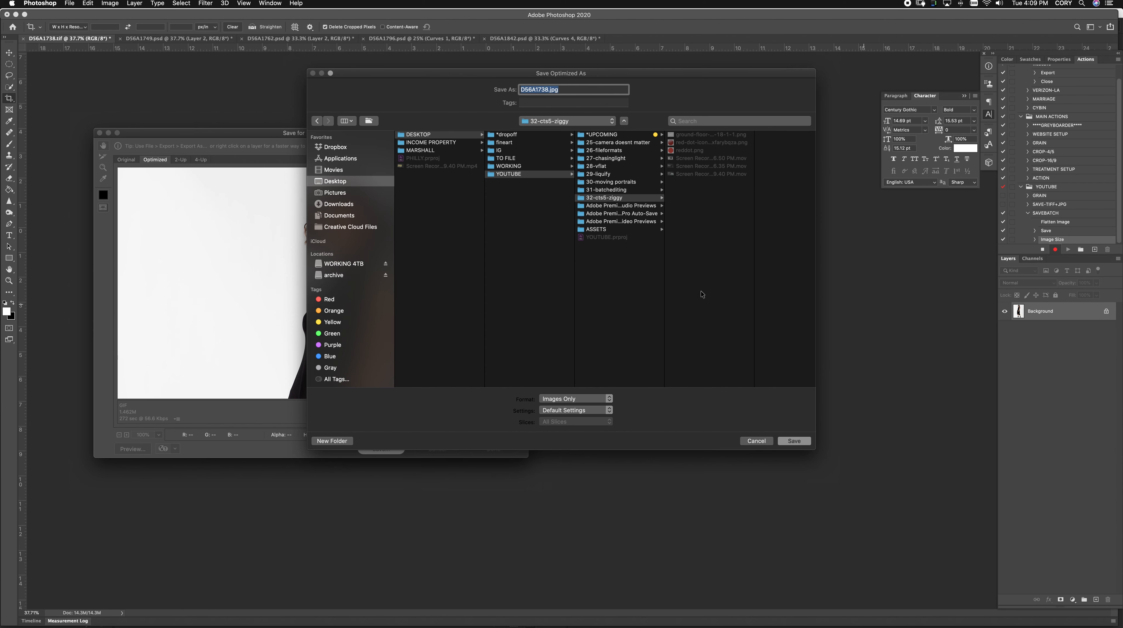
Create a JPG folder inside the youtube folder and save the web export there as D56A1738.jpg.
{"action": "left_click", "coordinate": [570, 121]}
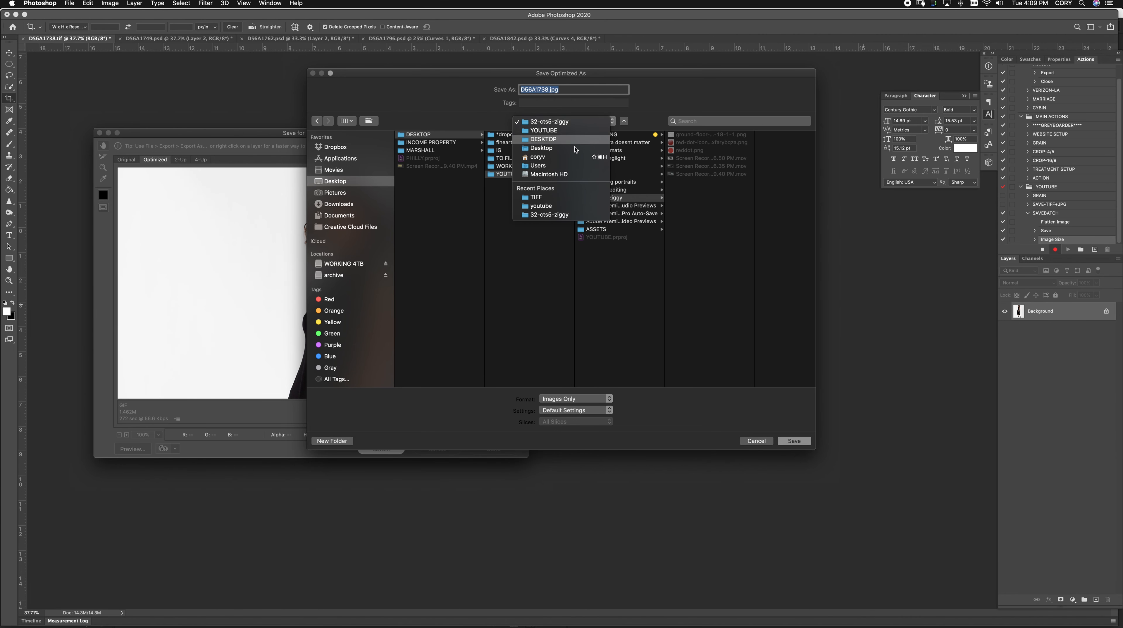
{"action": "left_click", "coordinate": [563, 198]}
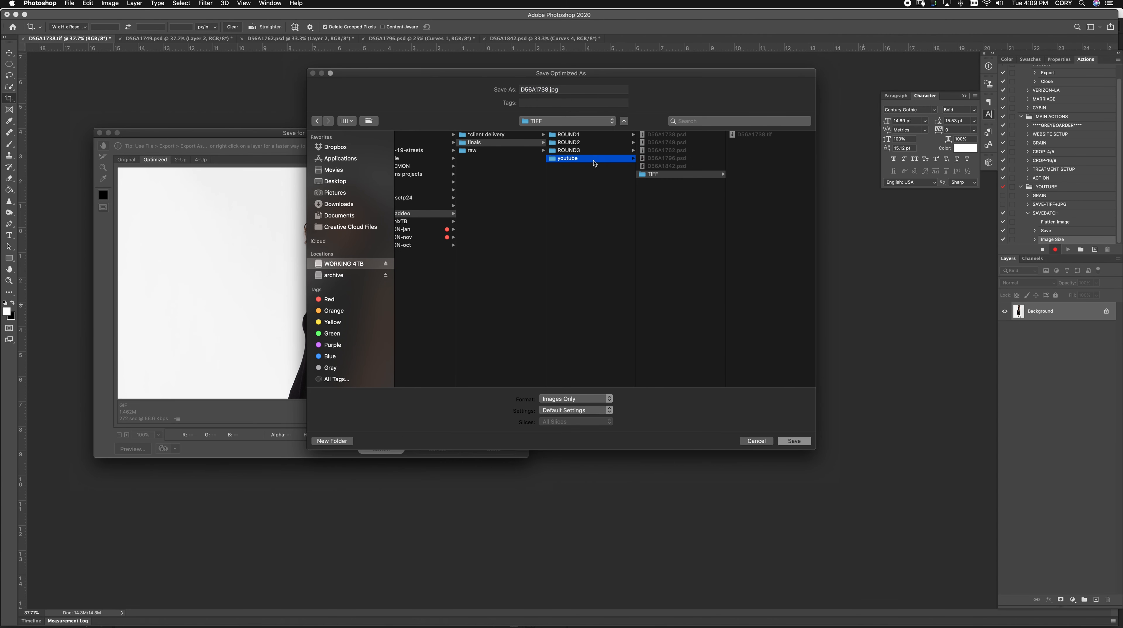
{"action": "key", "text": "super+shift+n"}
{"action": "type", "text": "J"}
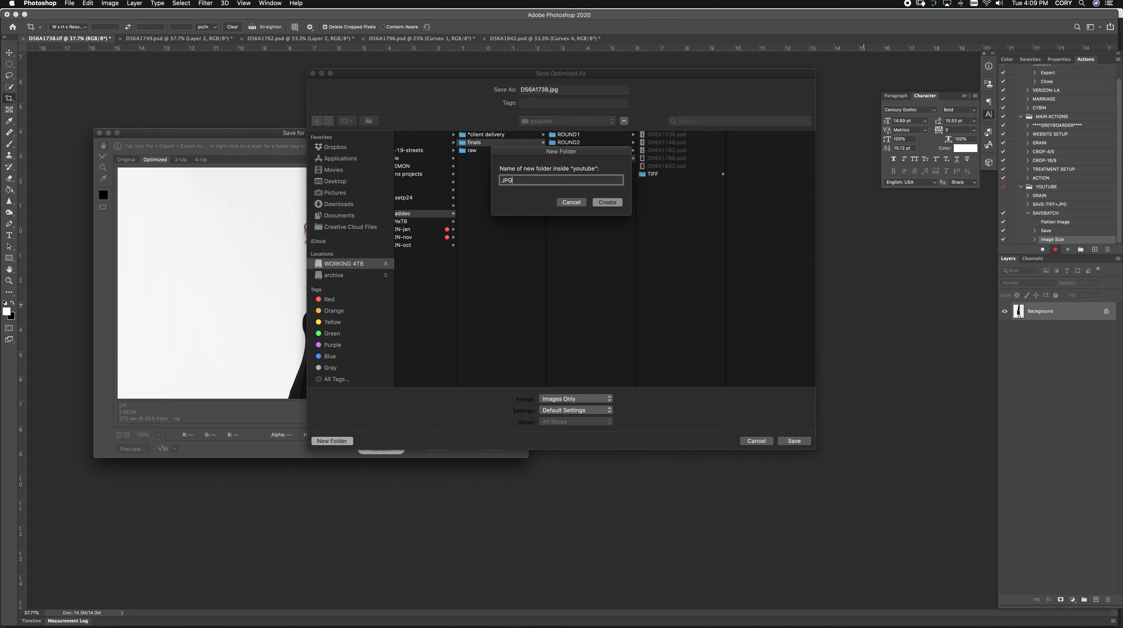
{"action": "type", "text": "PG"}
{"action": "key", "text": "Return"}
{"action": "left_click", "coordinate": [794, 440]}
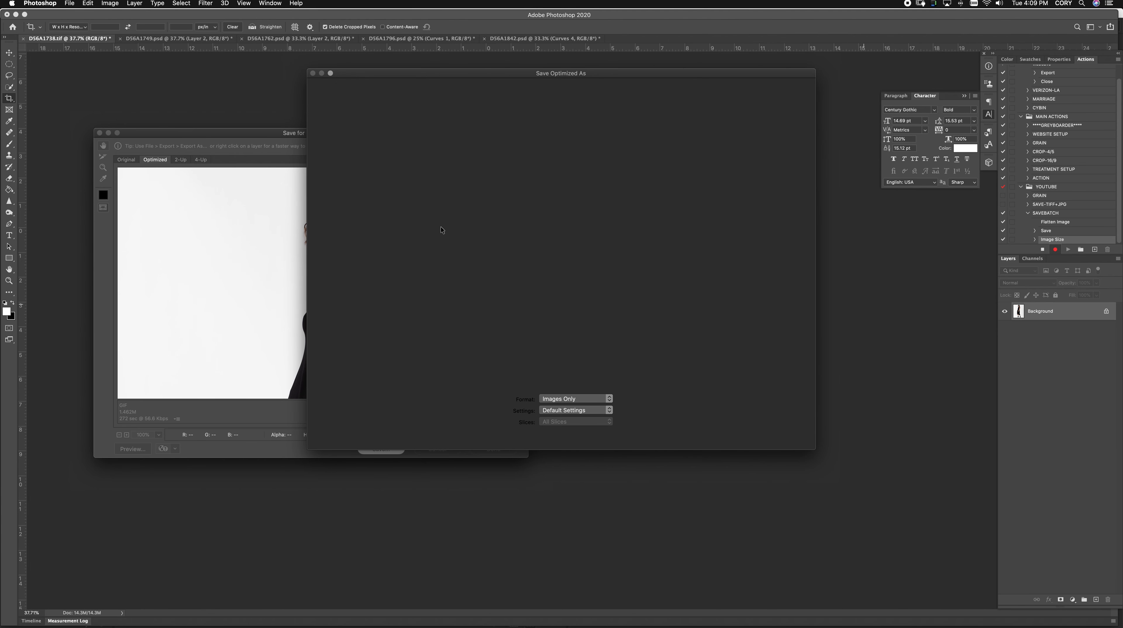
Close the resized D56A1738.tif without saving its changes and stop recording the SAVEBATCH action.
{"action": "left_click", "coordinate": [23, 38]}
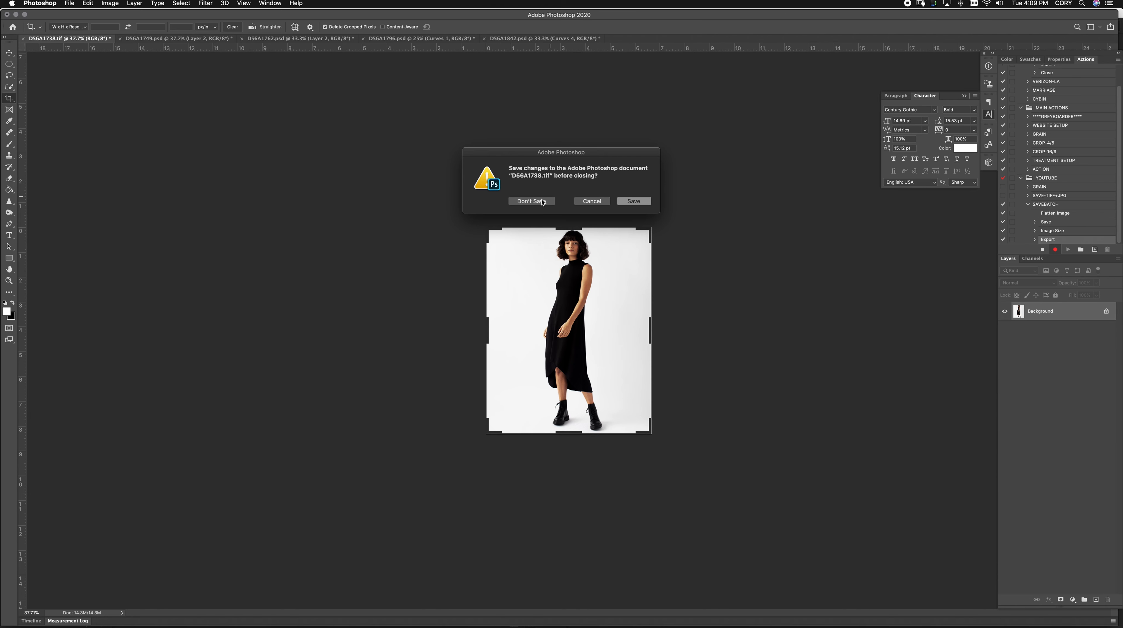
{"action": "left_click", "coordinate": [540, 205]}
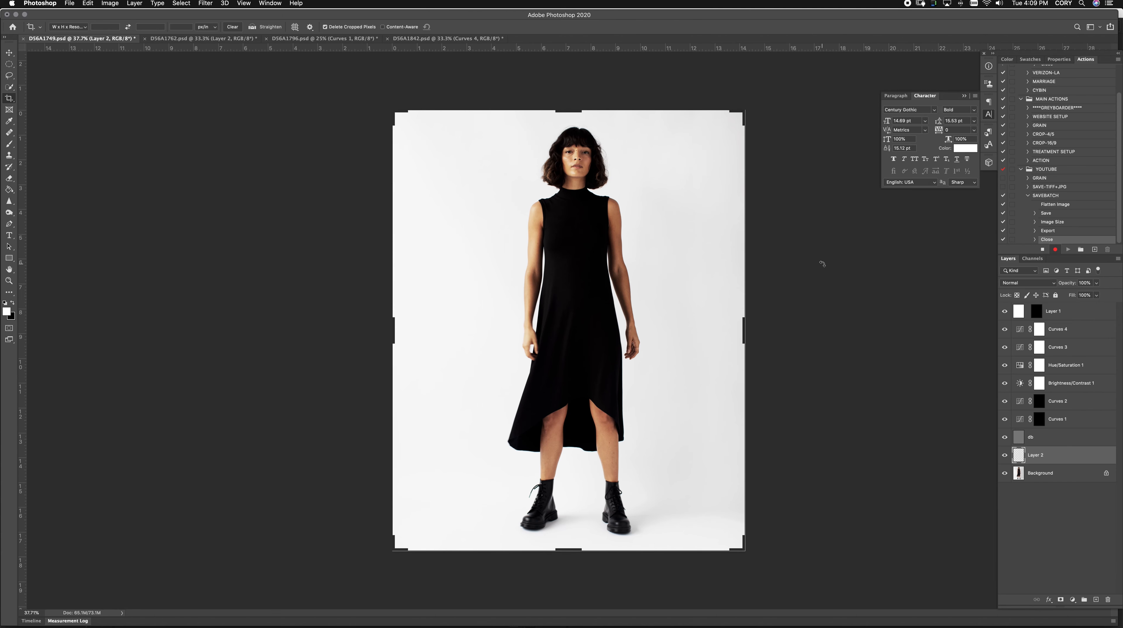
{"action": "left_click", "coordinate": [1042, 249]}
Run the recorded SAVEBATCH action on the open D56A1749.psd.
{"action": "left_click", "coordinate": [1049, 199]}
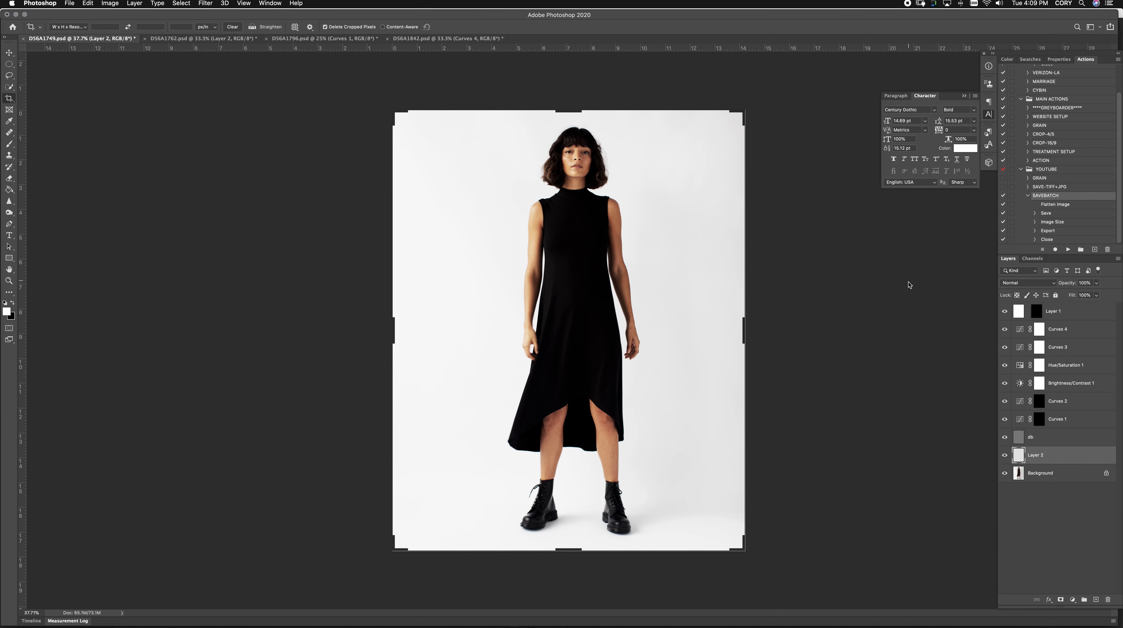
{"action": "left_click", "coordinate": [1068, 249]}
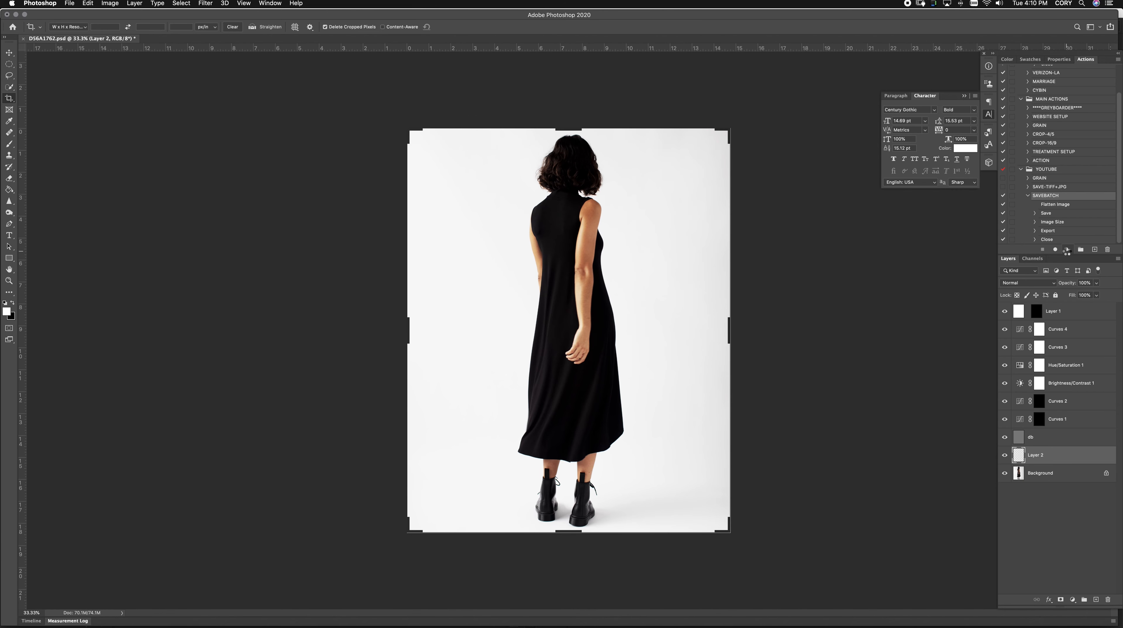
Switch to Adobe Bridge, give the five finished raw photos the yellow Second label, and select the next five, D56A1852.CR2 to D56A2172.CR2.
{"action": "key", "text": "super+Tab"}
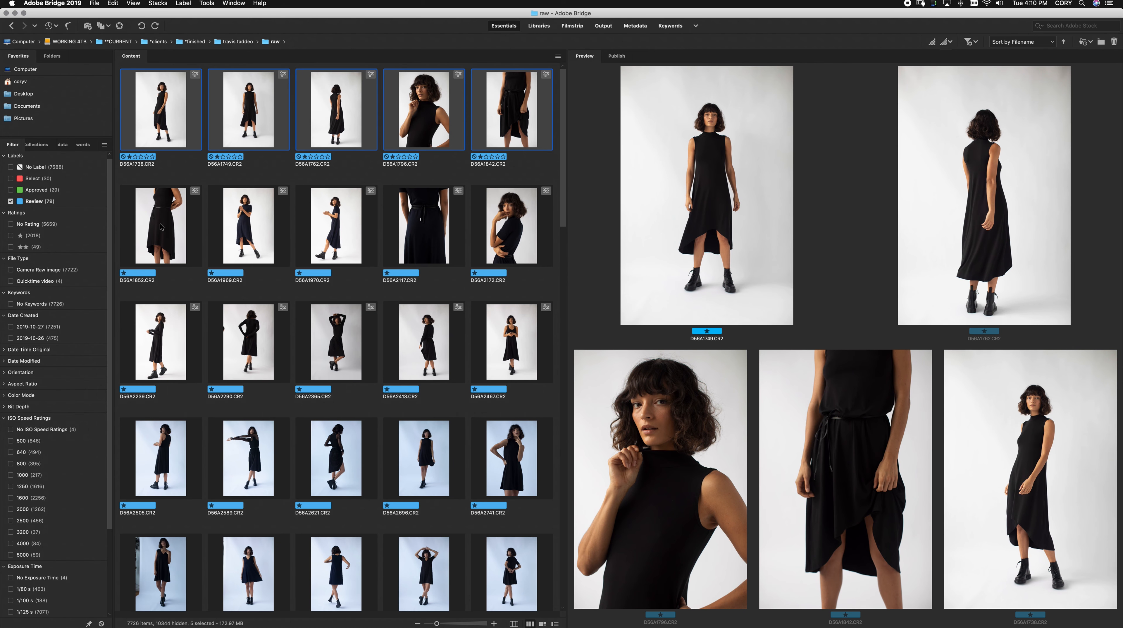
{"action": "key", "text": "super+7"}
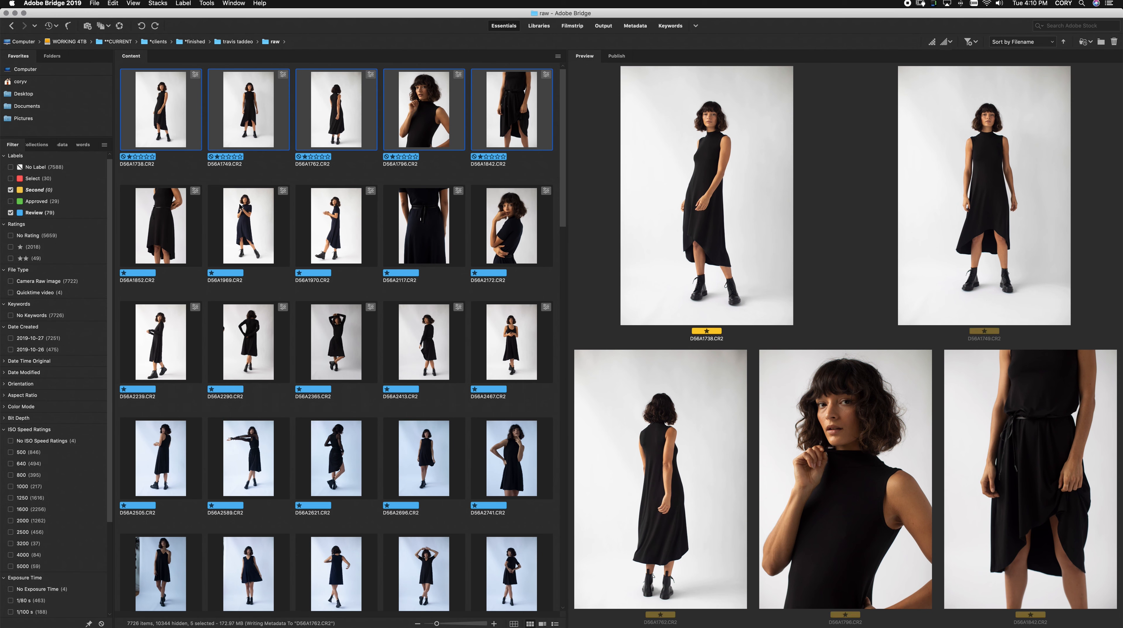
{"action": "left_click", "coordinate": [130, 233]}
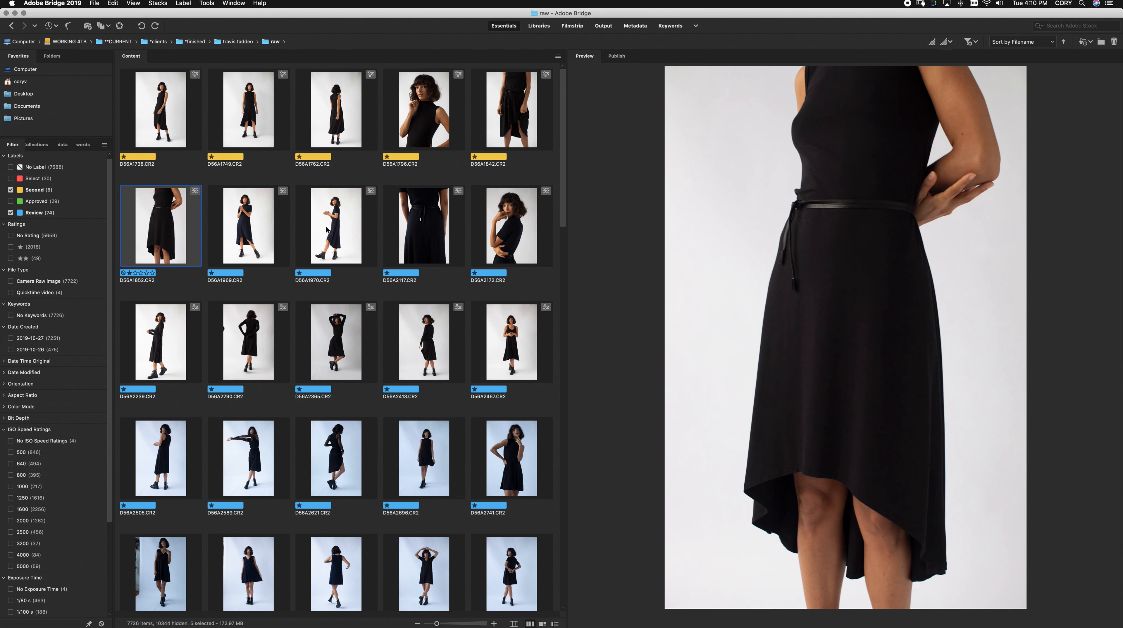
{"action": "left_click", "coordinate": [525, 221], "text": "shift"}
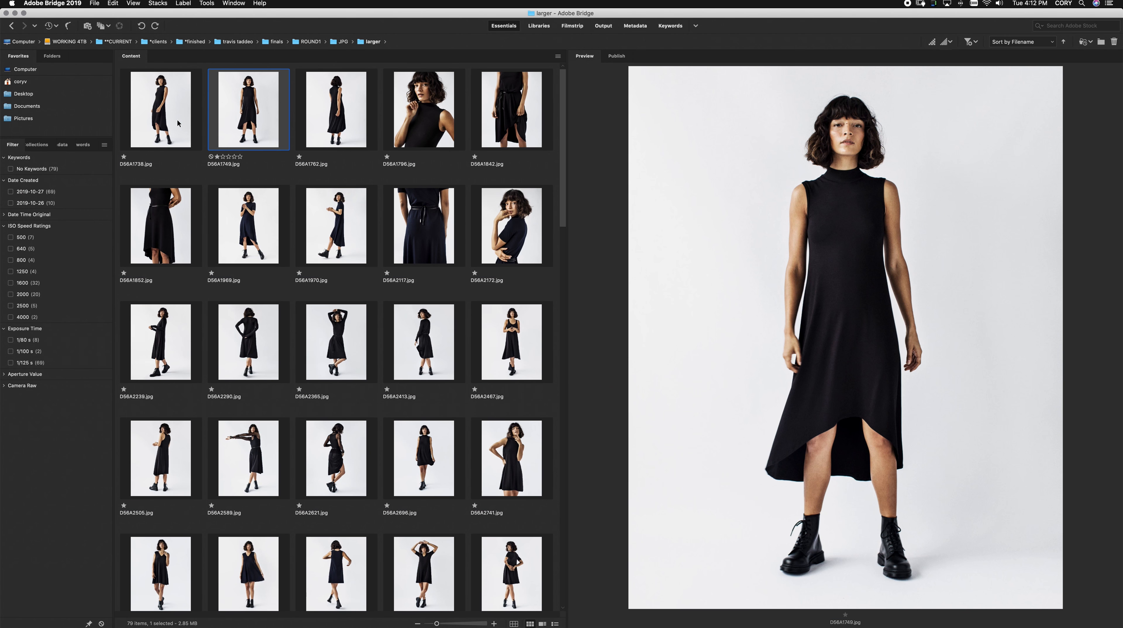
Browse the finished JPGs in the larger folder one by one to check the retouching from look to look.
{"action": "key", "text": "Right"}
{"action": "key", "text": "Down"}
{"action": "key", "text": "Down"}
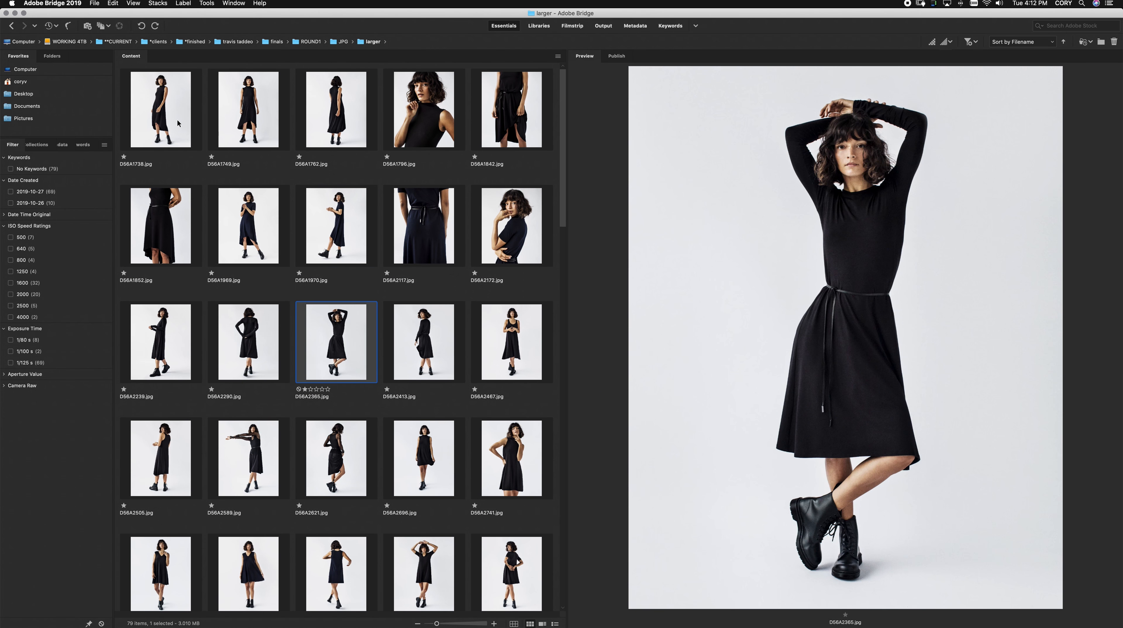
{"action": "key", "text": "Down"}
{"action": "key", "text": "Down"}
{"action": "key", "text": "Down"}
{"action": "key", "text": "Down"}
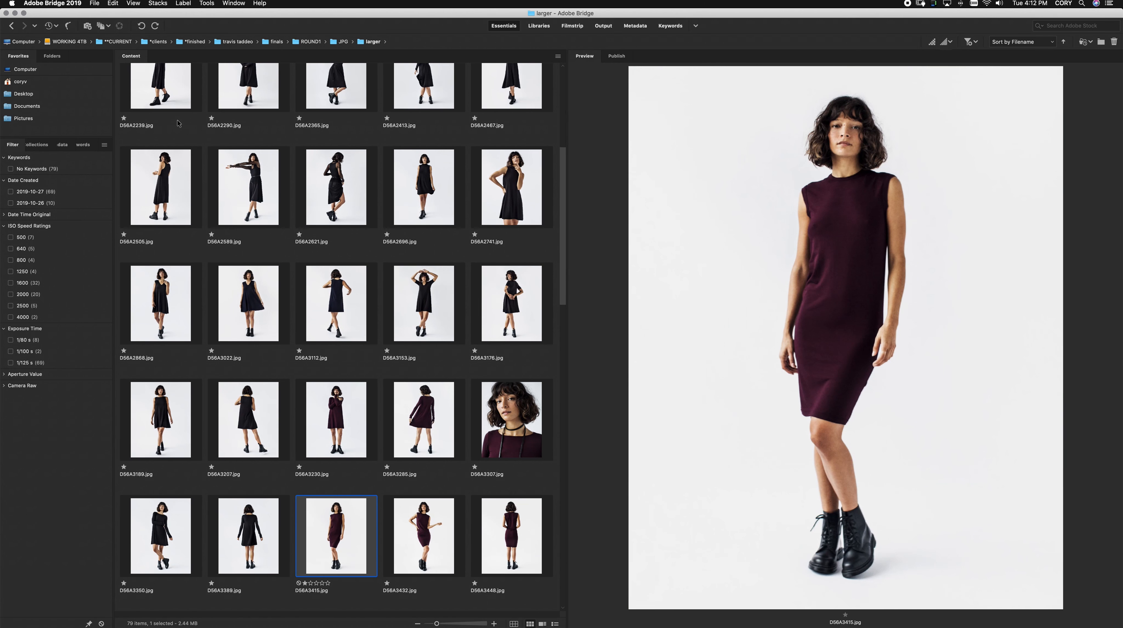
{"action": "key", "text": "Down"}
Compare D56A3672.jpg side by side with D56A3207, D56A3153, D56A2589, D56A3307 and D56A3432 to check tonal consistency.
{"action": "left_click", "coordinate": [248, 304], "text": "super"}
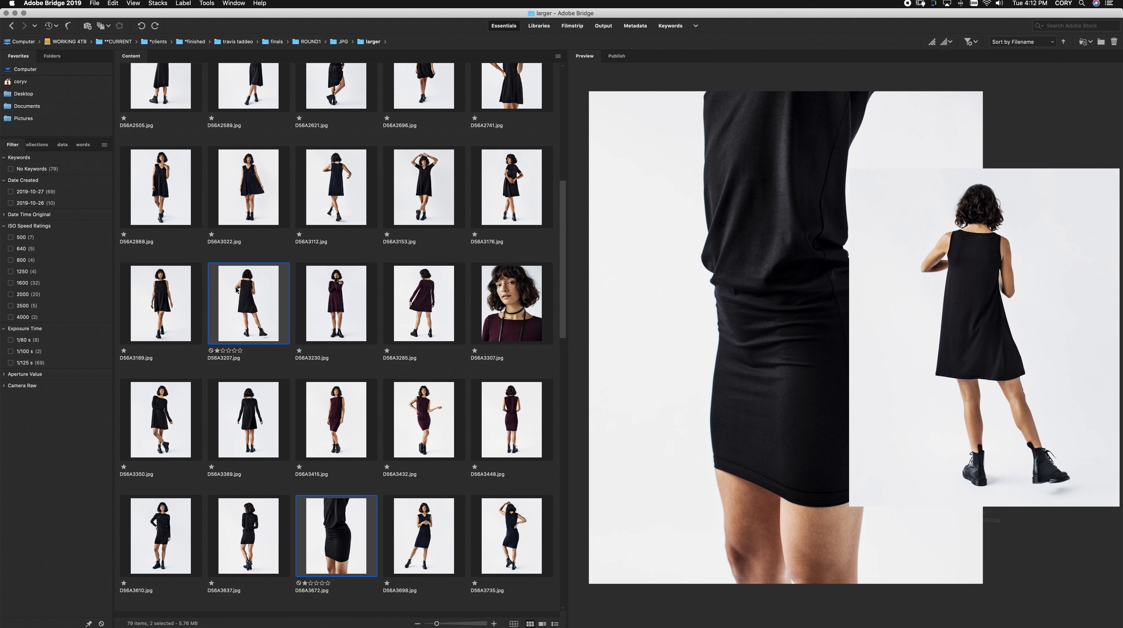
{"action": "left_click", "coordinate": [424, 187], "text": "super"}
{"action": "left_click", "coordinate": [255, 93], "text": "super"}
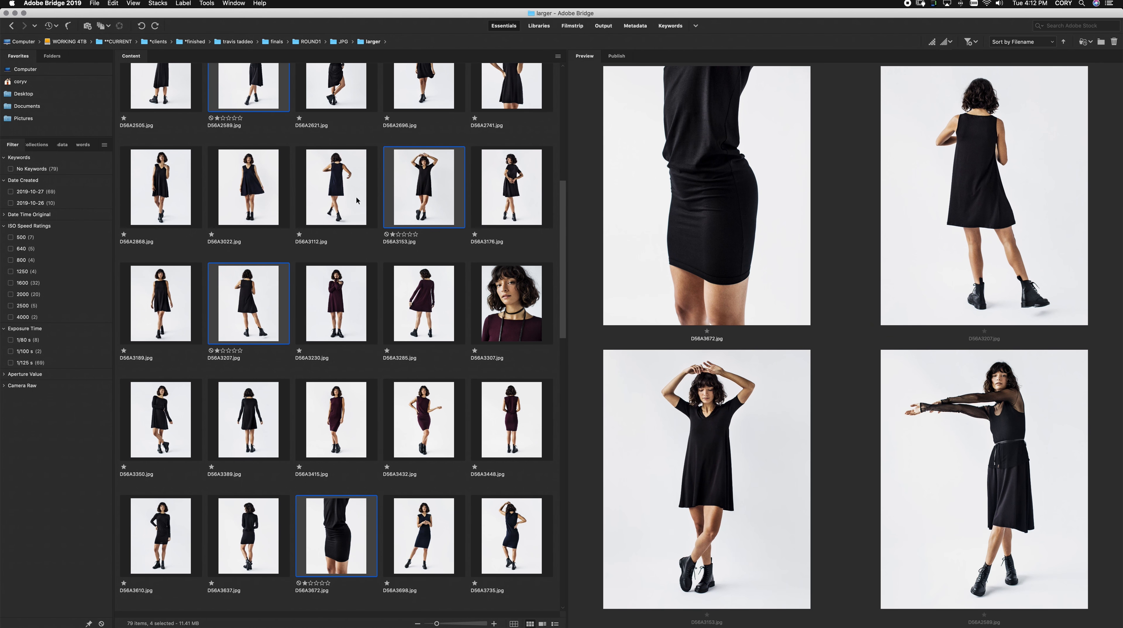
{"action": "left_click", "coordinate": [505, 303], "text": "super"}
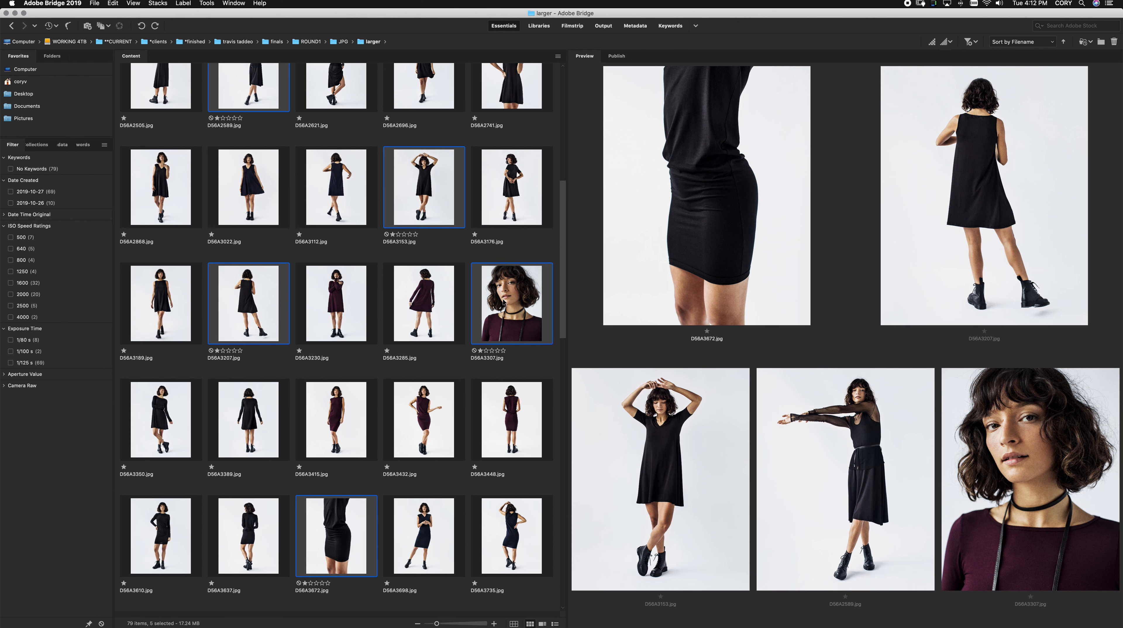
{"action": "left_click", "coordinate": [431, 421], "text": "super"}
Compare D56A6118.jpg side by side with D56A4404, D56A4418, D56A4286, D56A5698 and D56A4738 for consistency.
{"action": "scroll", "coordinate": [428, 419], "scroll_direction": "down", "scroll_amount": 10}
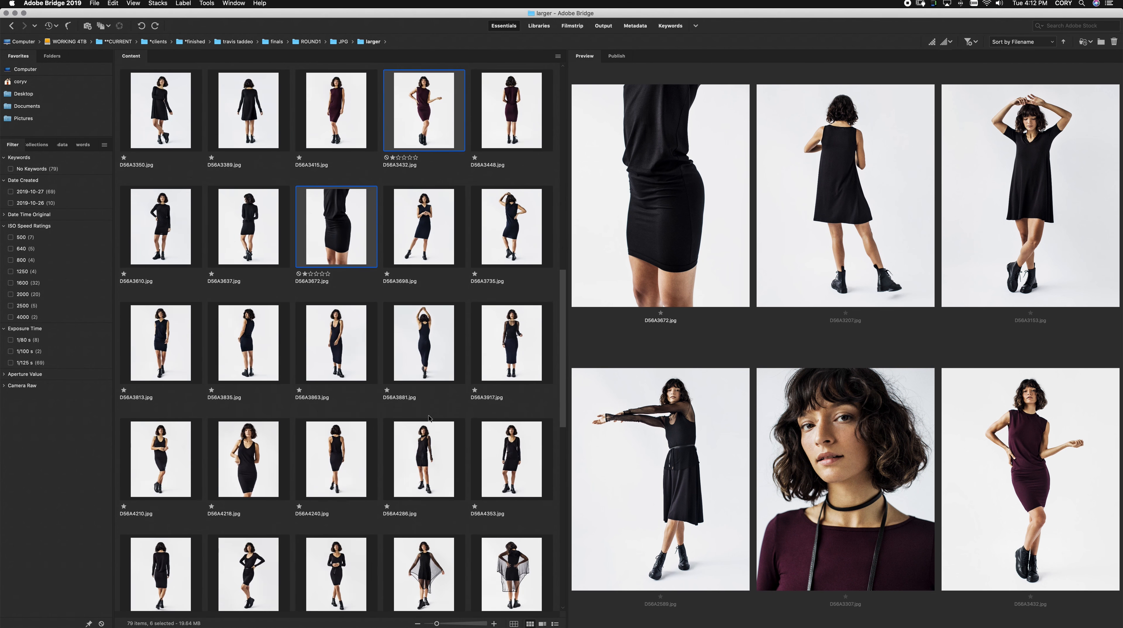
{"action": "left_click", "coordinate": [444, 501]}
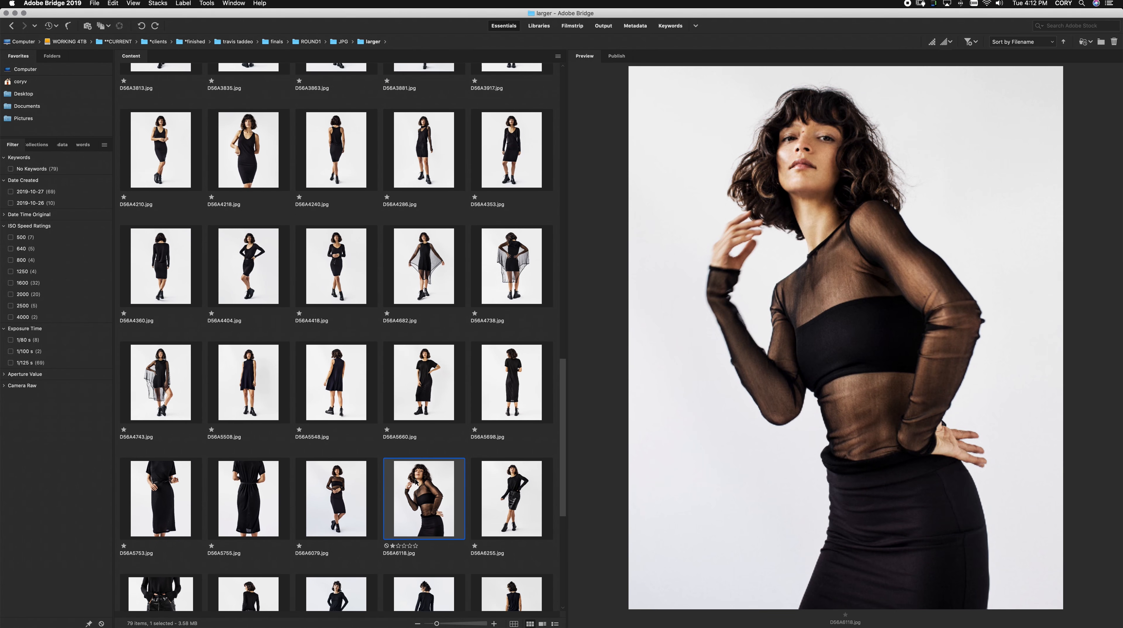
{"action": "left_click", "coordinate": [248, 266], "text": "super"}
{"action": "left_click", "coordinate": [331, 271], "text": "super"}
{"action": "left_click", "coordinate": [424, 151], "text": "super"}
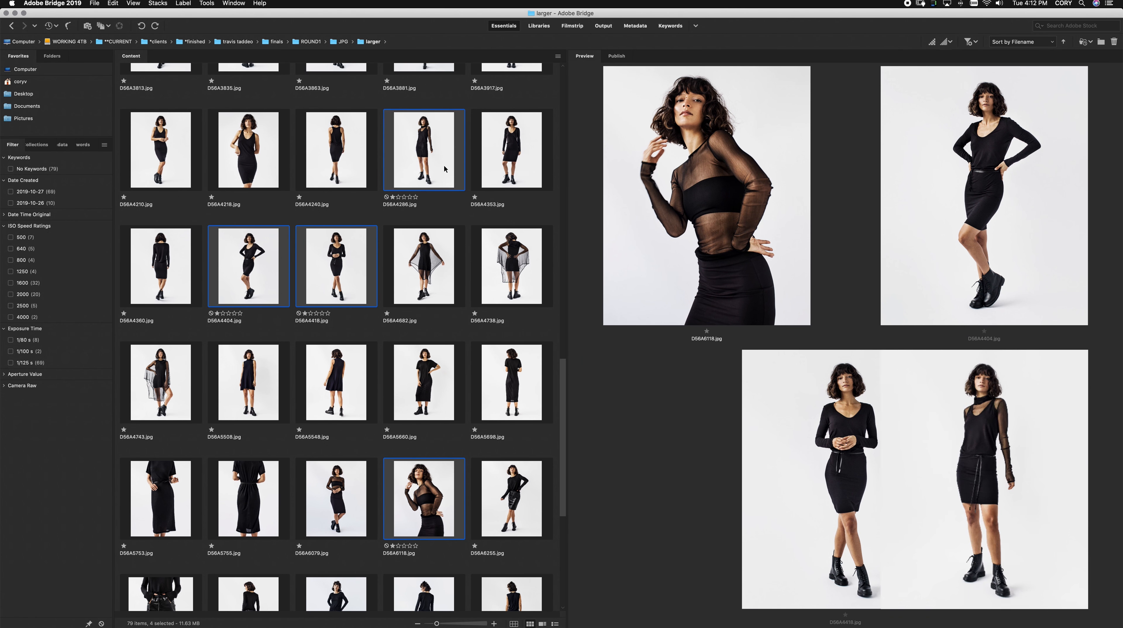
{"action": "left_click", "coordinate": [512, 381], "text": "super"}
{"action": "left_click", "coordinate": [484, 263], "text": "super"}
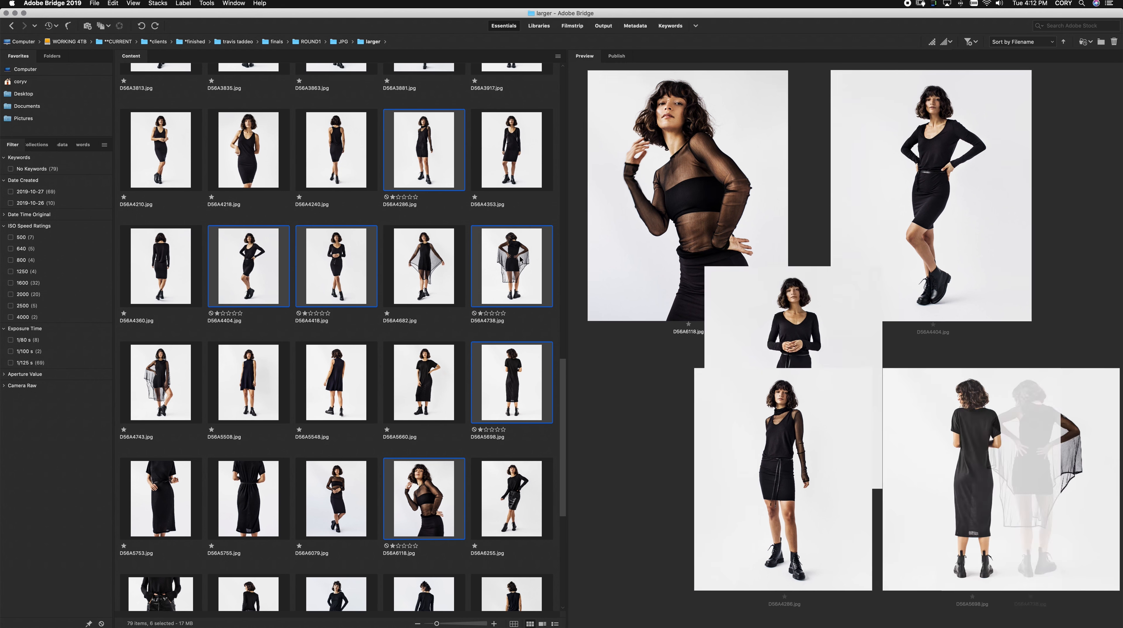